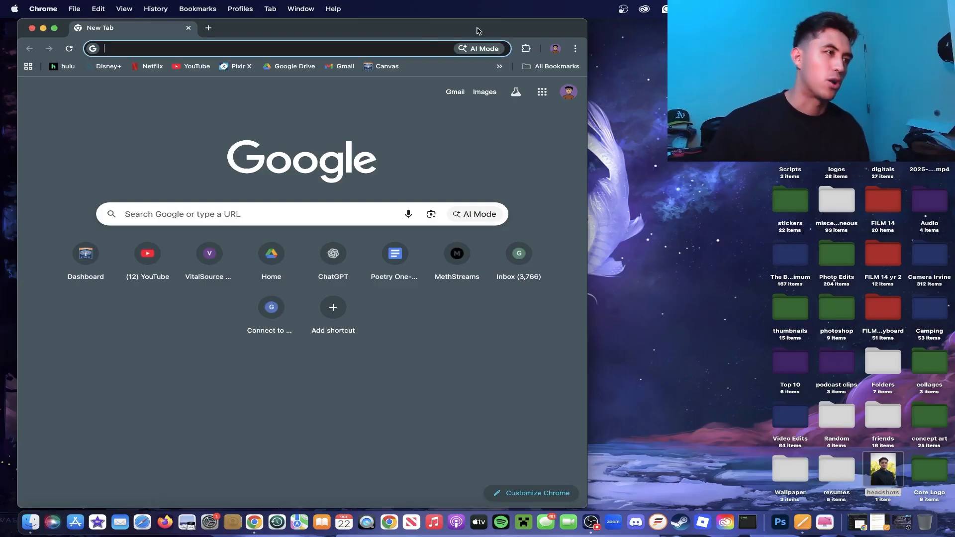
Search Google for "star image png" and show the image results
{"action": "type", "text": "star image "}
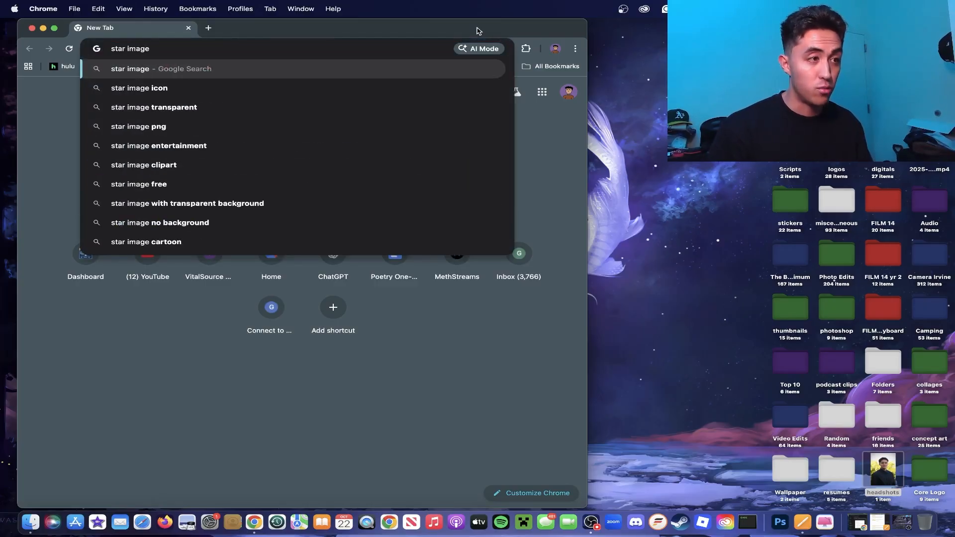
{"action": "type", "text": "png"}
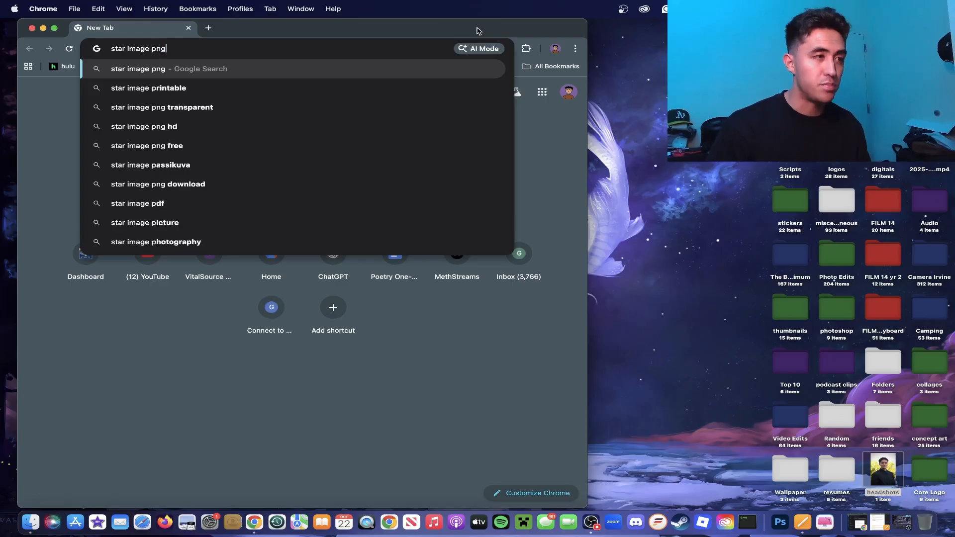
{"action": "key", "text": "Return"}
{"action": "left_click_drag", "start_coordinate": [394, 28], "coordinate": [474, 7]}
{"action": "left_click_drag", "start_coordinate": [665, 107], "coordinate": [775, 107]}
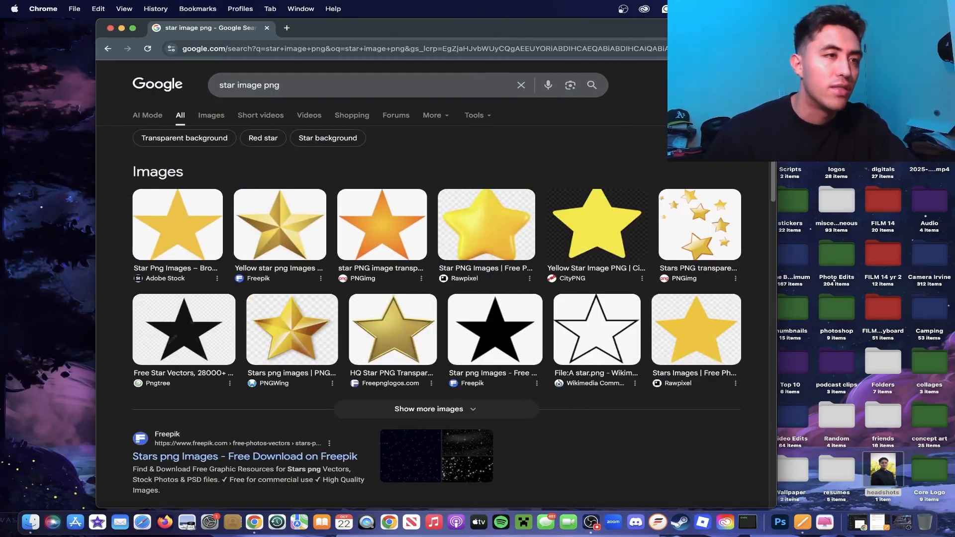
{"action": "left_click", "coordinate": [211, 121]}
{"action": "left_click_drag", "start_coordinate": [437, 32], "coordinate": [554, 33]}
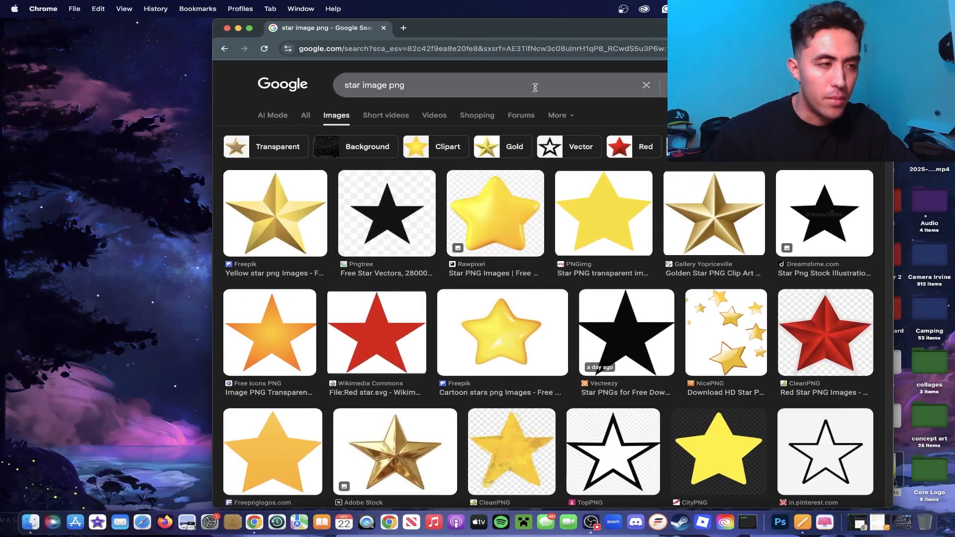
Preview the Freepik and Gallery Yopriceville gold stars and the black Pngtree star among the image results
{"action": "left_click", "coordinate": [303, 209]}
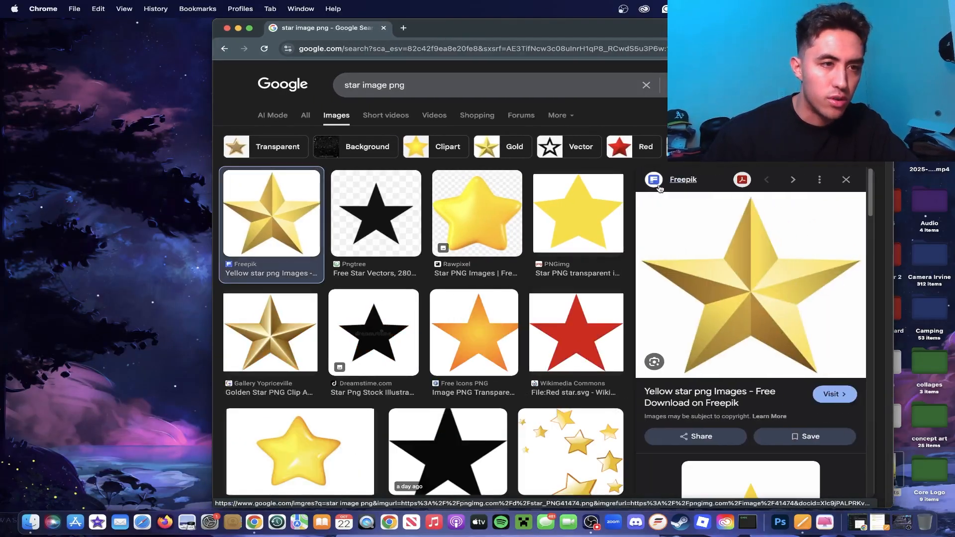
{"action": "left_click", "coordinate": [846, 180]}
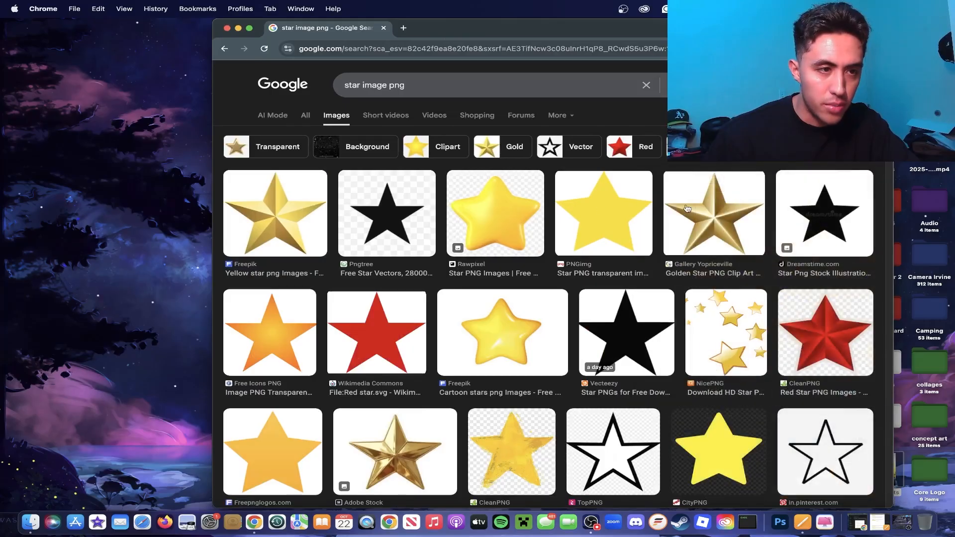
{"action": "left_click", "coordinate": [714, 207]}
{"action": "left_click_drag", "start_coordinate": [761, 28], "coordinate": [714, 27]}
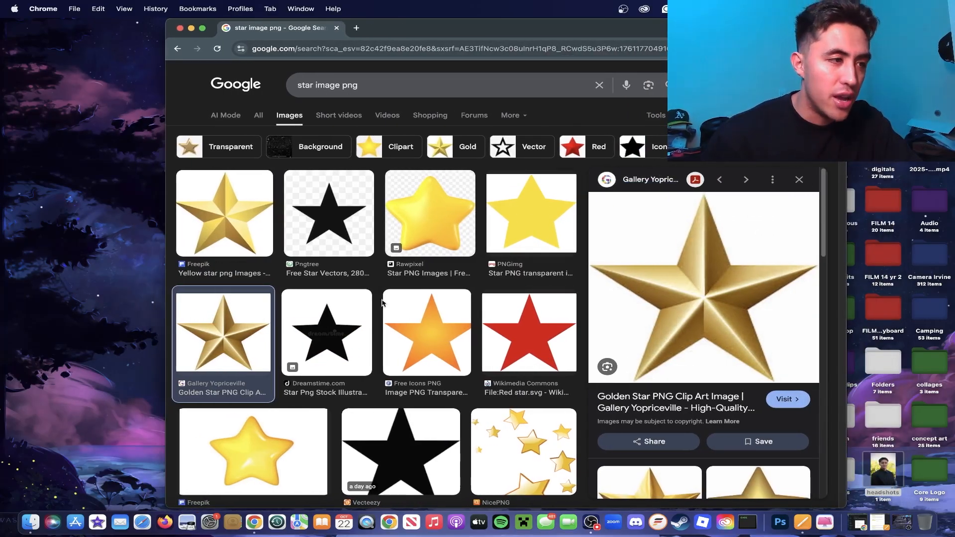
{"action": "left_click", "coordinate": [350, 237]}
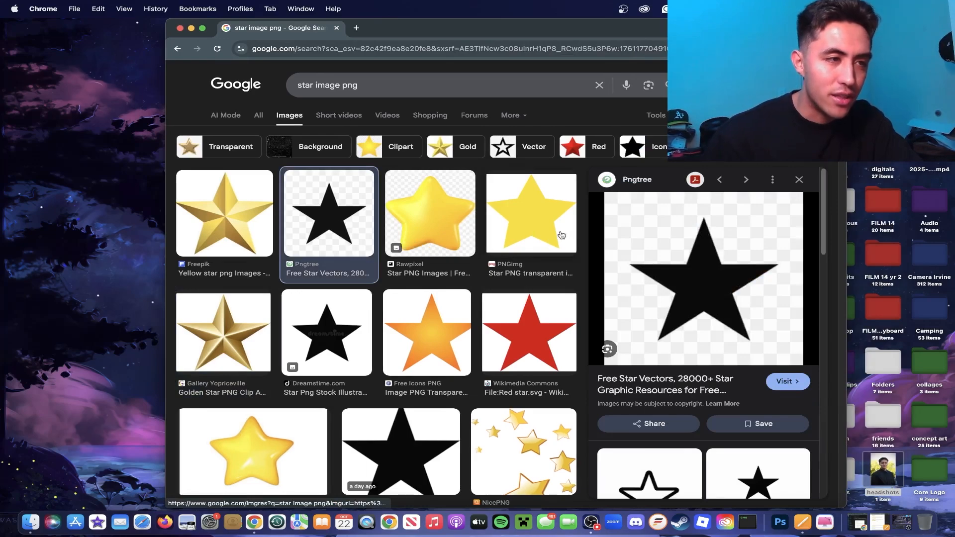
{"action": "left_click", "coordinate": [798, 179]}
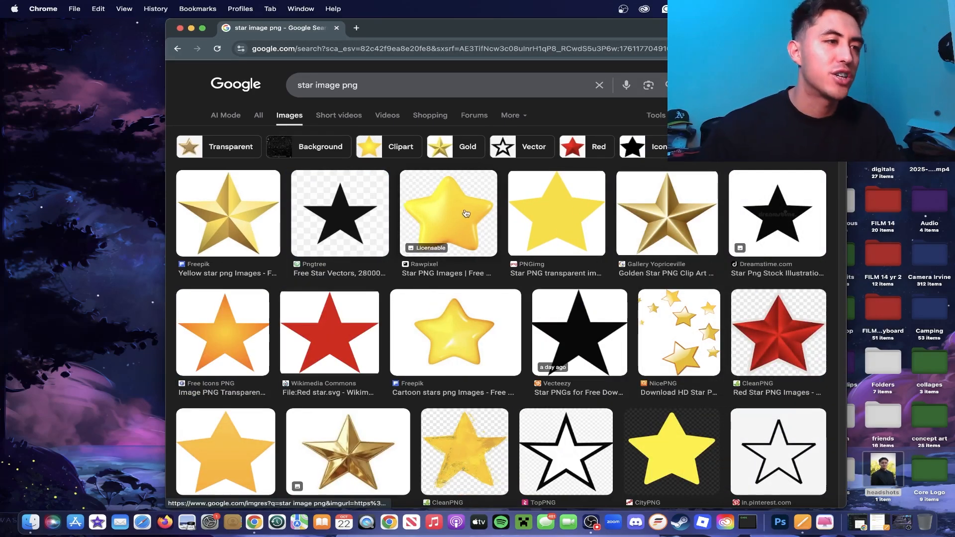
Open the flat yellow PNGimg star from the results, save it to the desktop and put the browser window away
{"action": "left_click", "coordinate": [550, 213]}
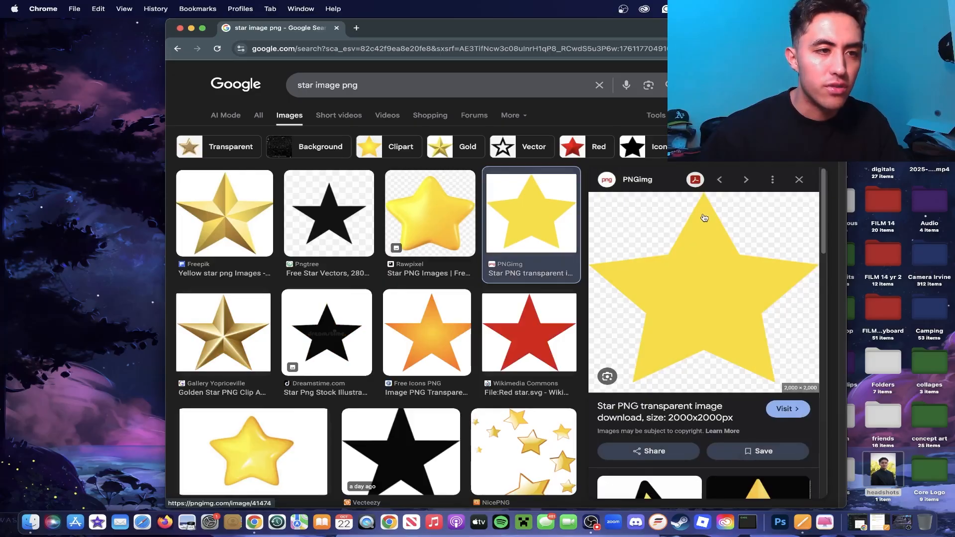
{"action": "left_click_drag", "start_coordinate": [761, 26], "coordinate": [506, 26]}
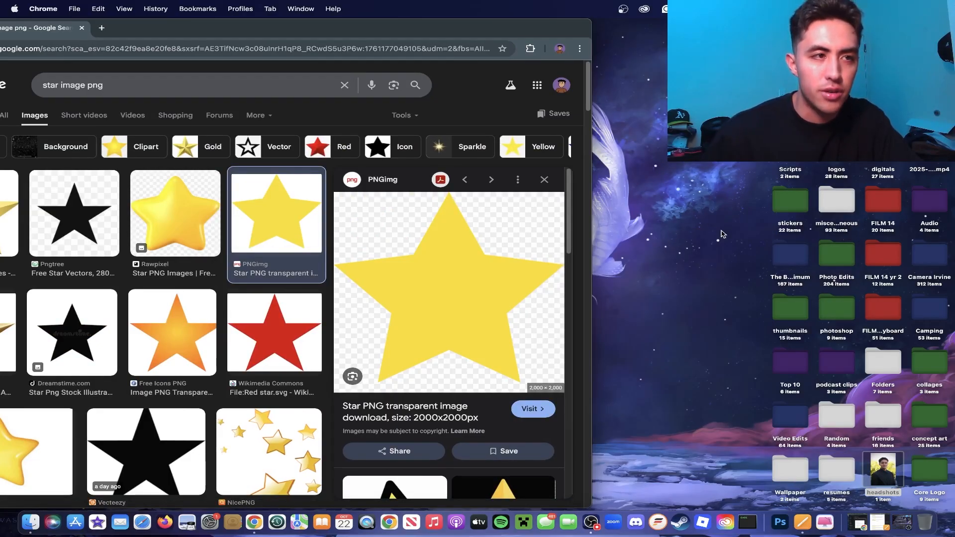
{"action": "left_click_drag", "start_coordinate": [556, 28], "coordinate": [785, 30]}
{"action": "left_click", "coordinate": [143, 28]}
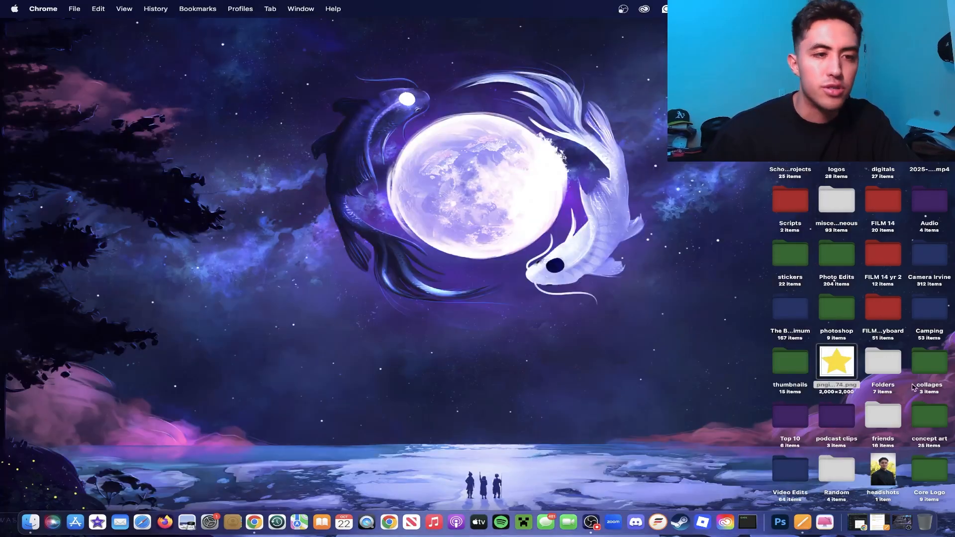
Create a new folder on the desktop
{"action": "right_click", "coordinate": [841, 367]}
{"action": "left_click", "coordinate": [686, 280]}
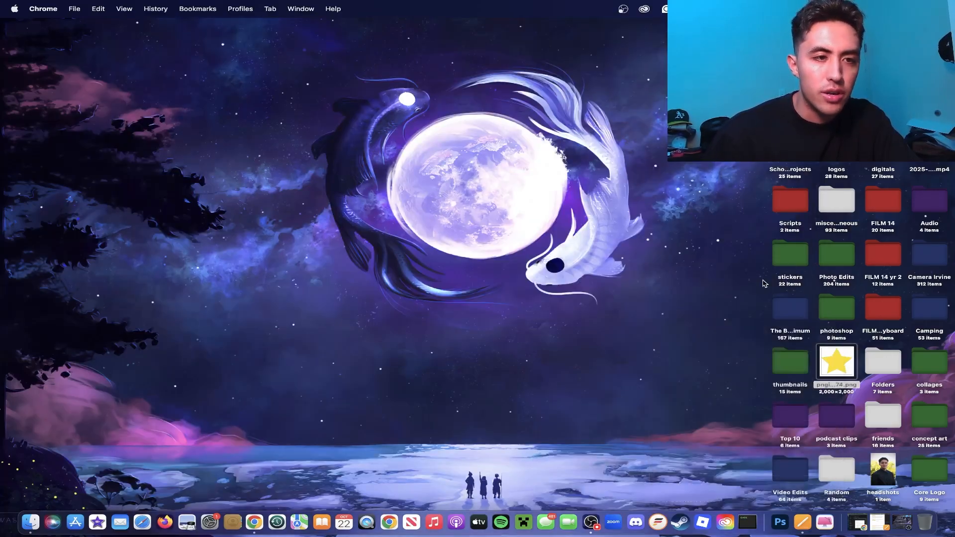
{"action": "right_click", "coordinate": [742, 296]}
{"action": "left_click", "coordinate": [743, 302]}
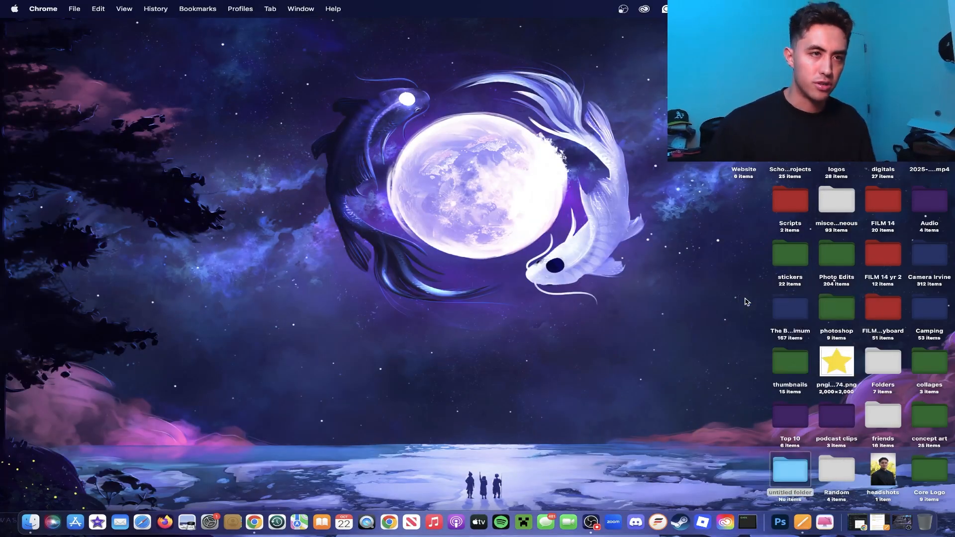
{"action": "type", "text": "Adobe Photoshop 2025"}
Rename the new desktop folder as "method 1"
{"action": "right_click", "coordinate": [797, 496]}
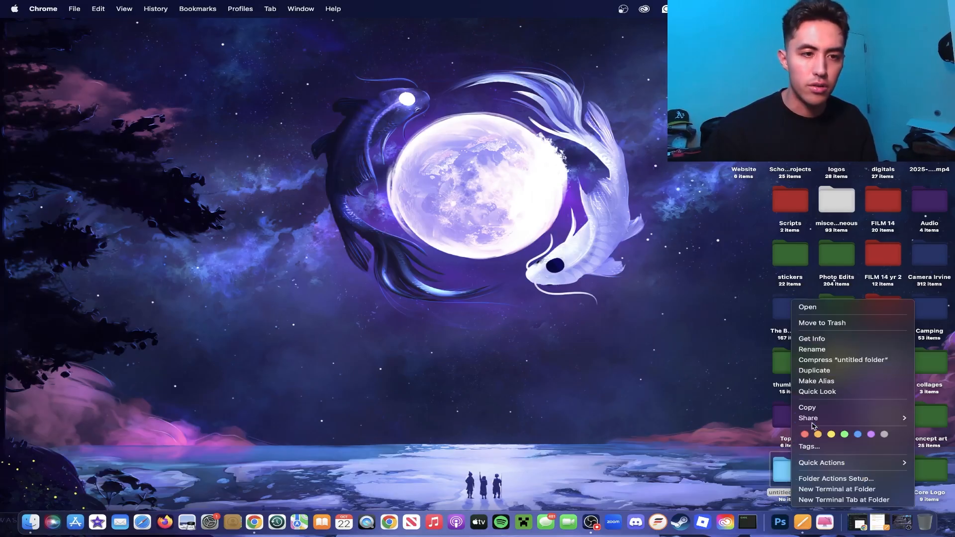
{"action": "left_click", "coordinate": [827, 351]}
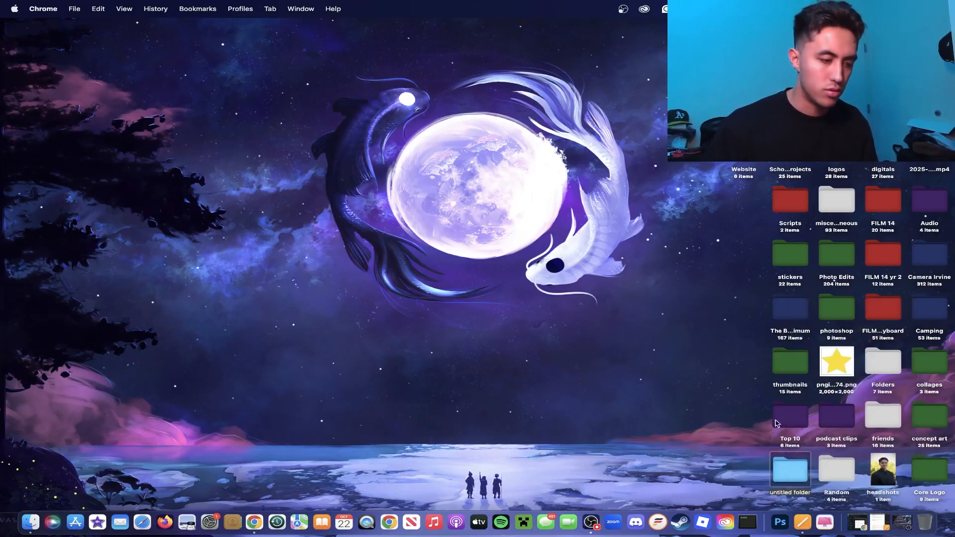
{"action": "left_click", "coordinate": [796, 492]}
{"action": "right_click", "coordinate": [796, 491]}
{"action": "left_click", "coordinate": [791, 491]}
{"action": "key", "text": "BackSpace"}
{"action": "type", "text": "method 1"}
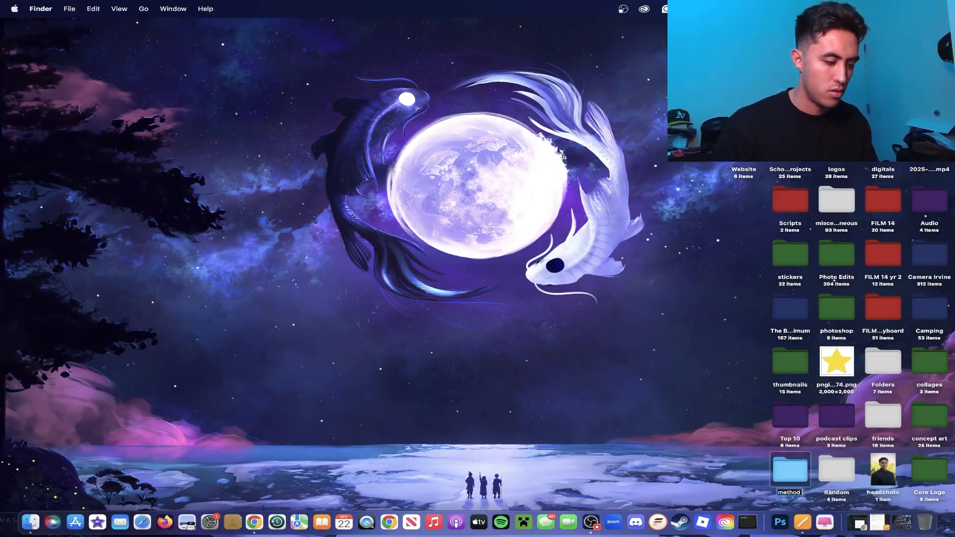
{"action": "left_click", "coordinate": [750, 448]}
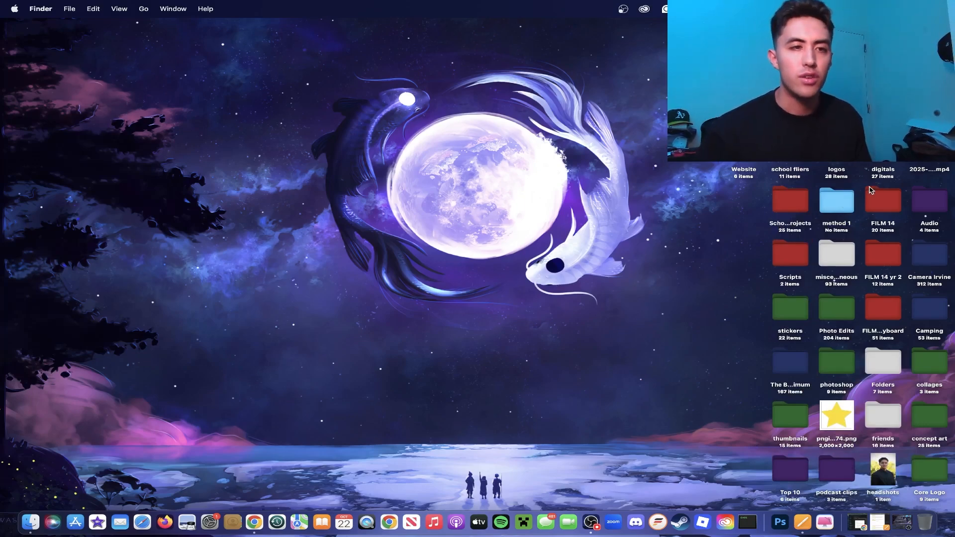
Open the info window of the method 1 folder and place it clear of the desktop icons
{"action": "right_click", "coordinate": [841, 203]}
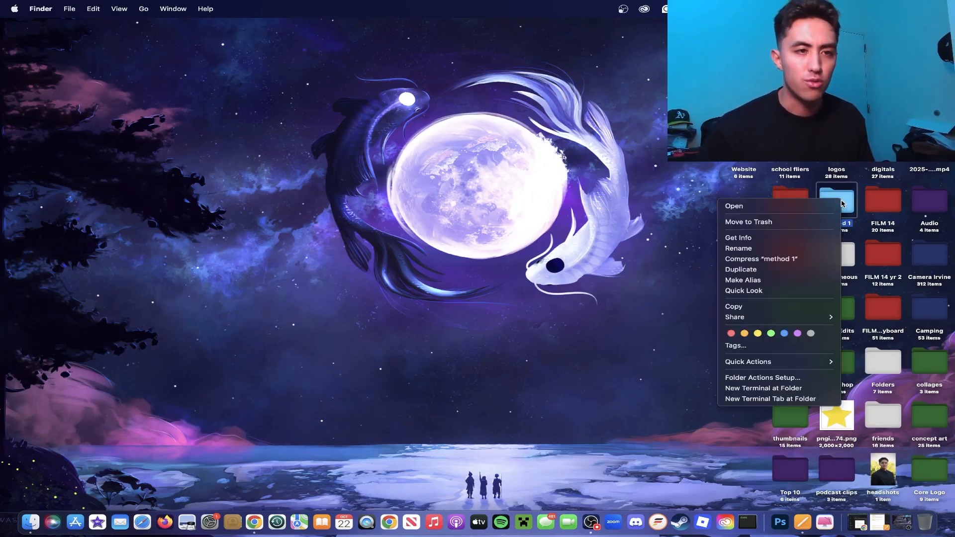
{"action": "left_click", "coordinate": [794, 238]}
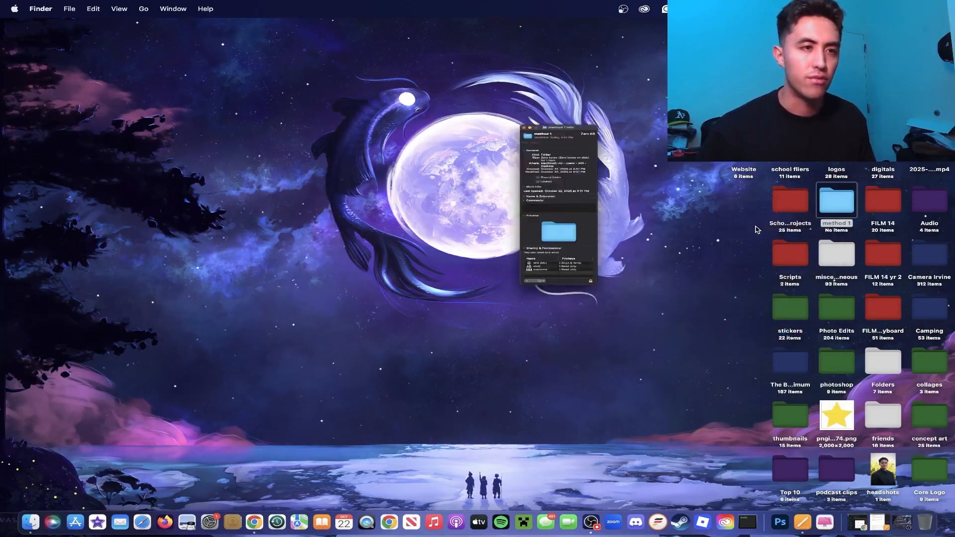
{"action": "left_click_drag", "start_coordinate": [114, 31], "coordinate": [512, 26]}
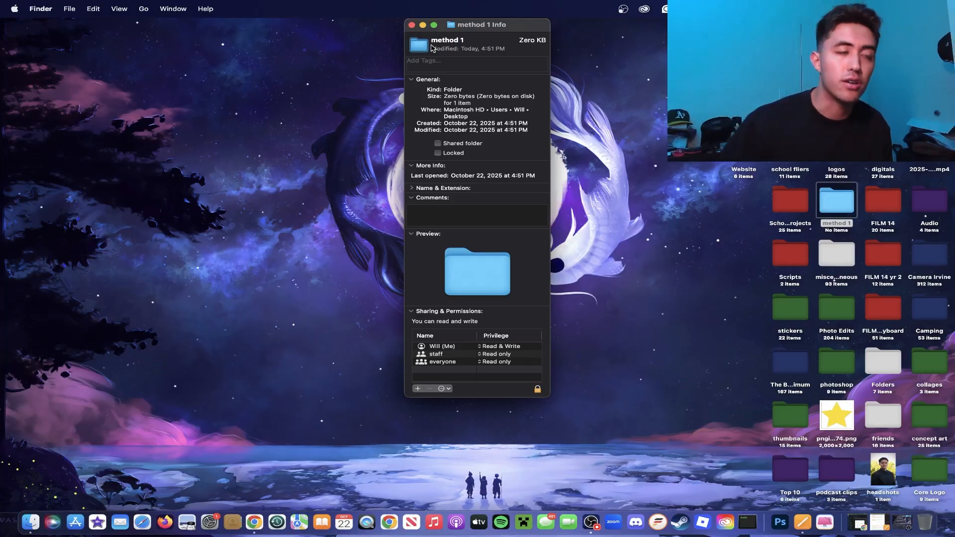
Copy the yellow star PNG, paste it as the method 1 folder's icon and close the info window
{"action": "left_click", "coordinate": [843, 413]}
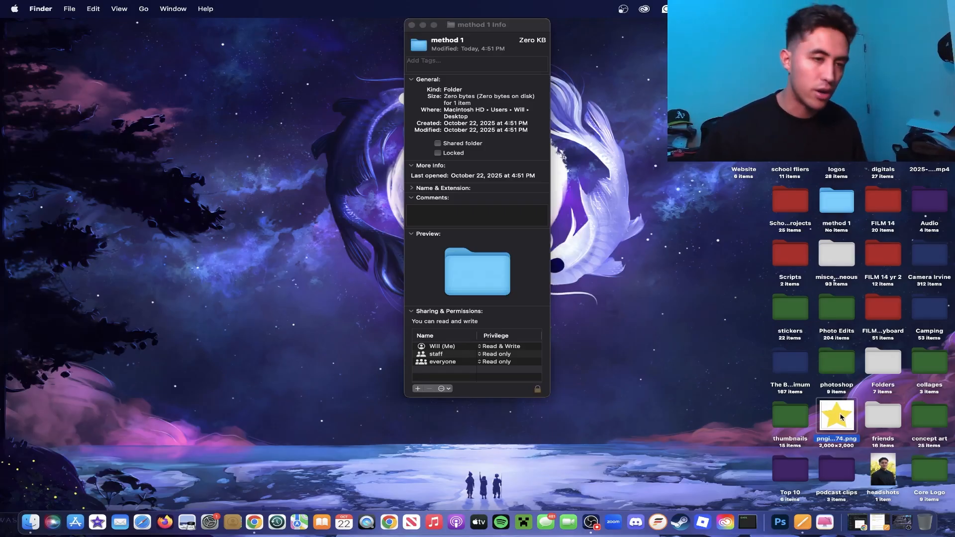
{"action": "right_click", "coordinate": [841, 417]}
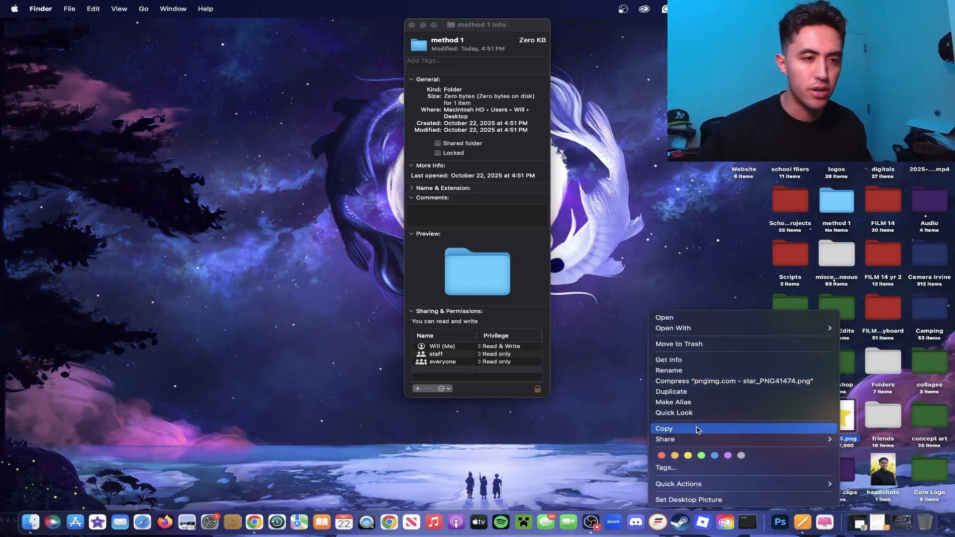
{"action": "left_click", "coordinate": [698, 429]}
{"action": "left_click", "coordinate": [418, 47]}
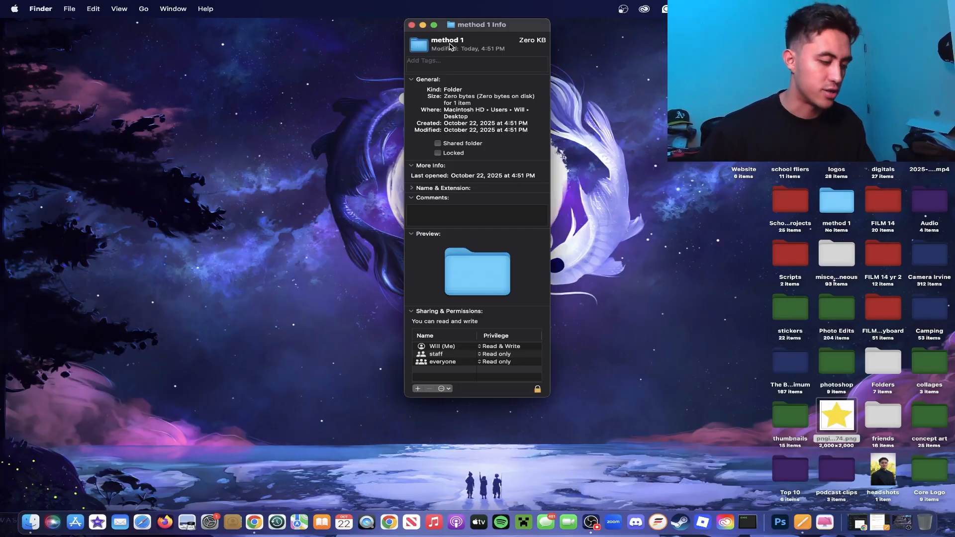
{"action": "key", "text": "super+v"}
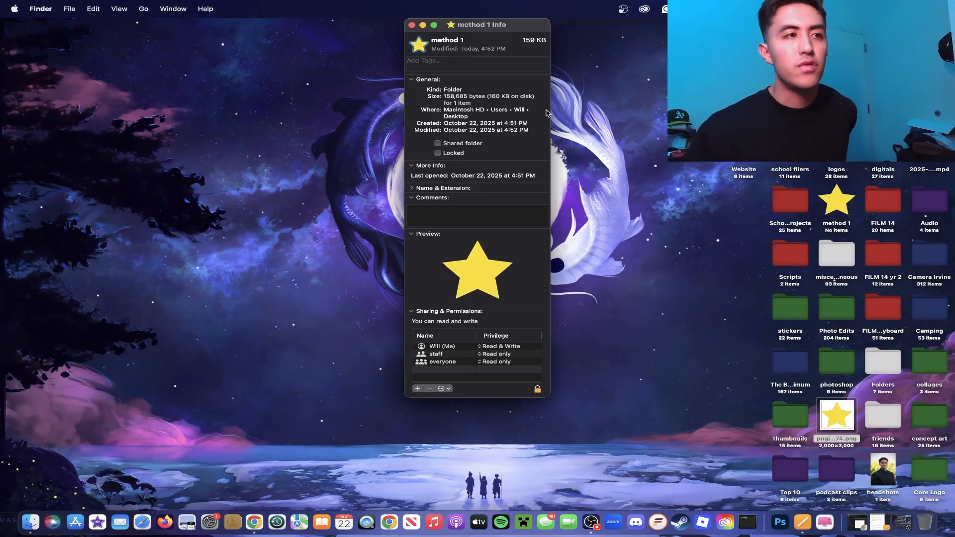
{"action": "left_click", "coordinate": [412, 26]}
{"action": "left_click", "coordinate": [603, 172]}
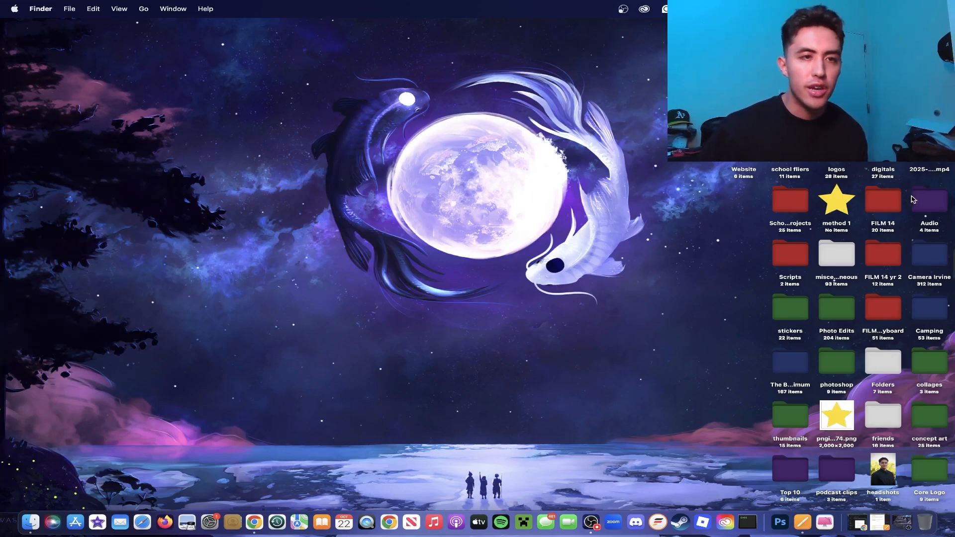
Move the collages folder into the method 1 folder and check the folder's contents
{"action": "left_click_drag", "start_coordinate": [937, 372], "coordinate": [714, 198]}
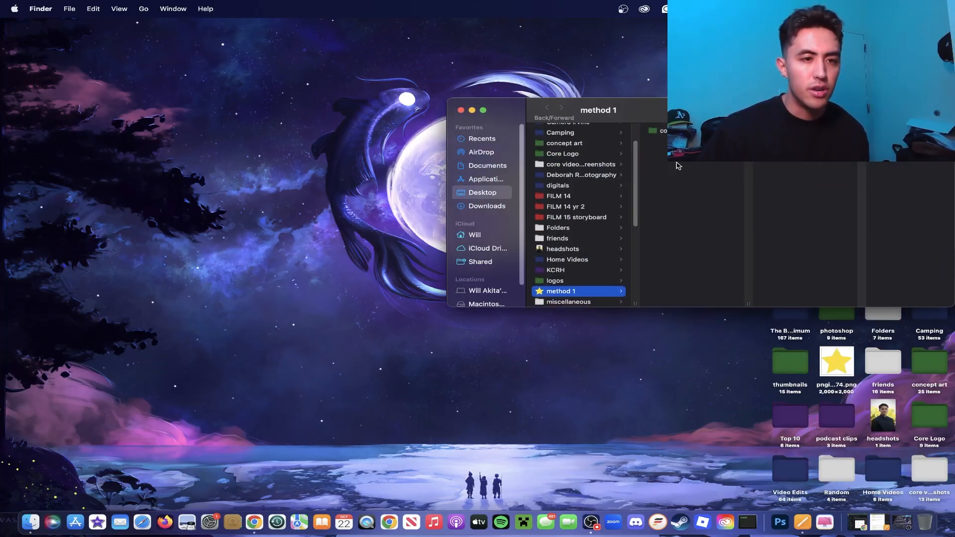
{"action": "left_click", "coordinate": [461, 111]}
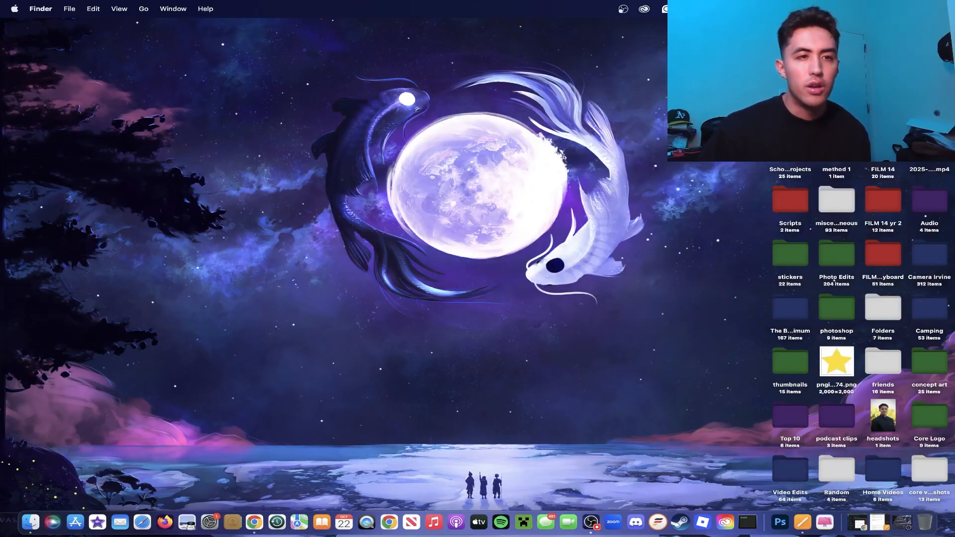
{"action": "double_click", "coordinate": [821, 162]}
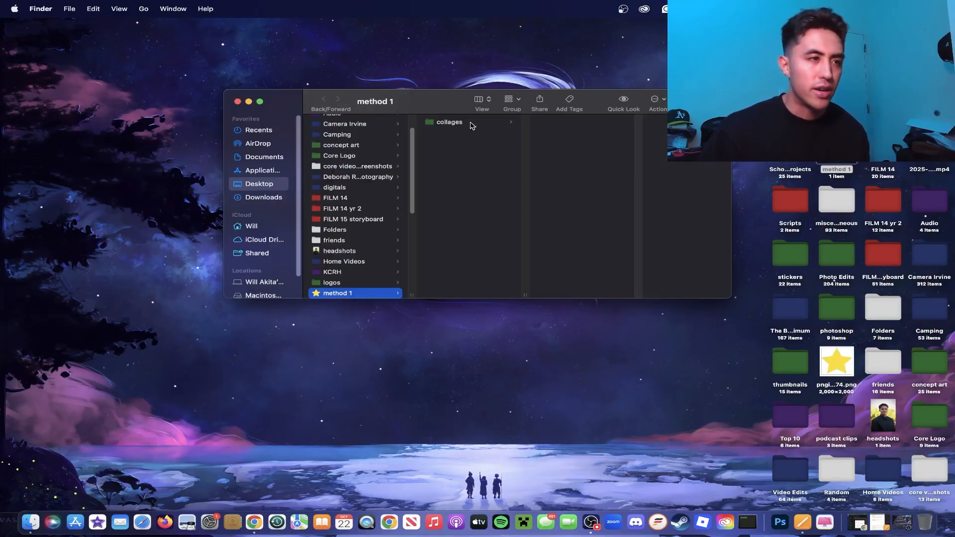
{"action": "left_click", "coordinate": [470, 123]}
{"action": "left_click", "coordinate": [237, 101]}
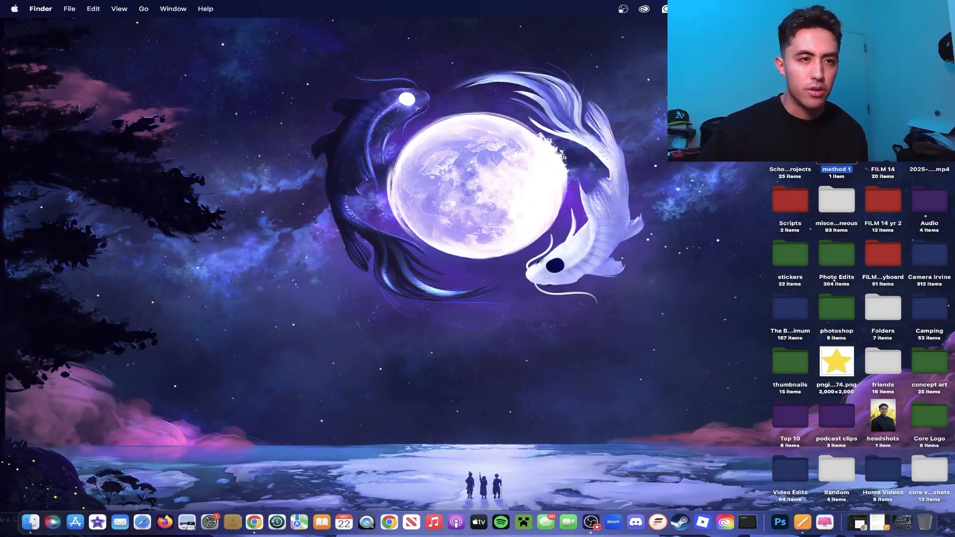
Move the collages folder out of method 1 back to the desktop and close the folder window
{"action": "double_click", "coordinate": [836, 150]}
{"action": "key", "text": "super+z"}
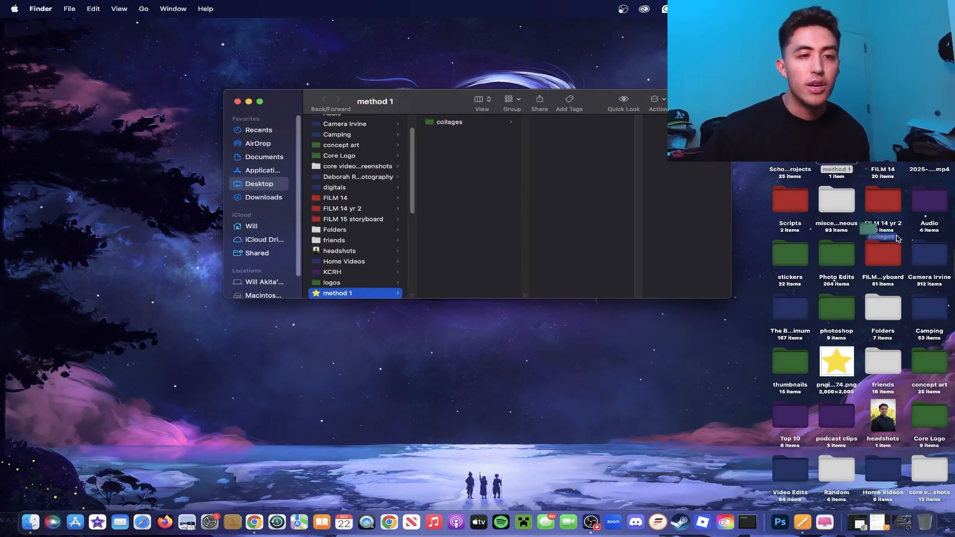
{"action": "left_click", "coordinate": [237, 102]}
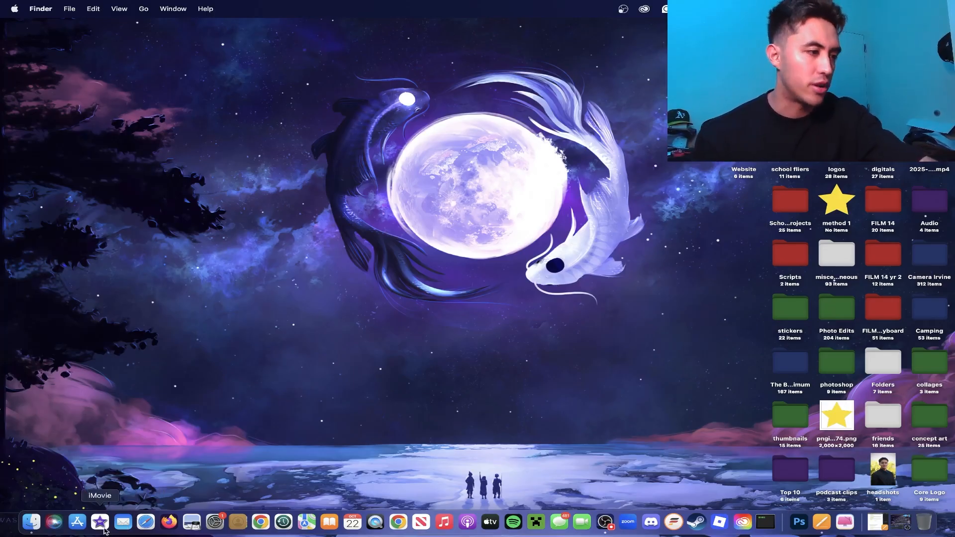
Switch to Safari, open Pixlr Express from the bookmarks and create a blank 1920 x 1080 px image
{"action": "left_click", "coordinate": [147, 527]}
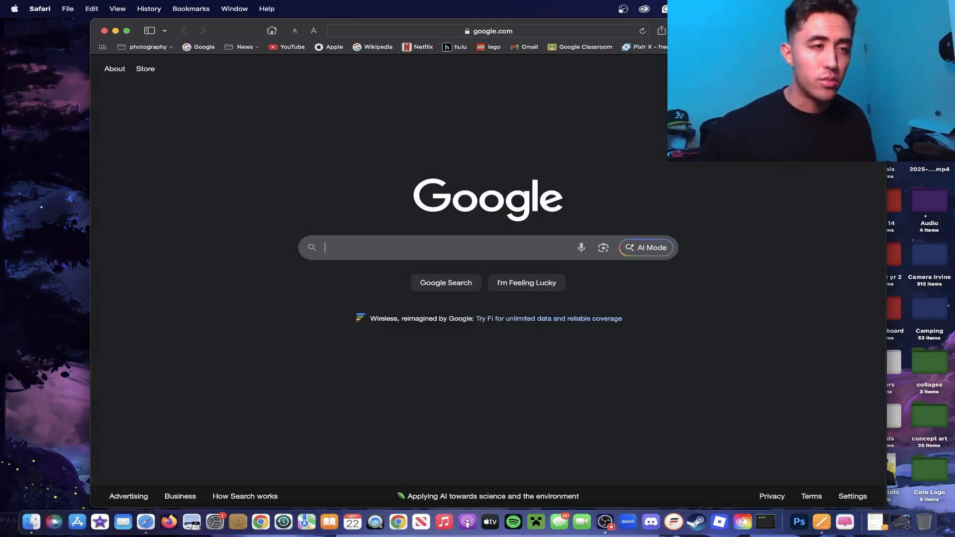
{"action": "left_click_drag", "start_coordinate": [736, 30], "coordinate": [696, 31]}
{"action": "left_click", "coordinate": [647, 49]}
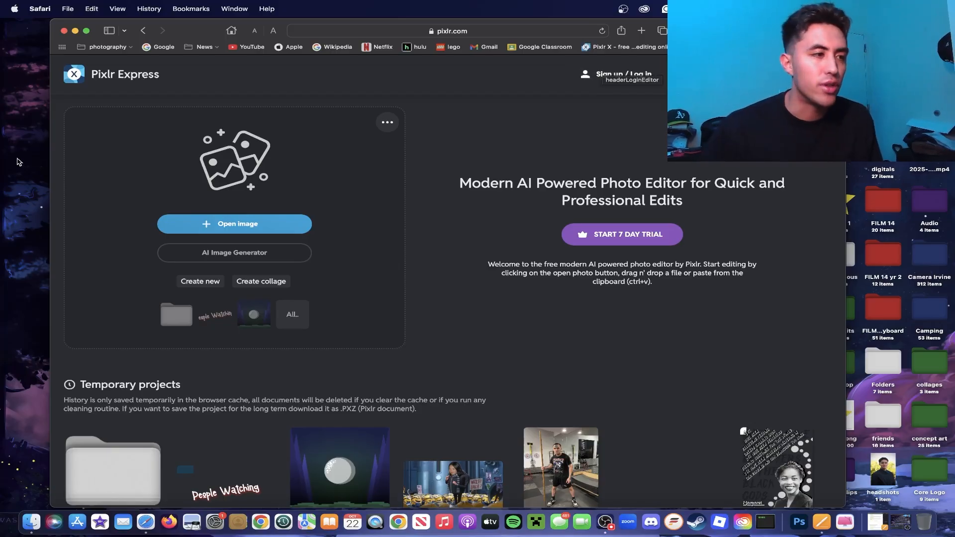
{"action": "left_click", "coordinate": [200, 281]}
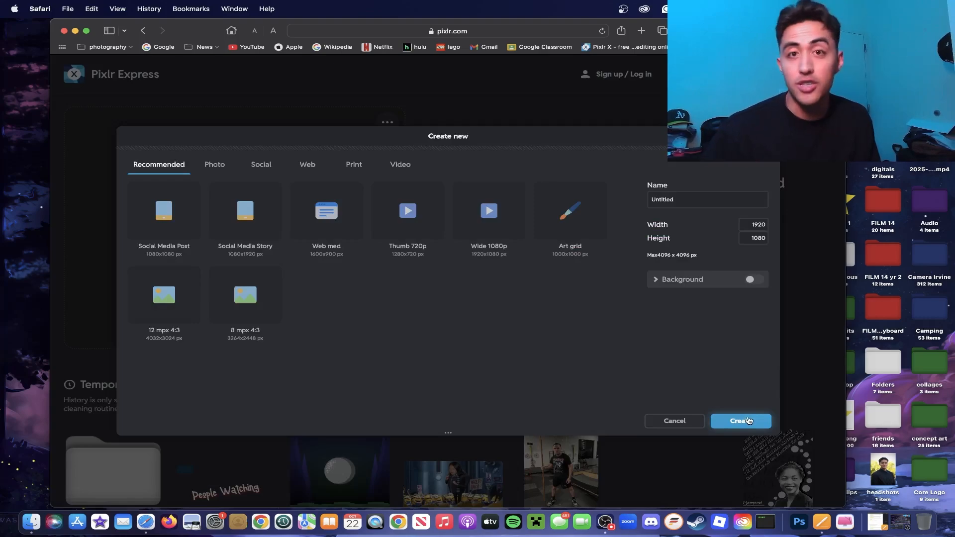
{"action": "left_click", "coordinate": [748, 420]}
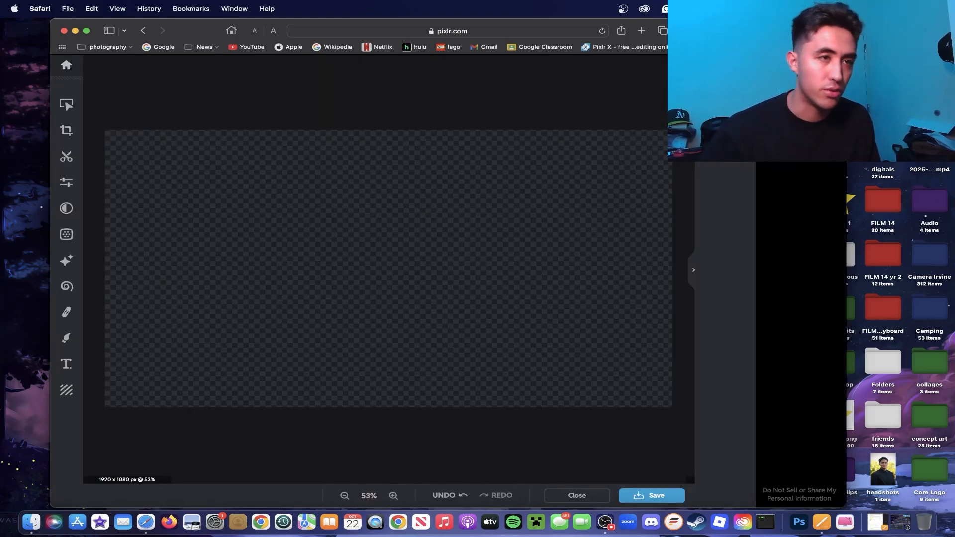
{"action": "left_click_drag", "start_coordinate": [736, 30], "coordinate": [783, 30]}
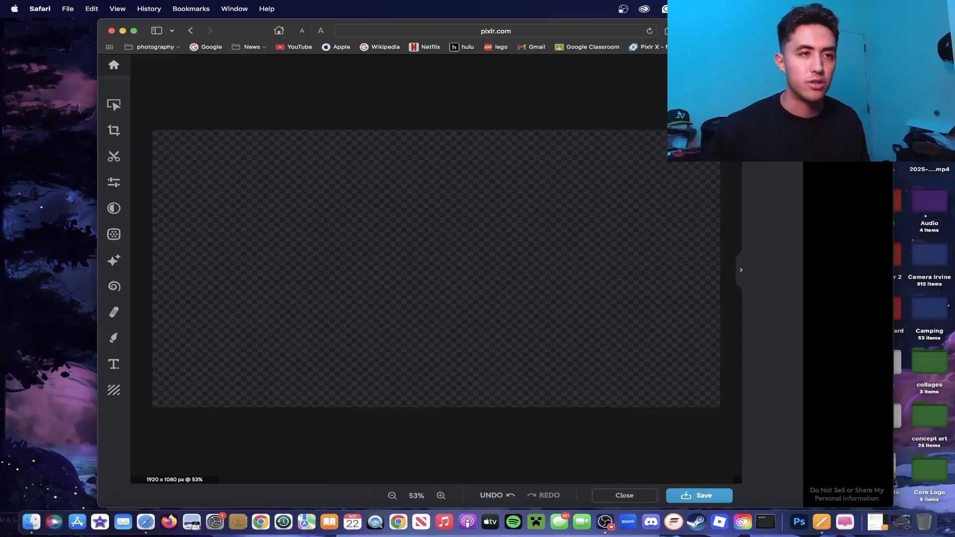
Run the image search "mac desktop folder png" in a new browser tab
{"action": "key", "text": "super+t"}
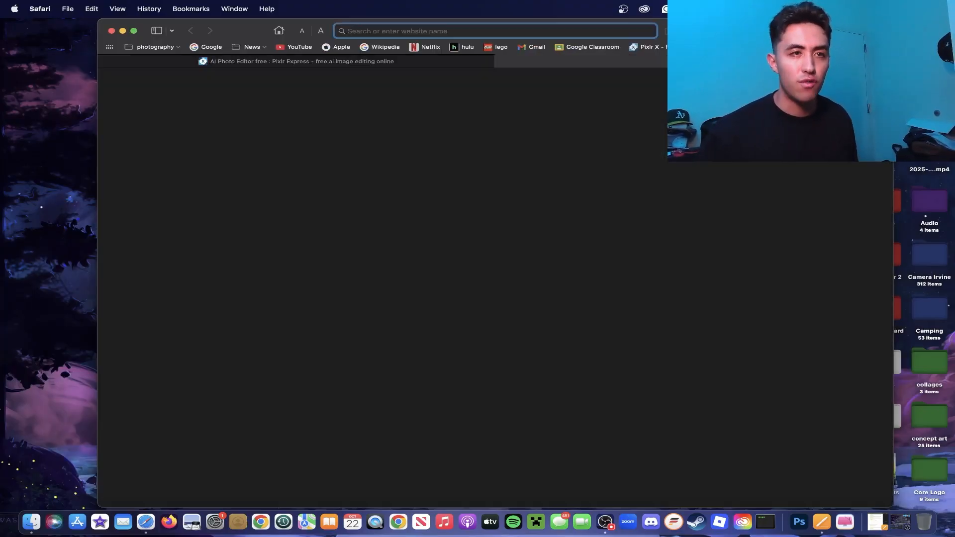
{"action": "type", "text": "mac dek"}
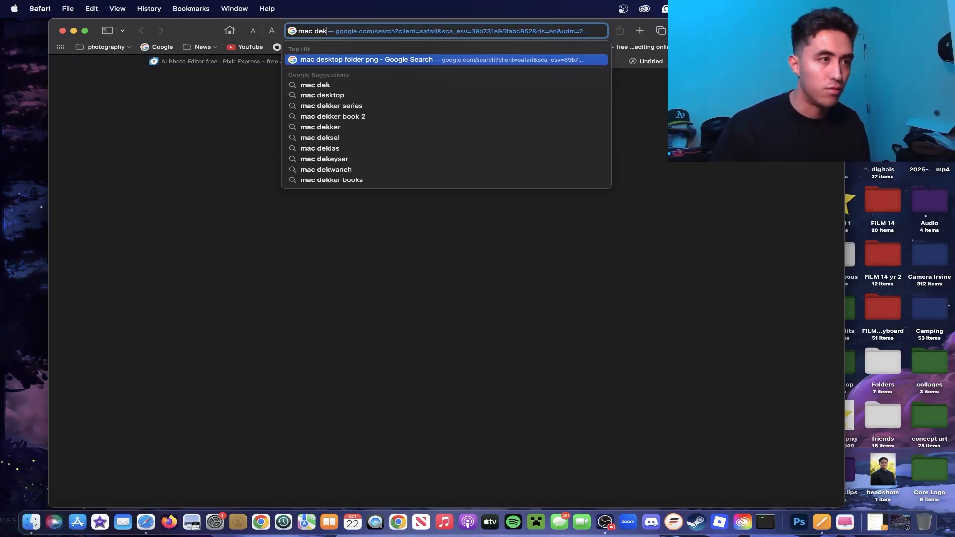
{"action": "left_click", "coordinate": [562, 59]}
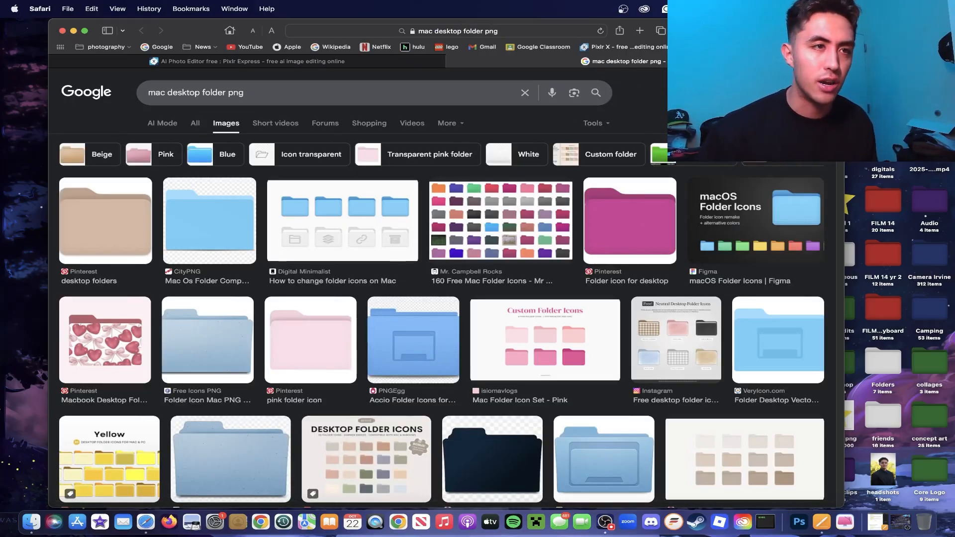
Open the blue default folder image from Reddit in the search results and save it to the desktop
{"action": "mouse_move", "coordinate": [816, 30]}
{"action": "left_mouse_down"}
{"action": "mouse_move", "coordinate": [780, 30]}
{"action": "mouse_move", "coordinate": [844, 30]}
{"action": "mouse_move", "coordinate": [692, 30]}
{"action": "mouse_move", "coordinate": [821, 29]}
{"action": "left_mouse_up"}
{"action": "scroll", "coordinate": [701, 195], "scroll_direction": "down", "scroll_amount": 15}
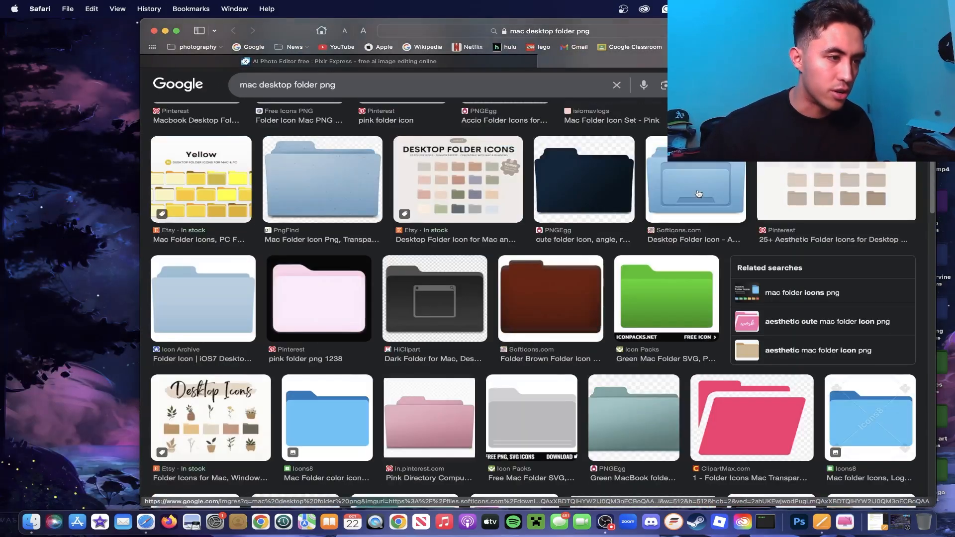
{"action": "scroll", "coordinate": [701, 195], "scroll_direction": "down", "scroll_amount": 15}
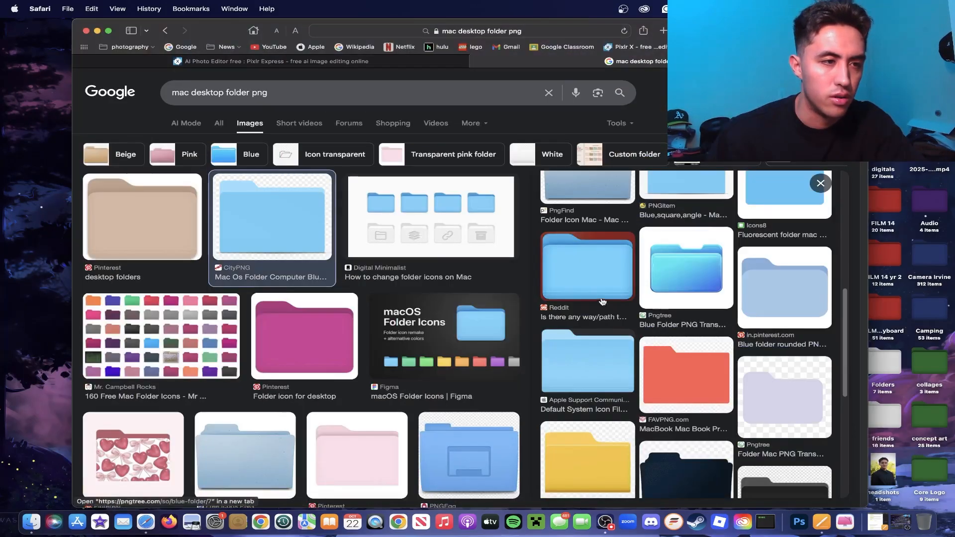
{"action": "left_click", "coordinate": [603, 301]}
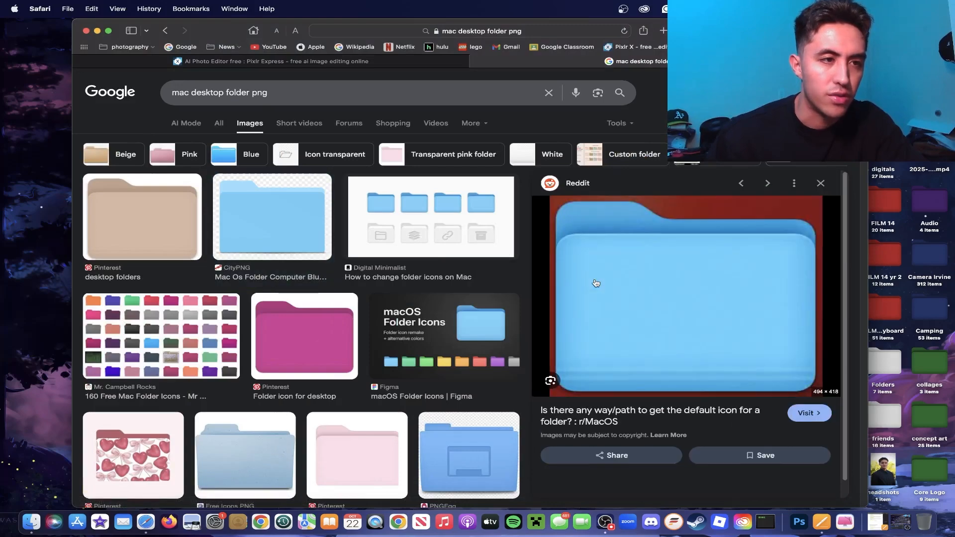
{"action": "left_click_drag", "start_coordinate": [816, 31], "coordinate": [657, 31]}
{"action": "left_click_drag", "start_coordinate": [527, 344], "coordinate": [756, 273]}
{"action": "left_click_drag", "start_coordinate": [654, 34], "coordinate": [711, 34]}
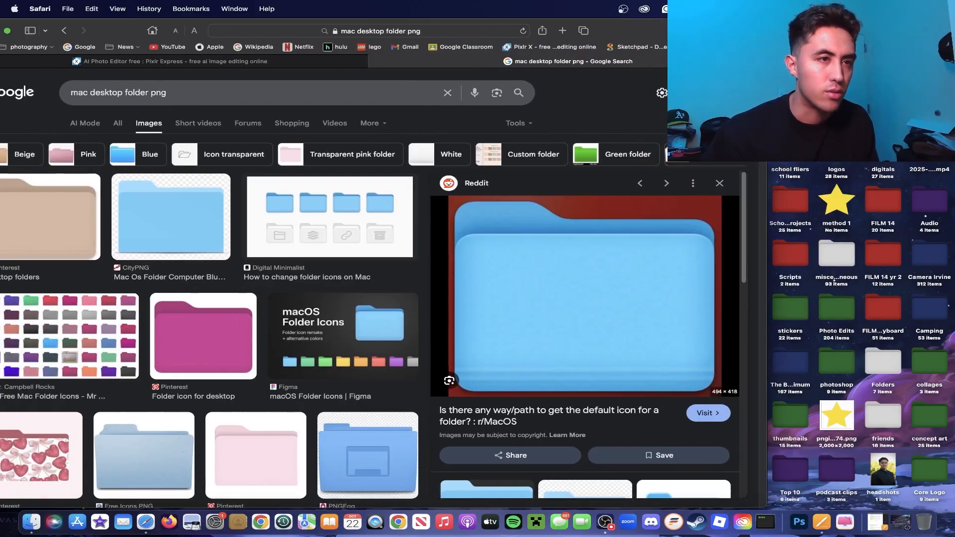
Return to the Pixlr image, close the search tab and add the saved folder picture as a layer in the current document
{"action": "left_click", "coordinate": [256, 66]}
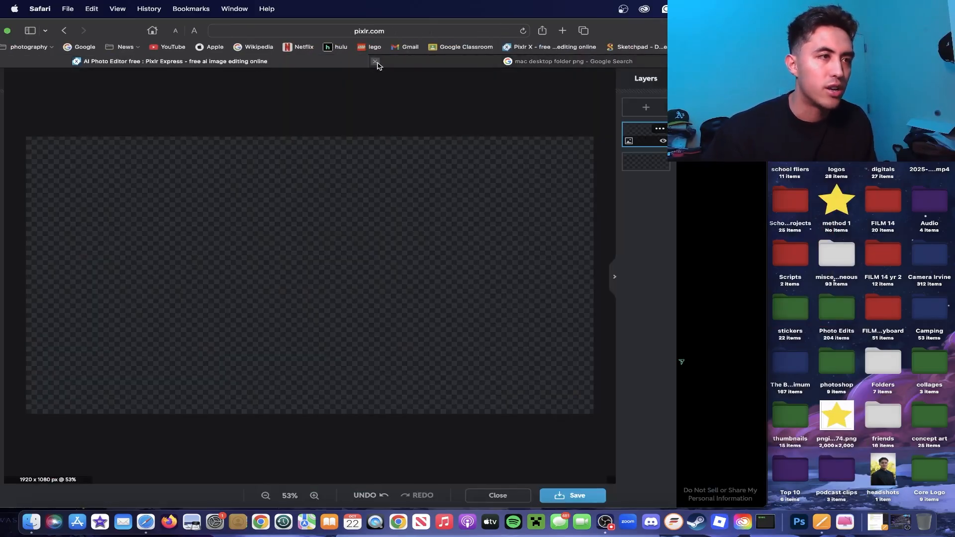
{"action": "left_click", "coordinate": [376, 61]}
{"action": "left_click_drag", "start_coordinate": [656, 23], "coordinate": [631, 23]}
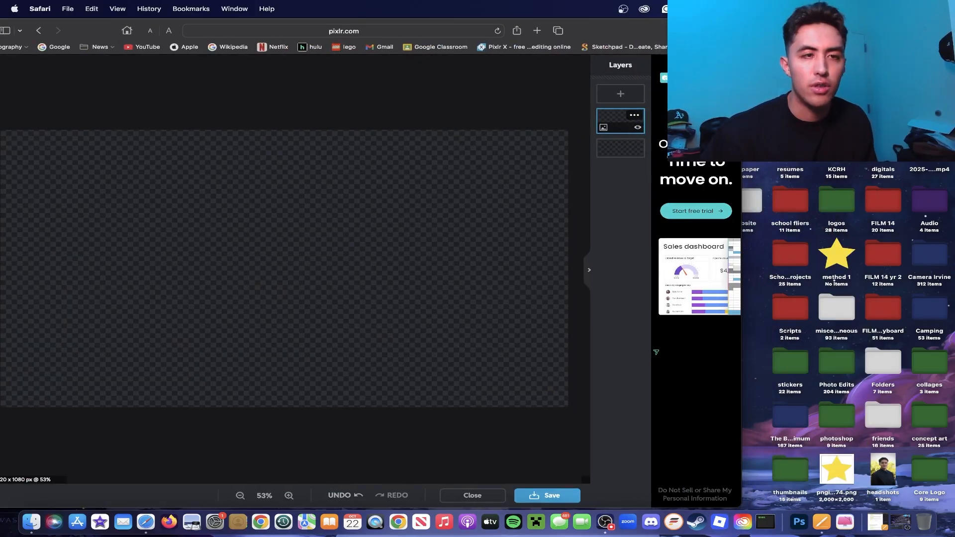
{"action": "left_click_drag", "start_coordinate": [752, 89], "coordinate": [405, 199]}
{"action": "left_click_drag", "start_coordinate": [697, 24], "coordinate": [820, 24]}
{"action": "left_click_drag", "start_coordinate": [866, 100], "coordinate": [728, 99]}
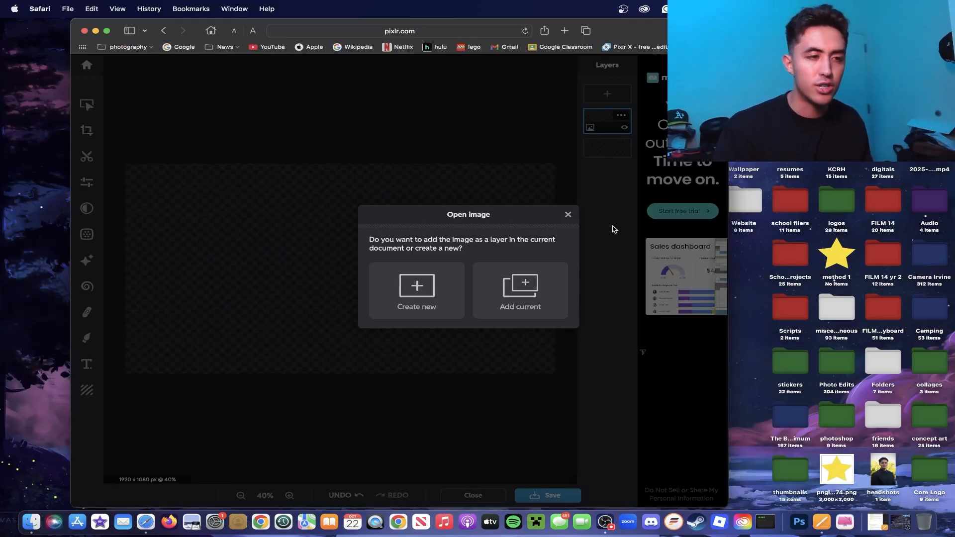
{"action": "left_click", "coordinate": [552, 282]}
{"action": "left_click_drag", "start_coordinate": [634, 31], "coordinate": [732, 31]}
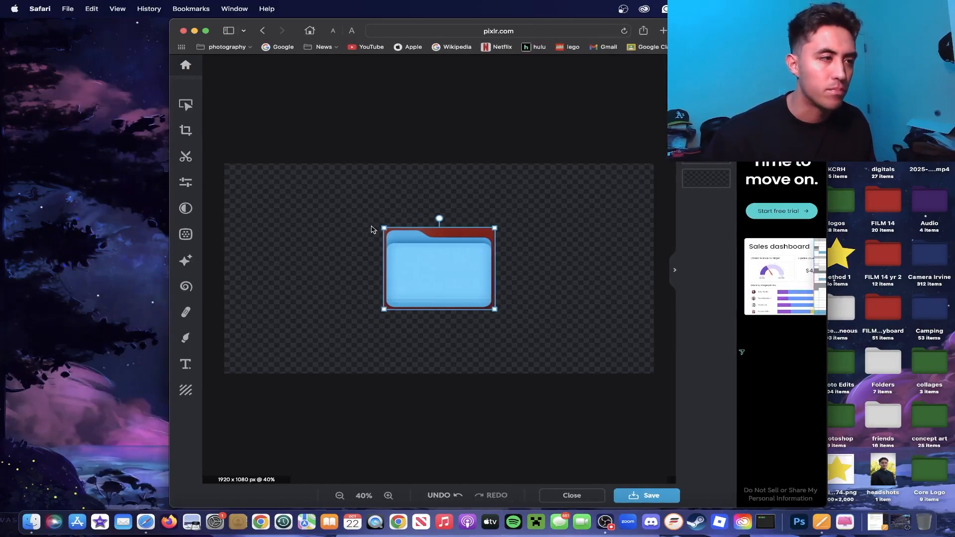
Enlarge the folder picture until it fills the full height of the canvas
{"action": "left_click_drag", "start_coordinate": [499, 228], "coordinate": [582, 164]}
{"action": "left_click_drag", "start_coordinate": [383, 312], "coordinate": [299, 391]}
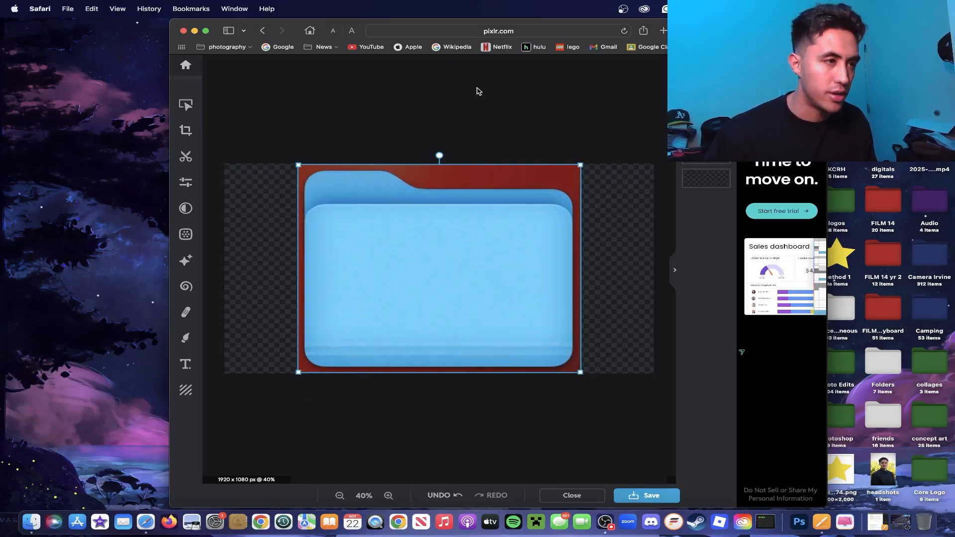
{"action": "left_click", "coordinate": [421, 140]}
Crop away the empty canvas on both sides of the folder picture, leaving an image of 1251 x 1080 px
{"action": "left_click", "coordinate": [185, 130]}
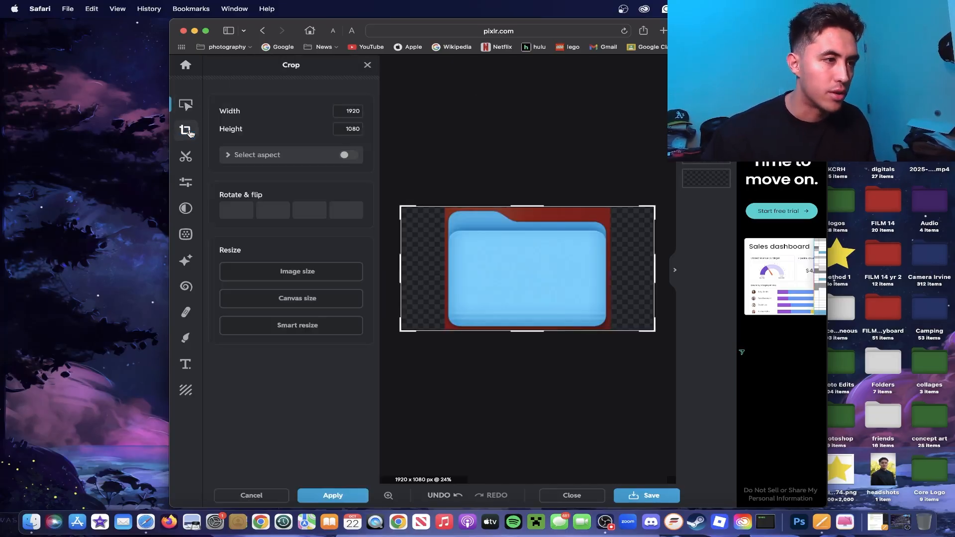
{"action": "left_click_drag", "start_coordinate": [402, 267], "coordinate": [444, 267]}
{"action": "left_click_drag", "start_coordinate": [651, 269], "coordinate": [611, 268]}
{"action": "left_click", "coordinate": [332, 495]}
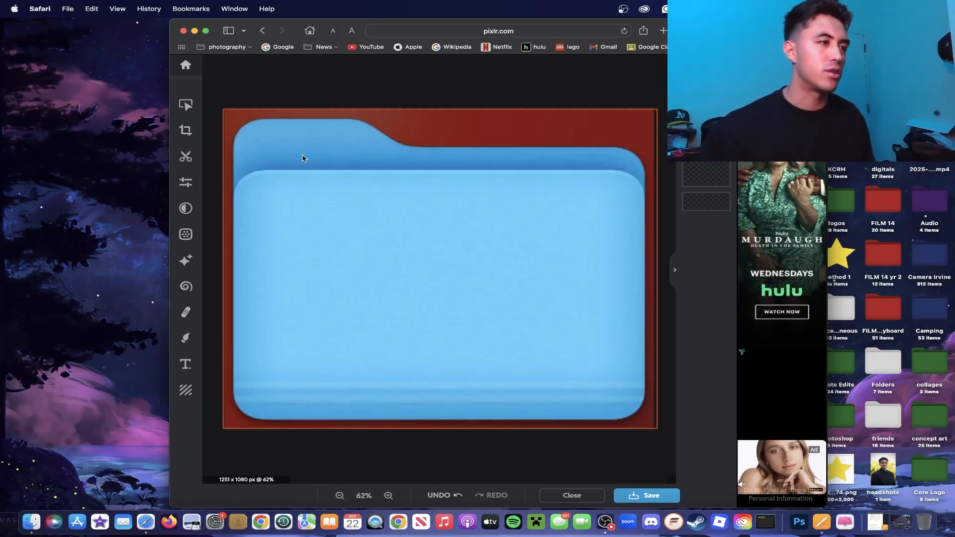
Start a magic wand cutout in Remove mode on the folder picture layer
{"action": "left_click", "coordinate": [186, 156]}
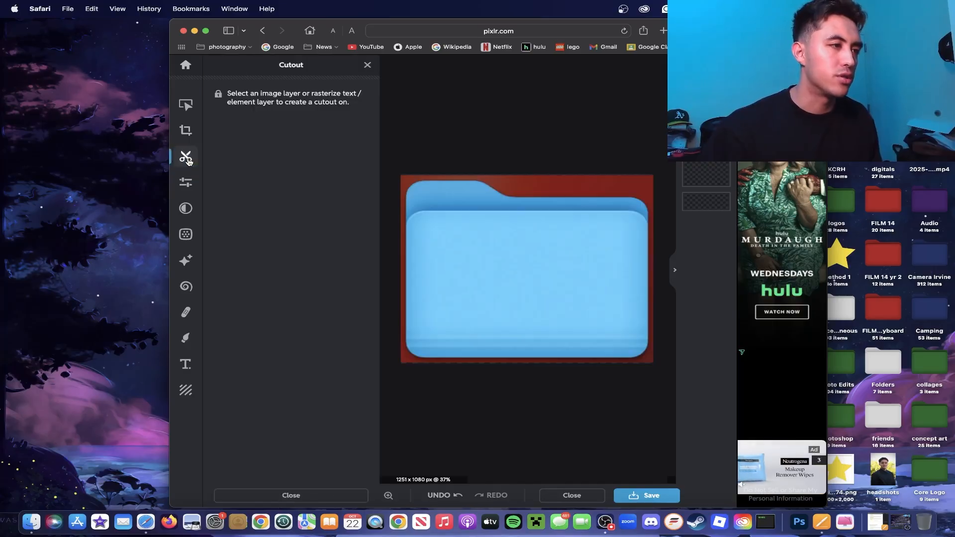
{"action": "left_click", "coordinate": [705, 130]}
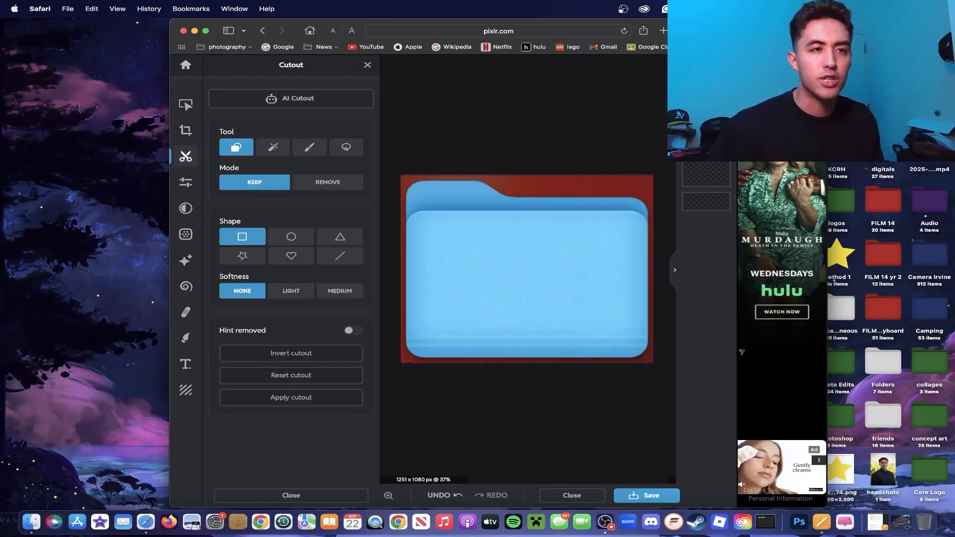
{"action": "left_click", "coordinate": [287, 156]}
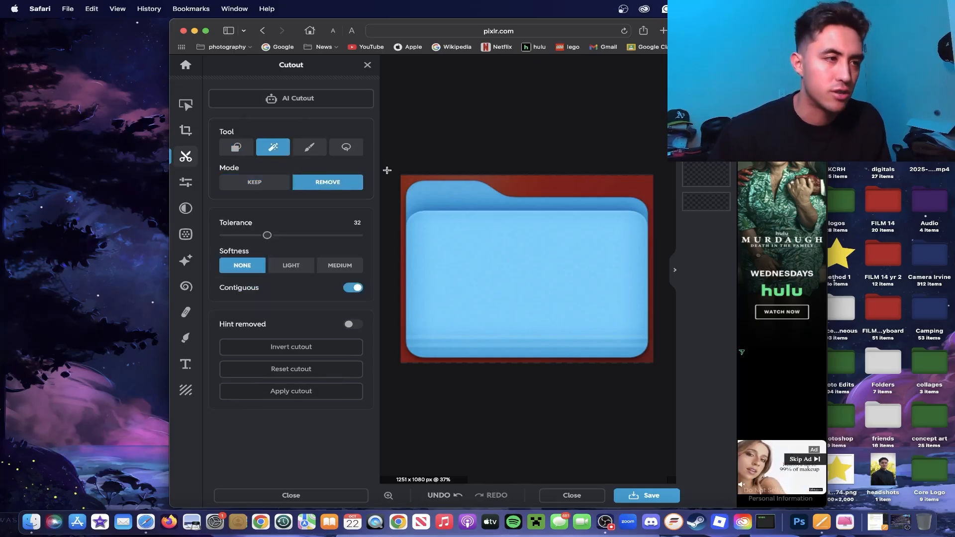
Try removing the red background with the wand at tolerances of 32 and 50, undoing each attempt
{"action": "left_click", "coordinate": [559, 188]}
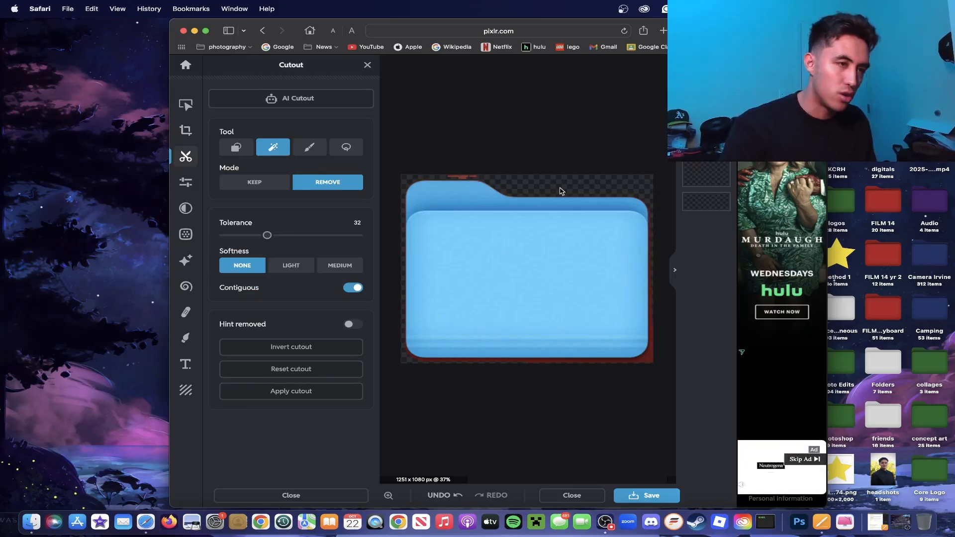
{"action": "scroll", "coordinate": [658, 375], "scroll_direction": "up", "scroll_amount": 2}
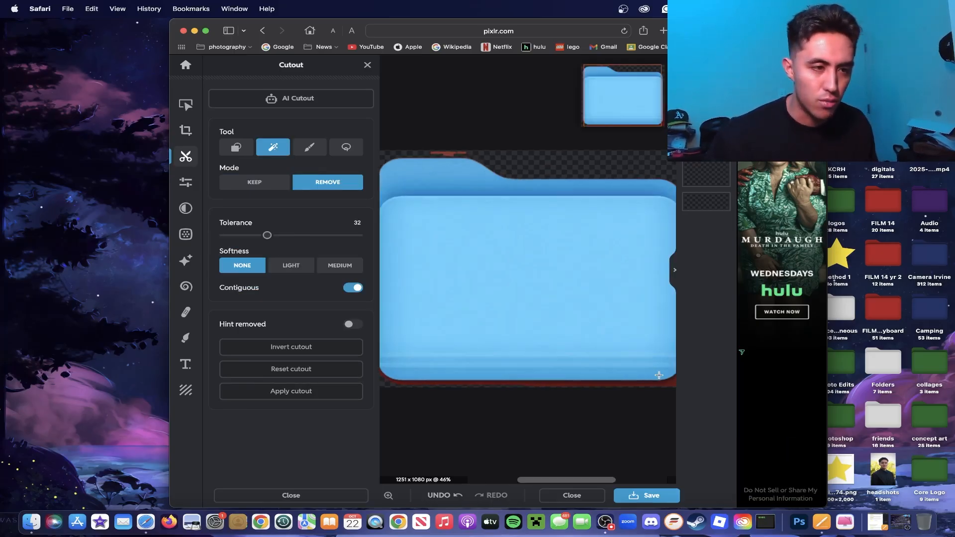
{"action": "scroll", "coordinate": [582, 380], "scroll_direction": "down", "scroll_amount": 3}
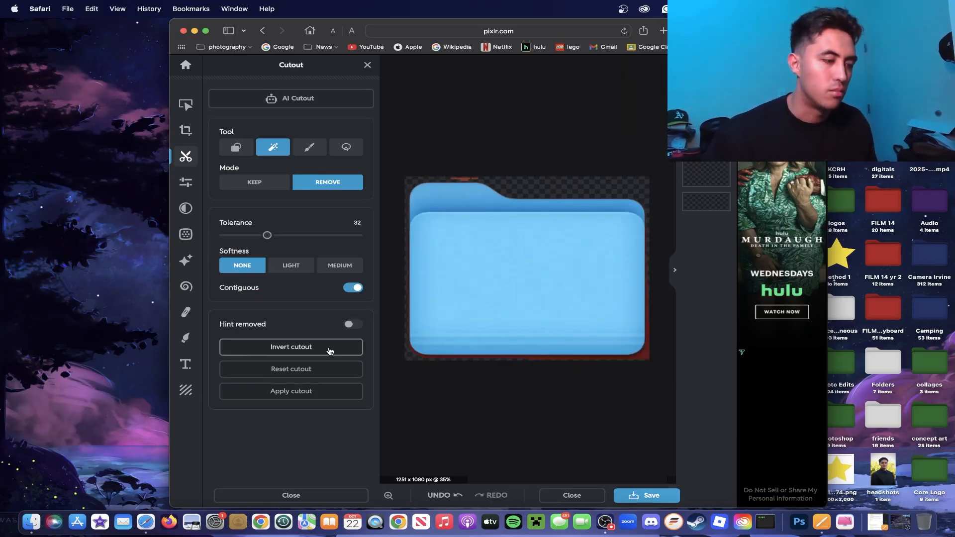
{"action": "key", "text": "super+z"}
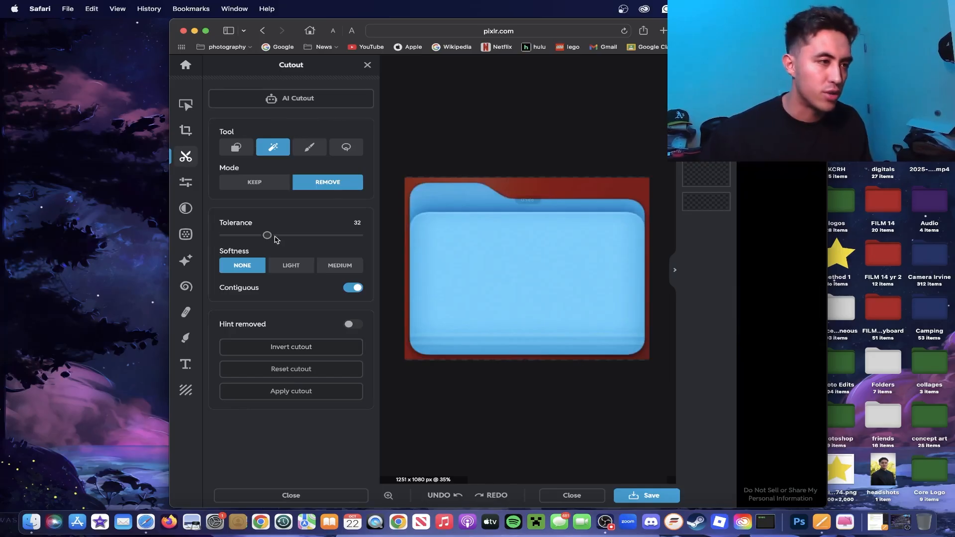
{"action": "left_click_drag", "start_coordinate": [281, 239], "coordinate": [290, 240]}
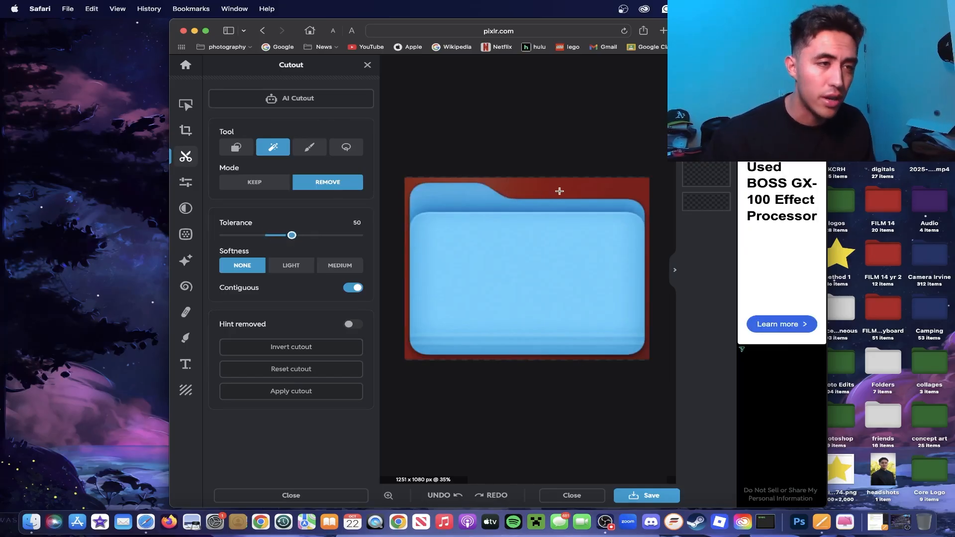
{"action": "left_click", "coordinate": [559, 191]}
{"action": "key", "text": "super+z"}
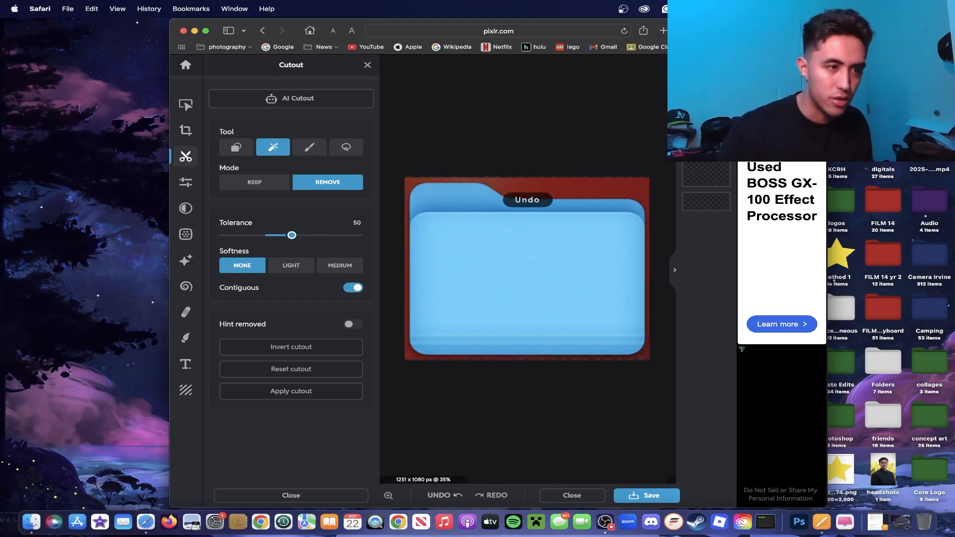
Remove the red background around the folder with the wand at a tolerance of 65 and leave the Cutout tool
{"action": "left_click_drag", "start_coordinate": [306, 234], "coordinate": [308, 235]}
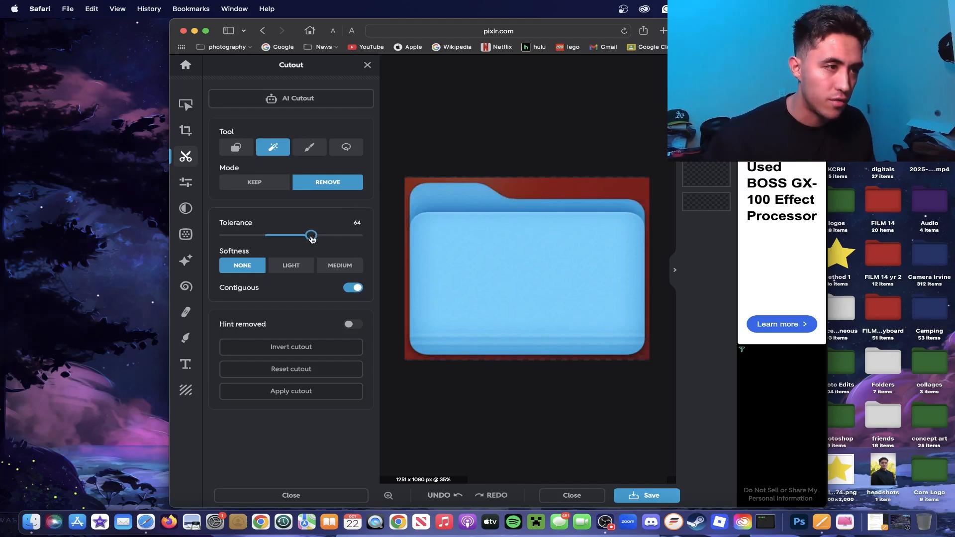
{"action": "left_click", "coordinate": [577, 358]}
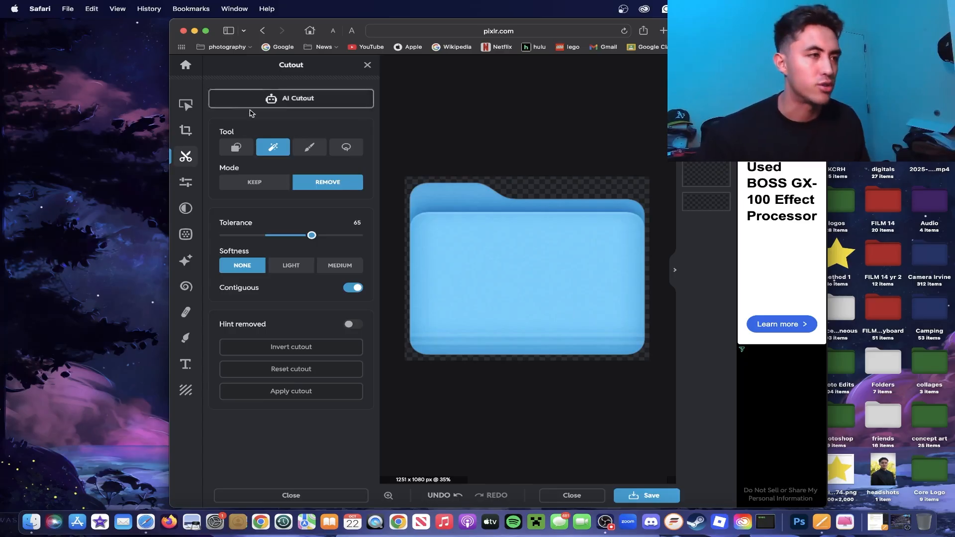
{"action": "left_click", "coordinate": [186, 105]}
{"action": "left_click", "coordinate": [486, 131]}
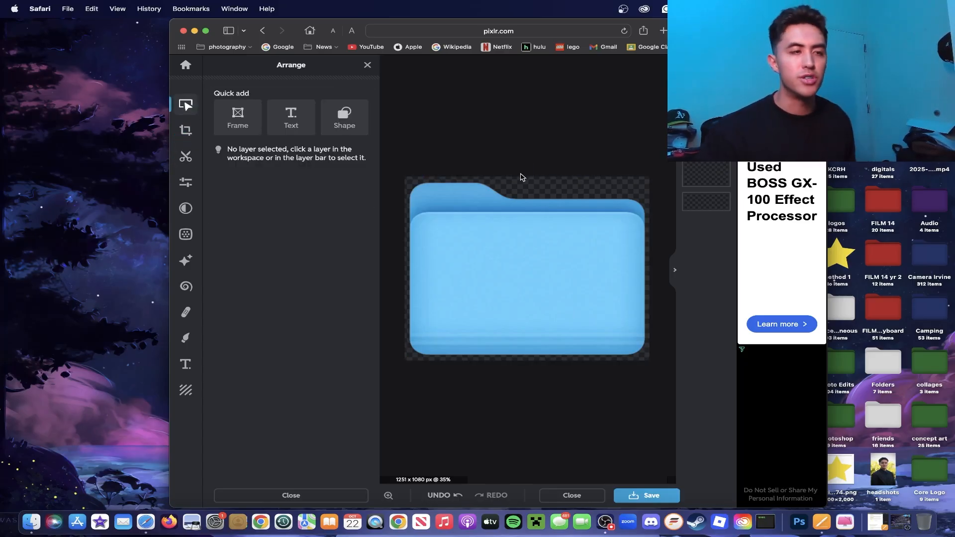
Shrink the cut-out folder slightly and center it on the canvas, leaving a transparent margin all around
{"action": "left_click", "coordinate": [495, 188]}
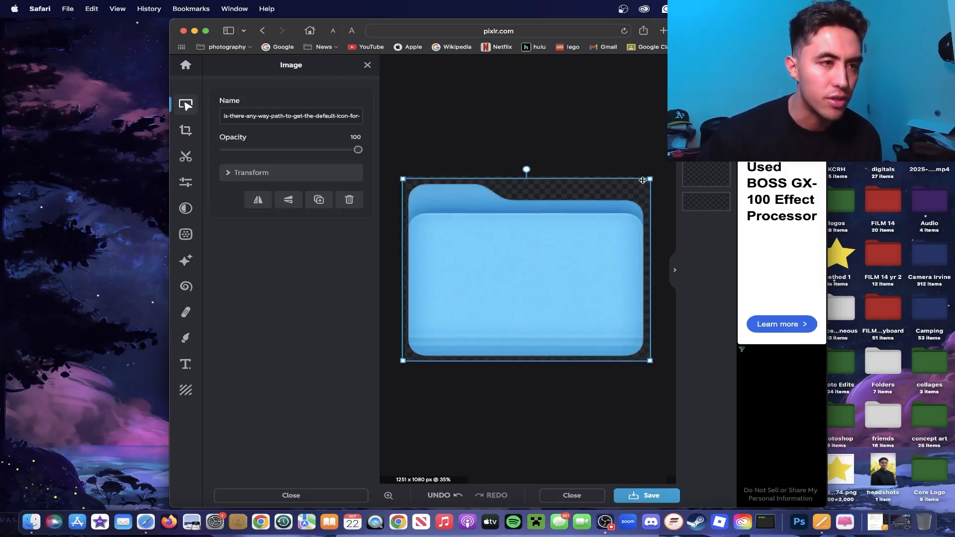
{"action": "left_click_drag", "start_coordinate": [650, 177], "coordinate": [614, 207]}
{"action": "left_click_drag", "start_coordinate": [565, 249], "coordinate": [579, 241]}
{"action": "left_click", "coordinate": [495, 124]}
{"action": "left_click_drag", "start_coordinate": [167, 110], "coordinate": [16, 109]}
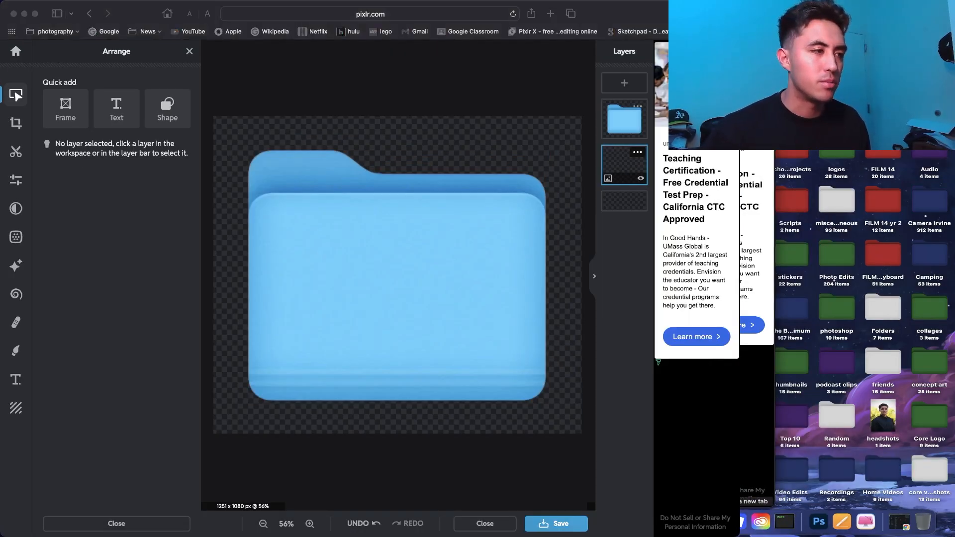
Duplicate the cut-out blue folder layer
{"action": "left_click", "coordinate": [624, 119]}
{"action": "left_click", "coordinate": [624, 119]}
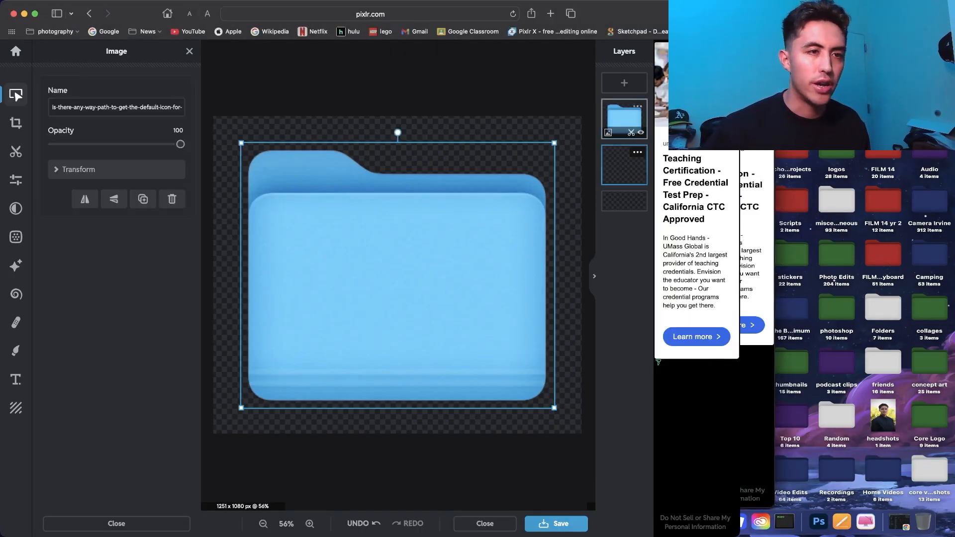
{"action": "left_click", "coordinate": [637, 106]}
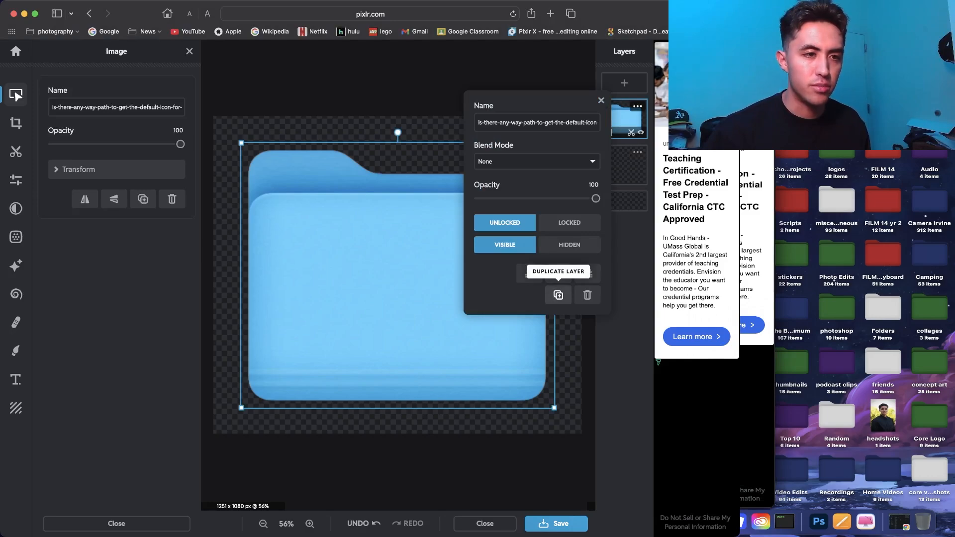
{"action": "left_click", "coordinate": [558, 295]}
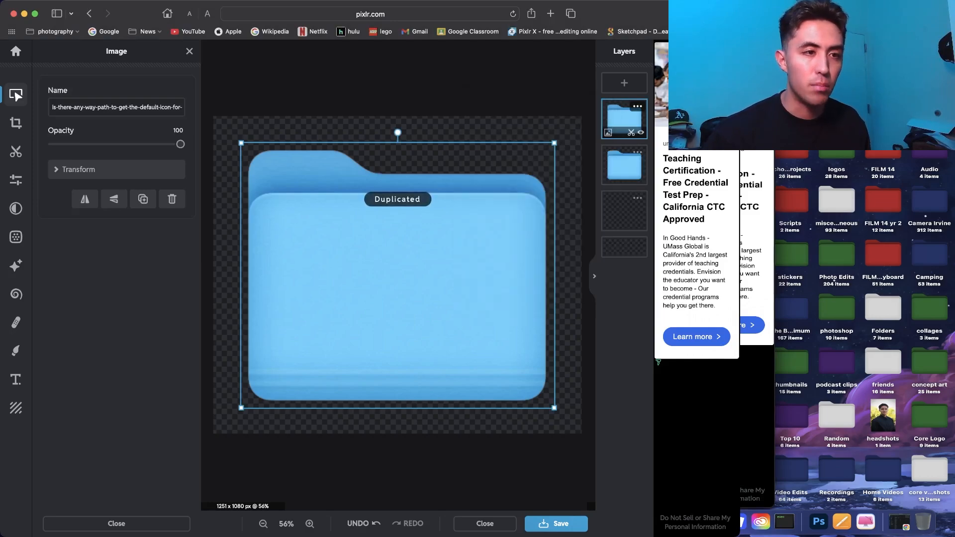
{"action": "left_click", "coordinate": [637, 152]}
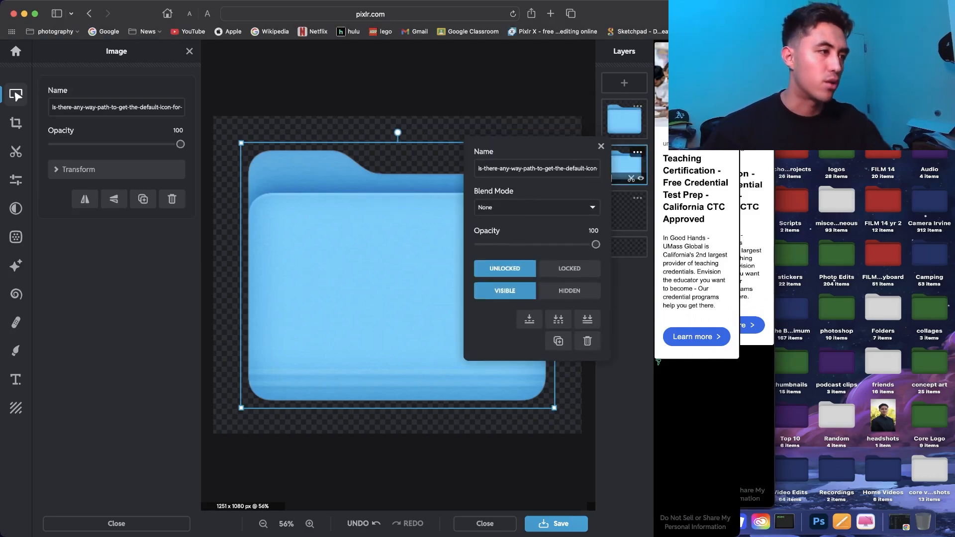
{"action": "left_click", "coordinate": [600, 146]}
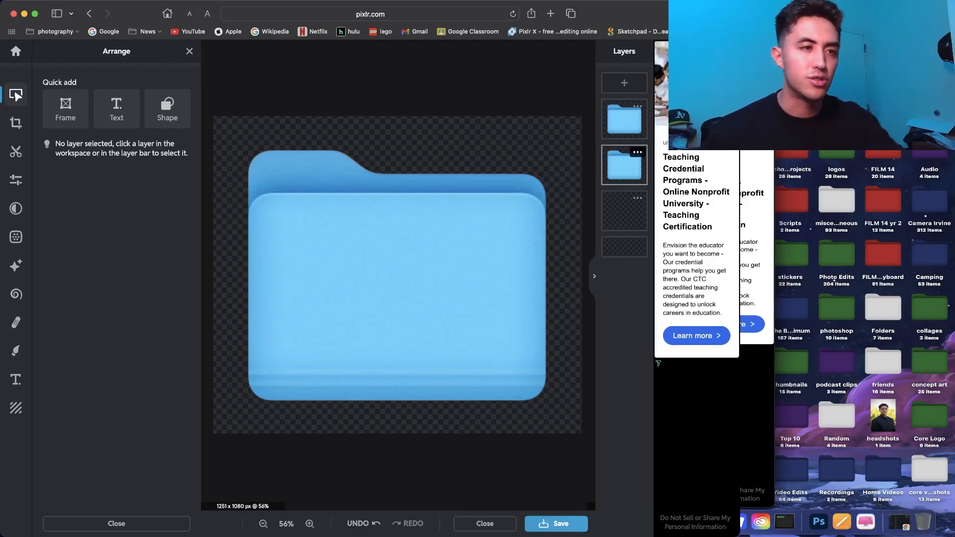
Hide the top folder layer and select the folder copy beneath it
{"action": "left_click", "coordinate": [625, 164]}
{"action": "left_click", "coordinate": [625, 119]}
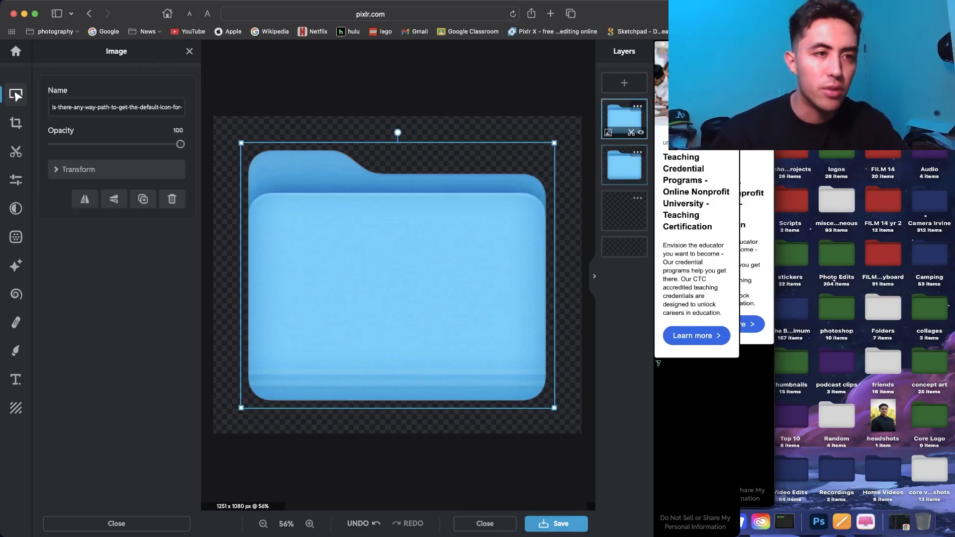
{"action": "left_click", "coordinate": [641, 133]}
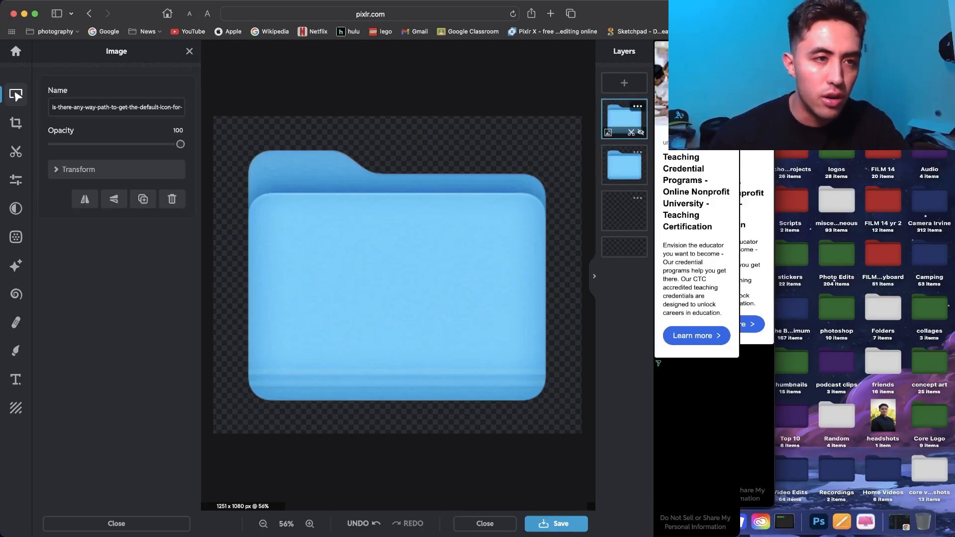
{"action": "left_click", "coordinate": [624, 165]}
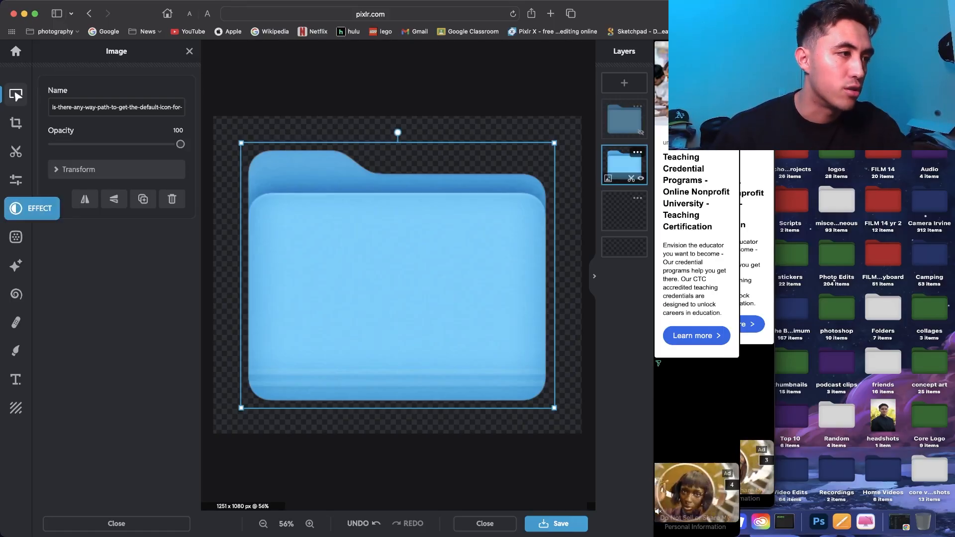
Turn the lower folder copy light grey by applying the Agnes effect at 100
{"action": "left_click", "coordinate": [16, 208]}
{"action": "left_click", "coordinate": [116, 114]}
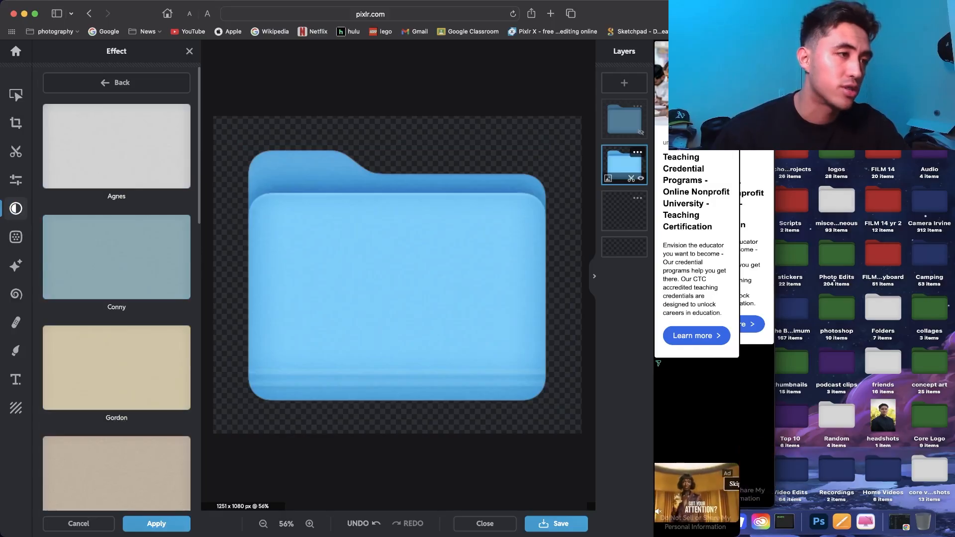
{"action": "left_click", "coordinate": [116, 146]}
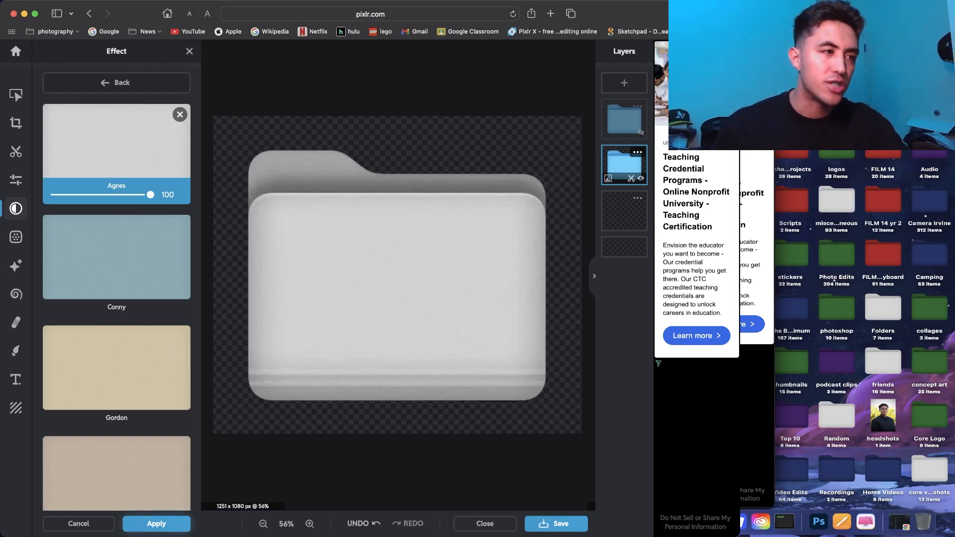
{"action": "left_click", "coordinate": [156, 523]}
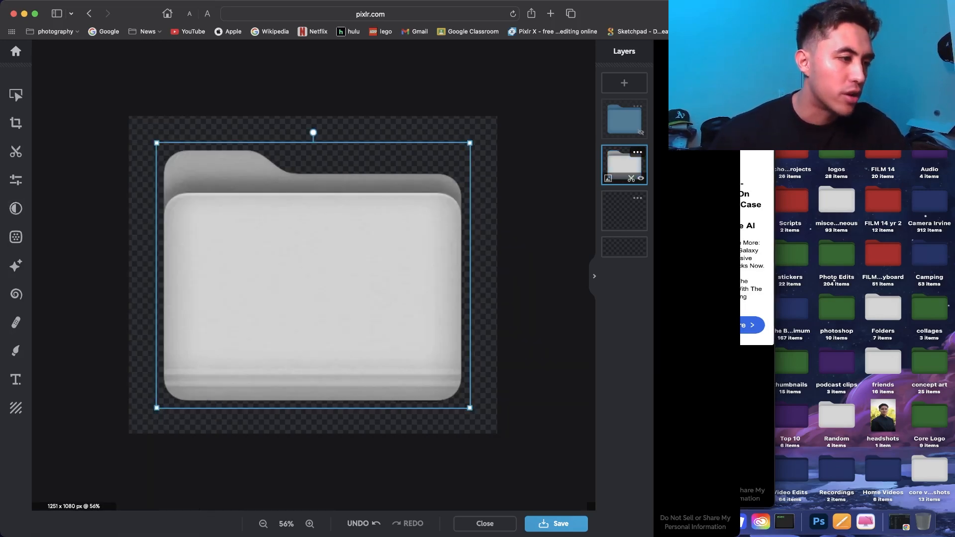
{"action": "left_click", "coordinate": [546, 298]}
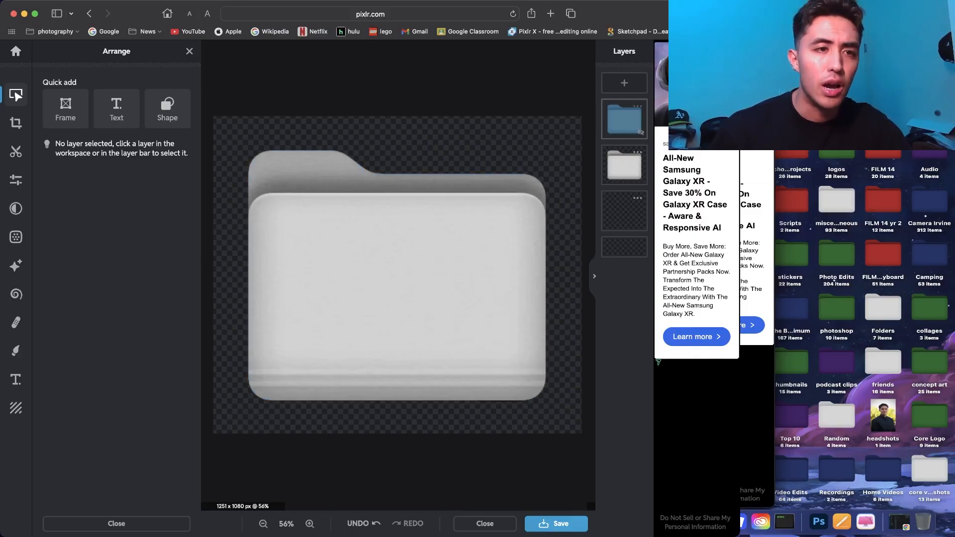
Show the top blue folder layer again, select it, and set the drawing brush color to green (#009D22)
{"action": "left_click", "coordinate": [640, 132]}
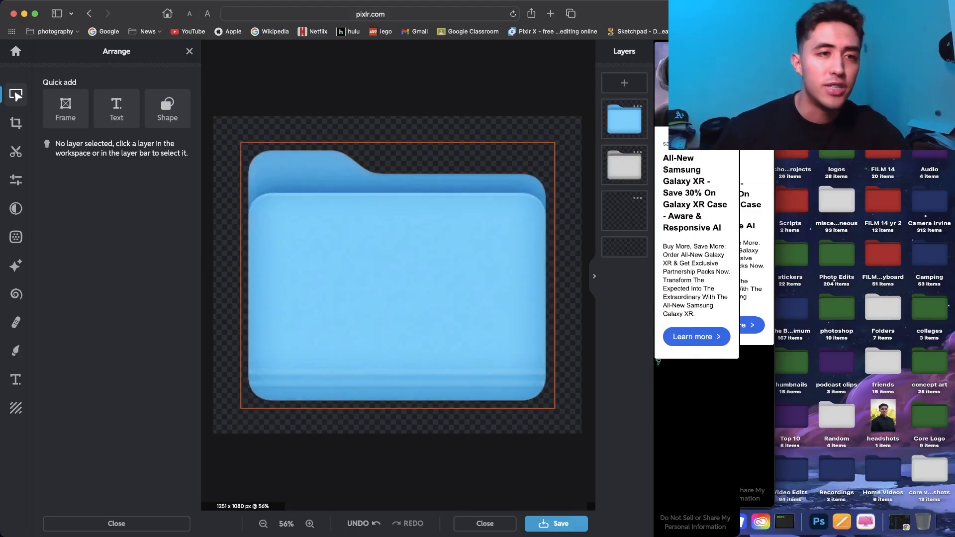
{"action": "left_click", "coordinate": [624, 119]}
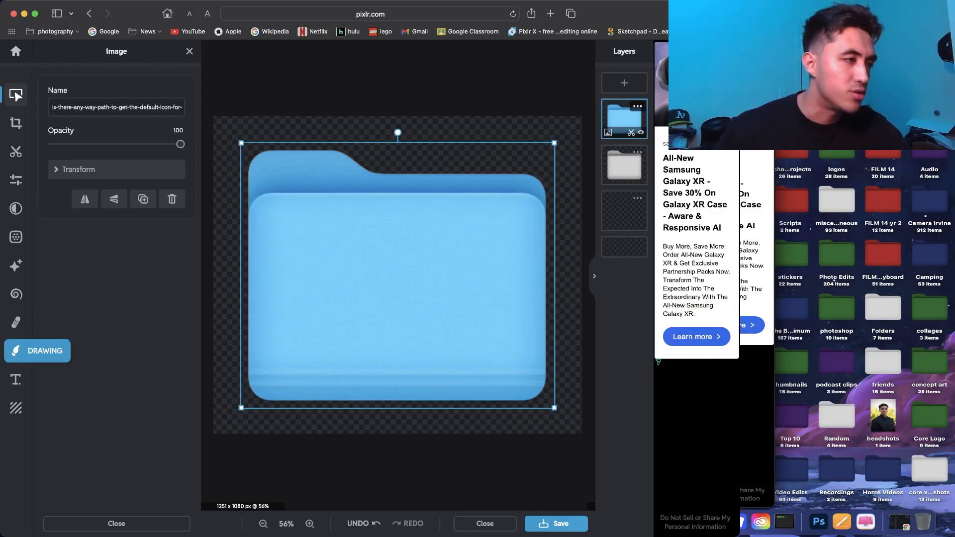
{"action": "left_click", "coordinate": [16, 351]}
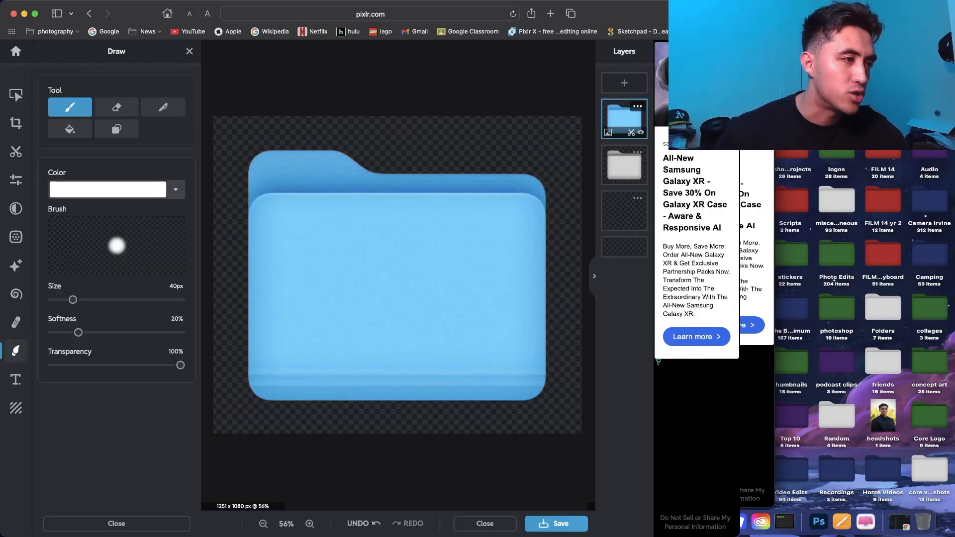
{"action": "left_click", "coordinate": [176, 190]}
{"action": "left_click_drag", "start_coordinate": [191, 249], "coordinate": [256, 249]}
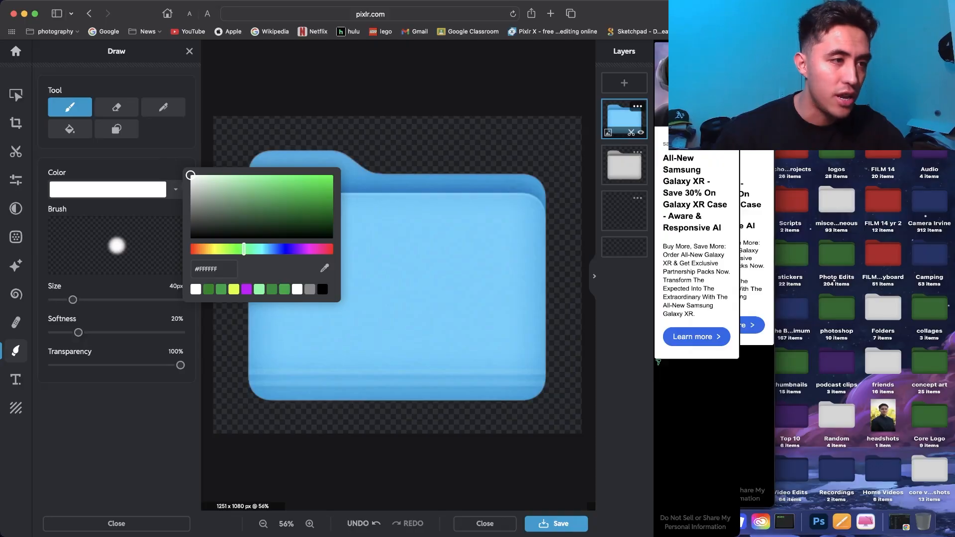
{"action": "left_click_drag", "start_coordinate": [286, 196], "coordinate": [332, 200]}
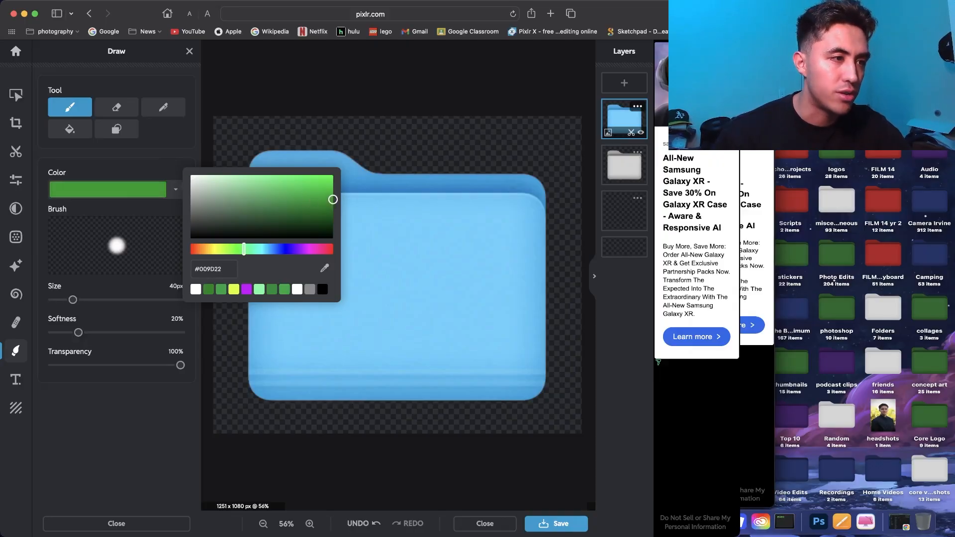
{"action": "left_click", "coordinate": [175, 189]}
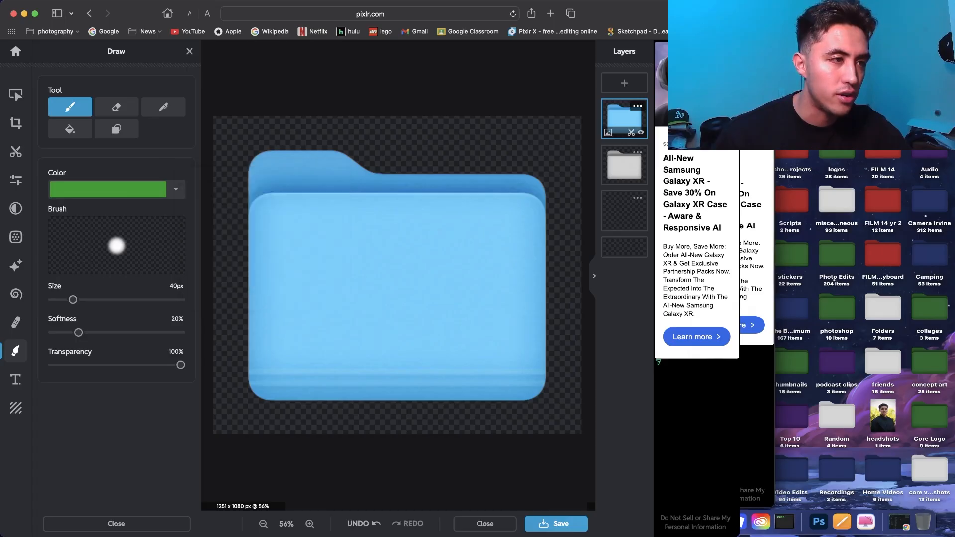
Paint the entire top folder layer solid green with a 550 px brush at 0% softness
{"action": "left_click_drag", "start_coordinate": [73, 300], "coordinate": [145, 299]}
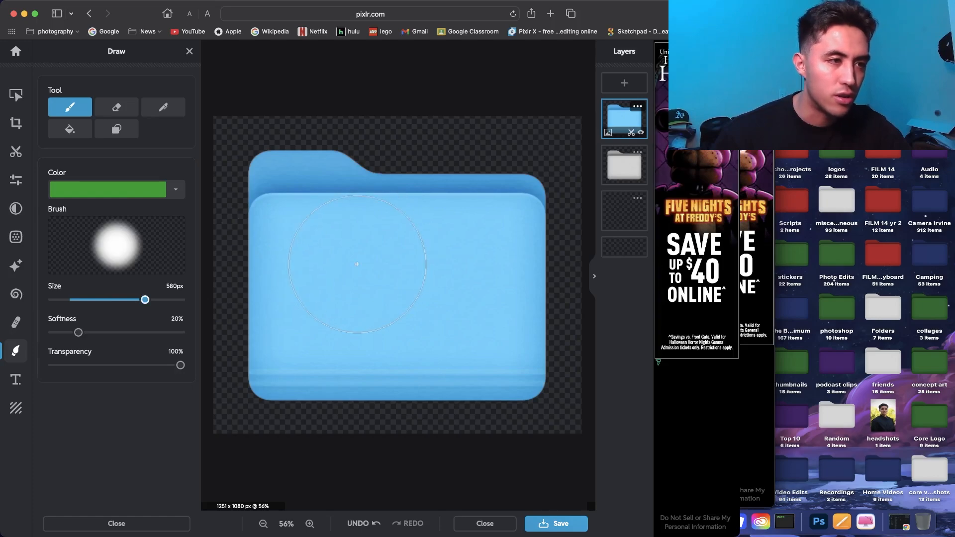
{"action": "left_click_drag", "start_coordinate": [78, 332], "coordinate": [52, 332]}
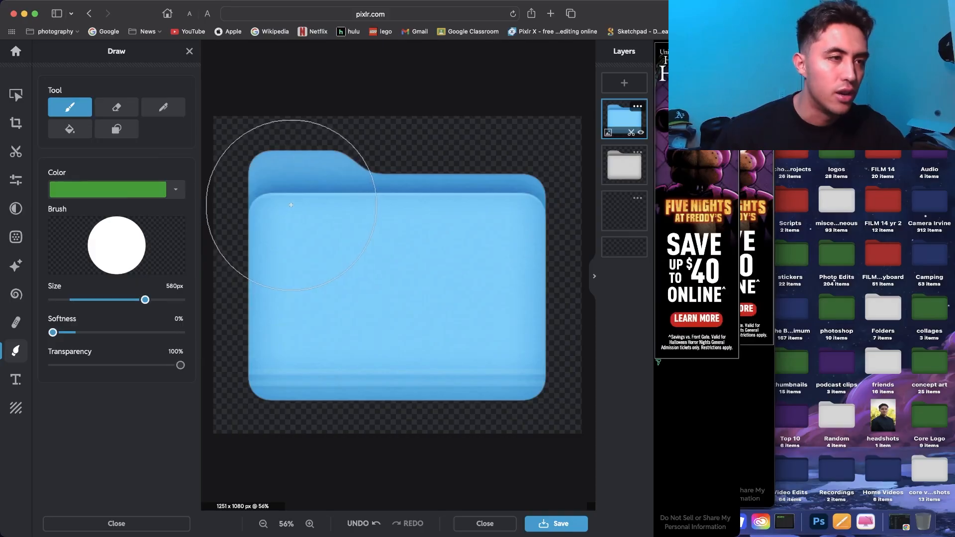
{"action": "left_click_drag", "start_coordinate": [145, 300], "coordinate": [143, 299]}
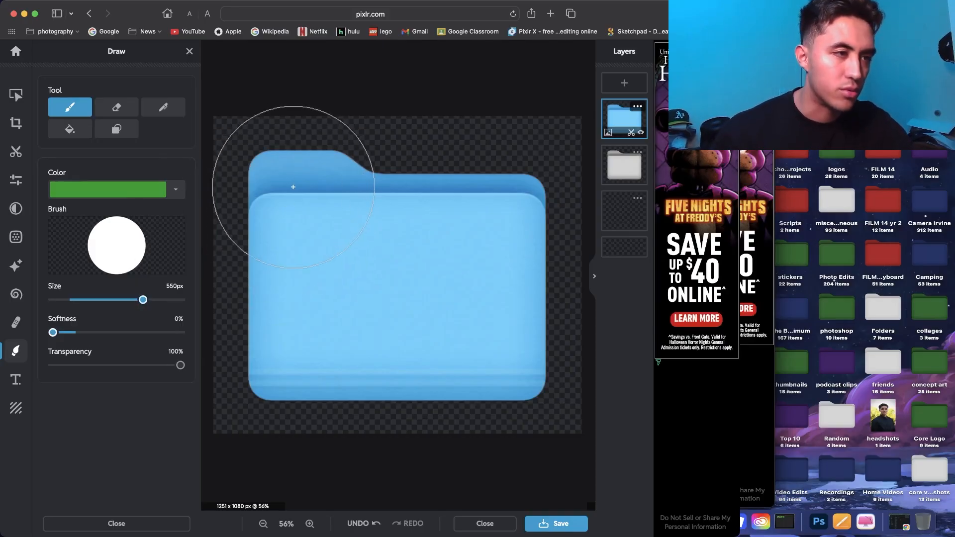
{"action": "mouse_move", "coordinate": [291, 192]}
{"action": "left_mouse_down"}
{"action": "mouse_move", "coordinate": [567, 197]}
{"action": "mouse_move", "coordinate": [304, 254]}
{"action": "mouse_move", "coordinate": [325, 270]}
{"action": "mouse_move", "coordinate": [556, 277]}
{"action": "mouse_move", "coordinate": [243, 340]}
{"action": "mouse_move", "coordinate": [537, 348]}
{"action": "left_mouse_up"}
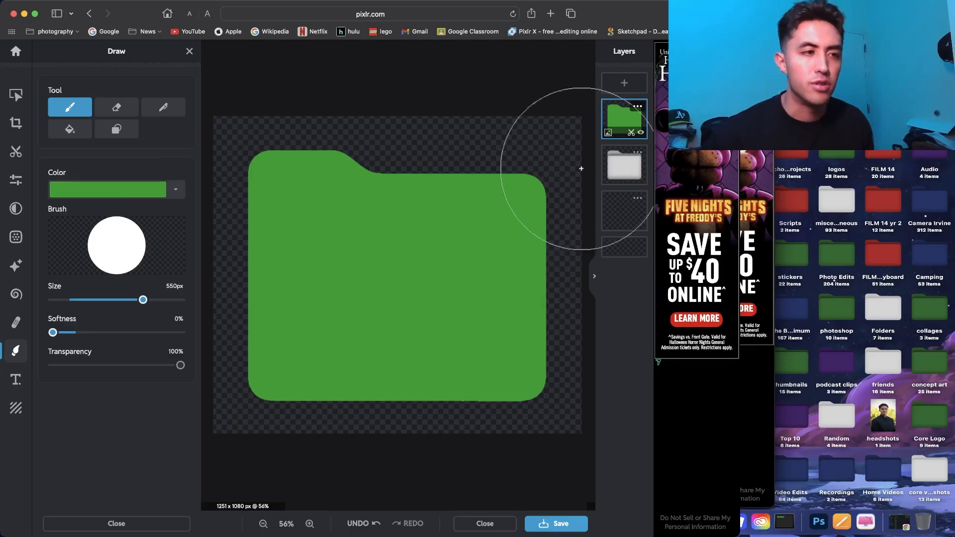
Set the blend mode of the painted top folder layer to Multiply
{"action": "left_click", "coordinate": [637, 106]}
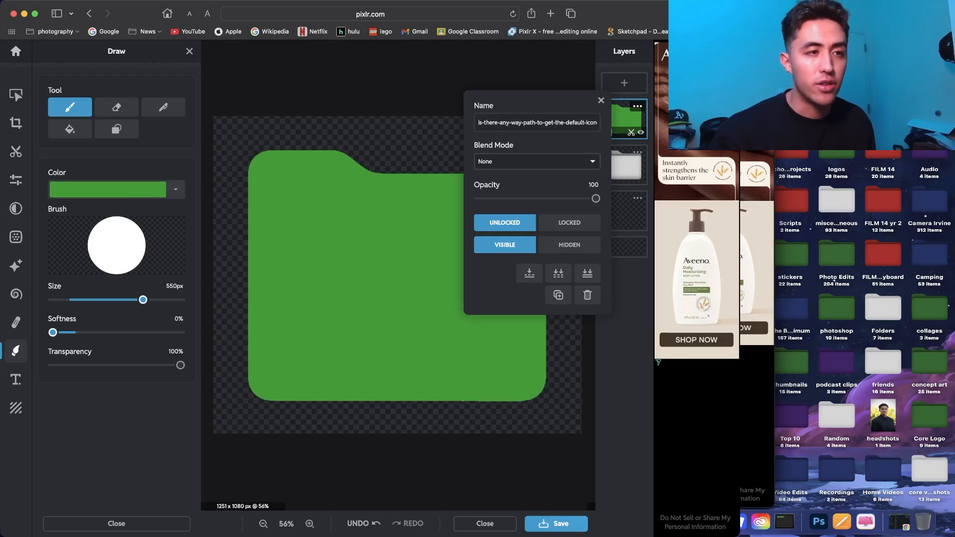
{"action": "left_click", "coordinate": [499, 175]}
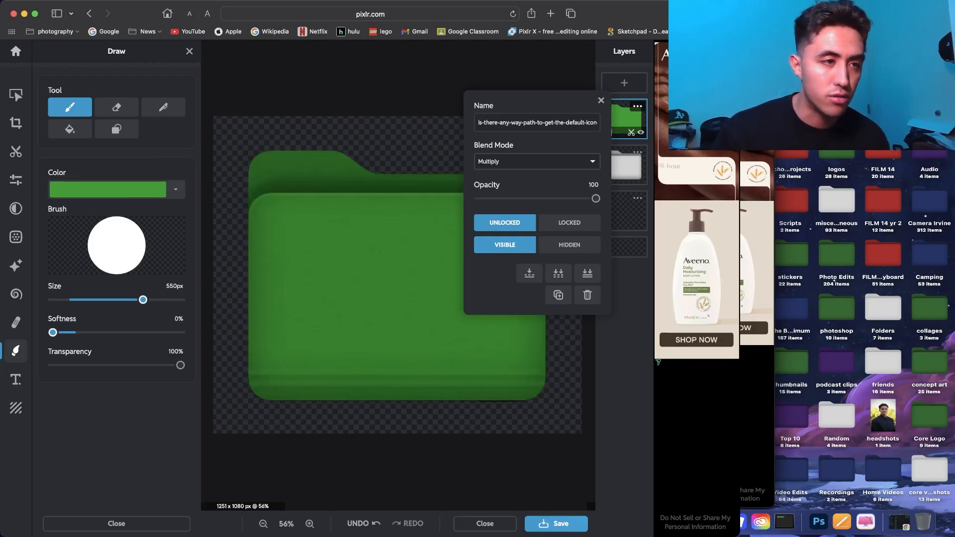
{"action": "left_click", "coordinate": [600, 101]}
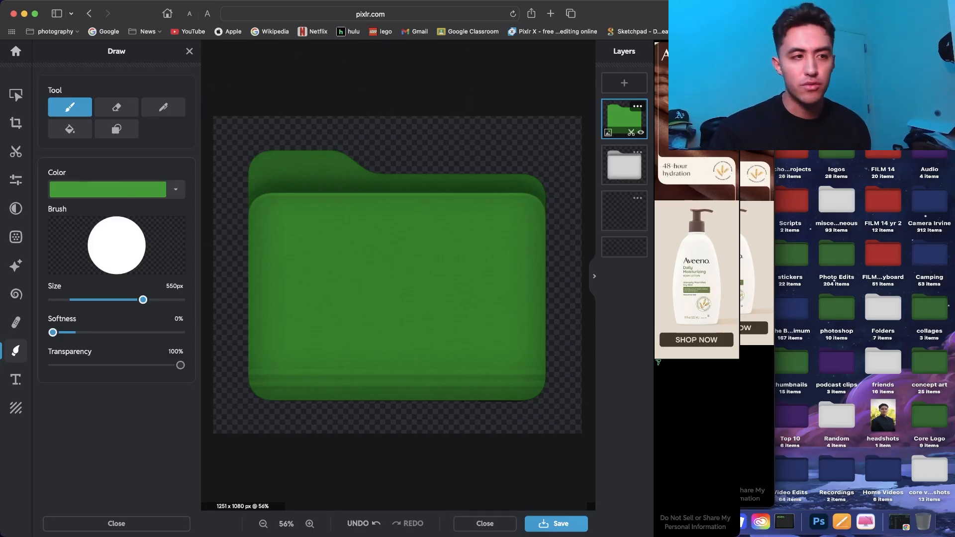
Try repainting the whole top folder layer in light green and in magenta
{"action": "left_click", "coordinate": [175, 189]}
{"action": "mouse_move", "coordinate": [272, 191]}
{"action": "left_mouse_down"}
{"action": "mouse_move", "coordinate": [250, 175]}
{"action": "mouse_move", "coordinate": [557, 179]}
{"action": "mouse_move", "coordinate": [421, 265]}
{"action": "mouse_move", "coordinate": [475, 356]}
{"action": "left_mouse_up"}
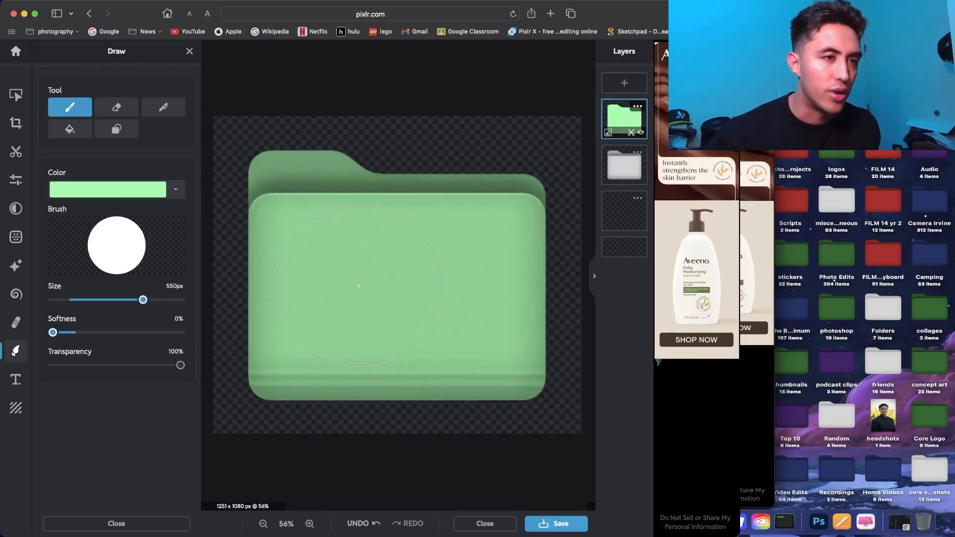
{"action": "left_click", "coordinate": [175, 189]}
{"action": "left_click_drag", "start_coordinate": [242, 249], "coordinate": [310, 249]}
{"action": "mouse_move", "coordinate": [337, 149]}
{"action": "left_mouse_down"}
{"action": "mouse_move", "coordinate": [301, 187]}
{"action": "mouse_move", "coordinate": [290, 242]}
{"action": "mouse_move", "coordinate": [466, 299]}
{"action": "mouse_move", "coordinate": [523, 300]}
{"action": "mouse_move", "coordinate": [402, 388]}
{"action": "mouse_move", "coordinate": [244, 378]}
{"action": "left_mouse_up"}
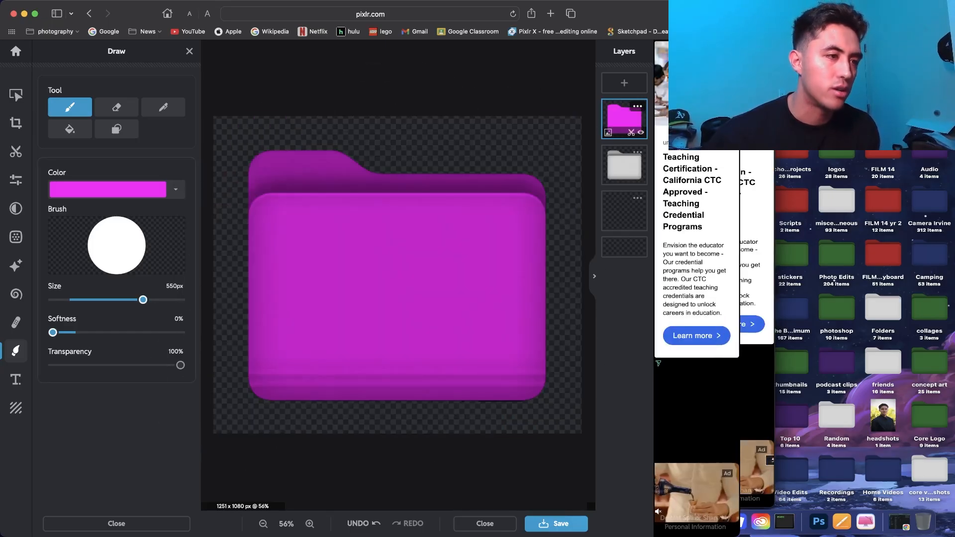
Repaint the whole top folder layer bright yellow with the same brush
{"action": "left_click", "coordinate": [176, 190]}
{"action": "left_click", "coordinate": [213, 249]}
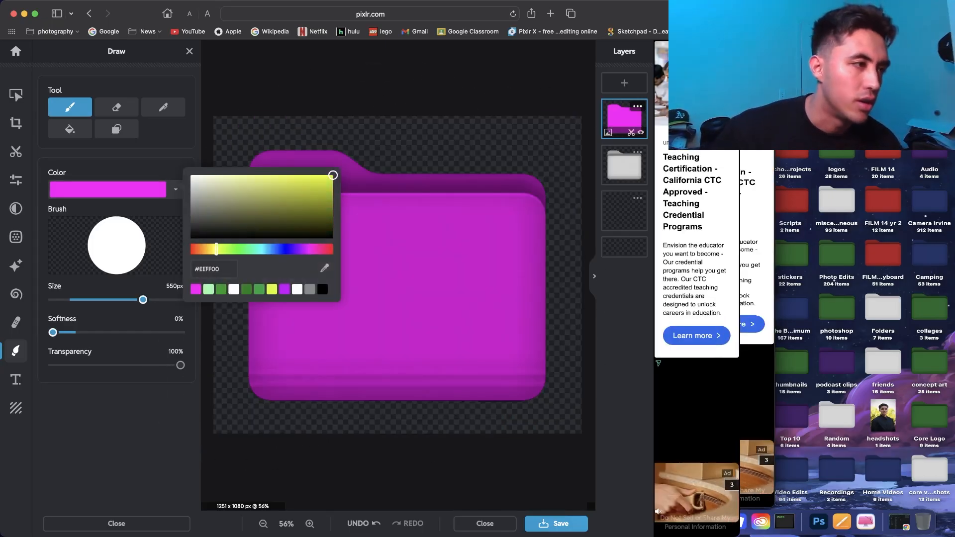
{"action": "mouse_move", "coordinate": [492, 156]}
{"action": "left_mouse_down"}
{"action": "mouse_move", "coordinate": [245, 238]}
{"action": "mouse_move", "coordinate": [618, 373]}
{"action": "mouse_move", "coordinate": [510, 368]}
{"action": "left_mouse_up"}
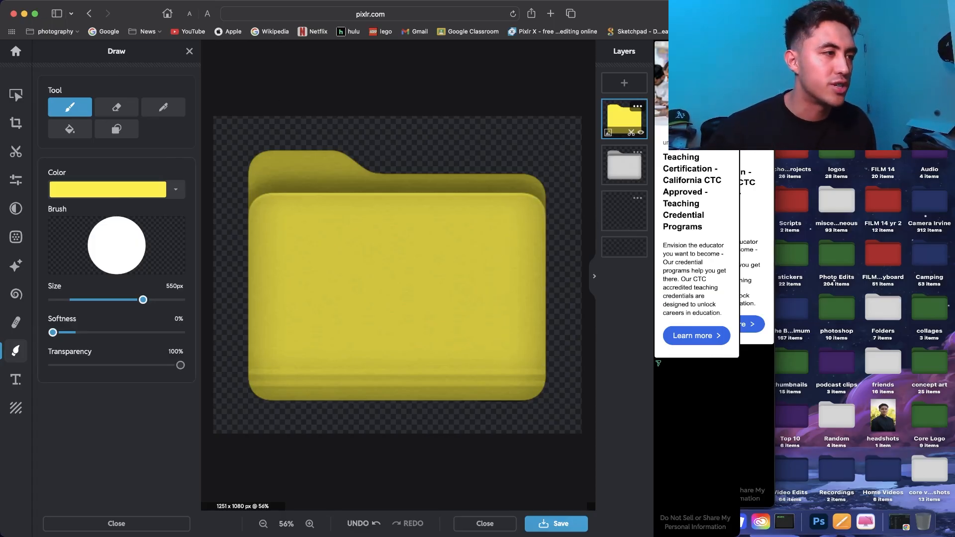
Paint a blue (#0D00FF) band across the lower part of the yellow folder with a 420 px brush at 35% softness
{"action": "left_click", "coordinate": [117, 189]}
{"action": "left_click", "coordinate": [290, 230]}
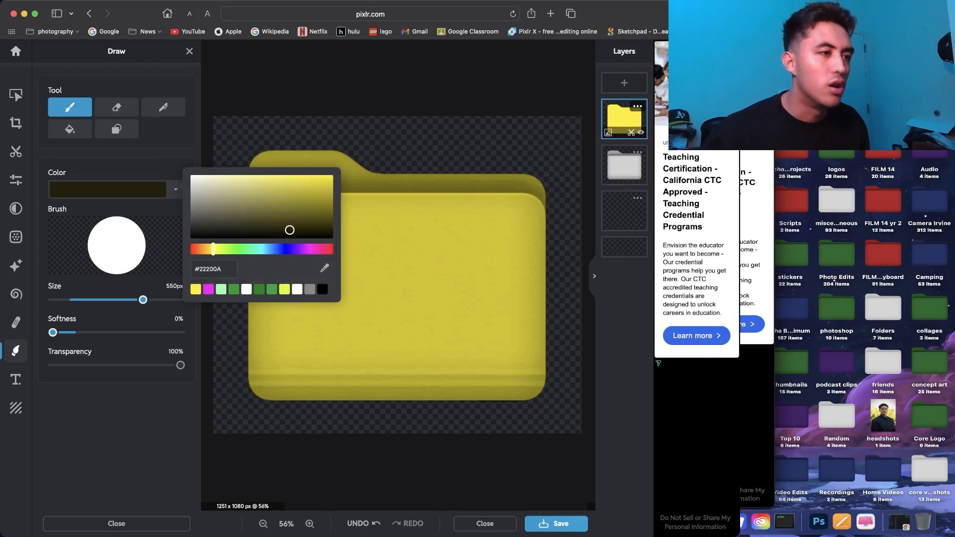
{"action": "left_click", "coordinate": [287, 249]}
{"action": "mouse_move", "coordinate": [290, 230]}
{"action": "left_mouse_down"}
{"action": "mouse_move", "coordinate": [312, 181]}
{"action": "mouse_move", "coordinate": [332, 175]}
{"action": "left_mouse_up"}
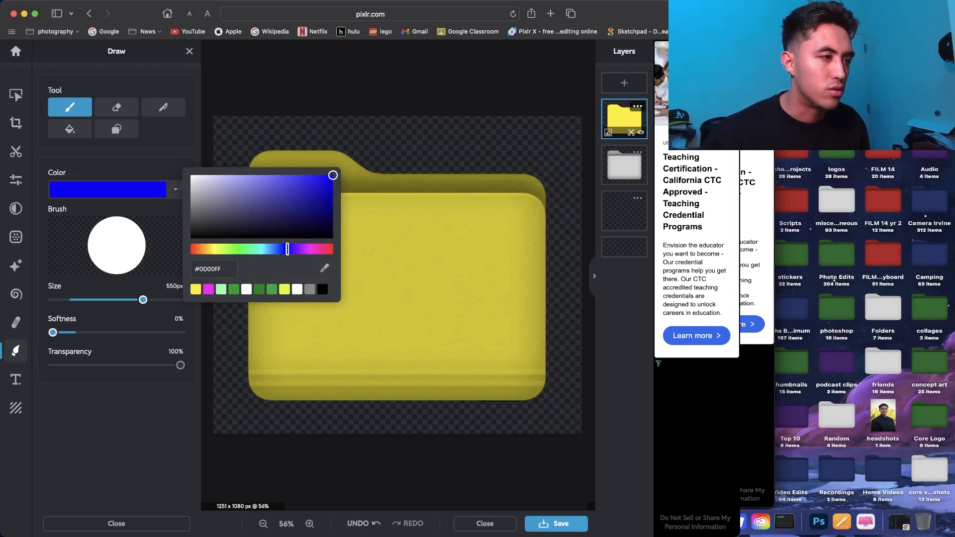
{"action": "left_click_drag", "start_coordinate": [143, 299], "coordinate": [102, 299]}
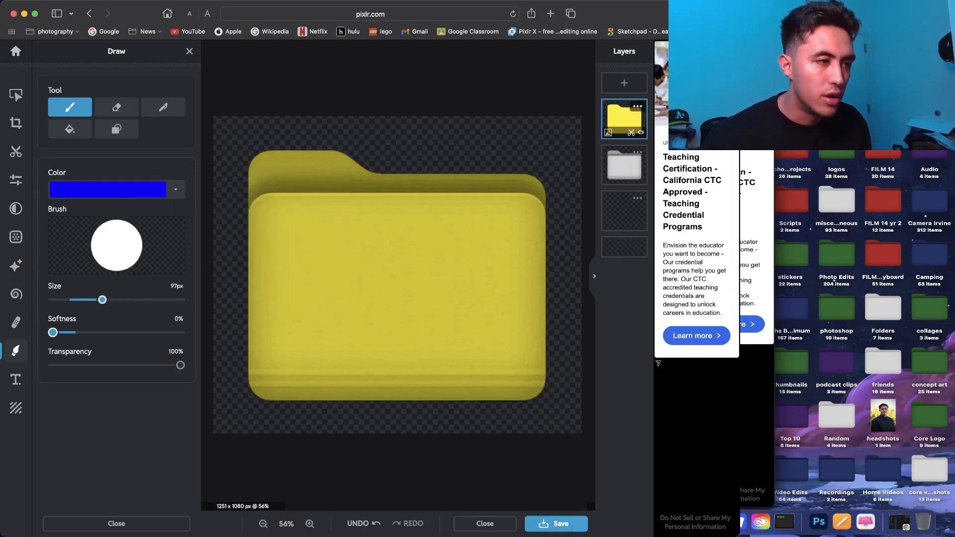
{"action": "left_click_drag", "start_coordinate": [52, 333], "coordinate": [98, 332]}
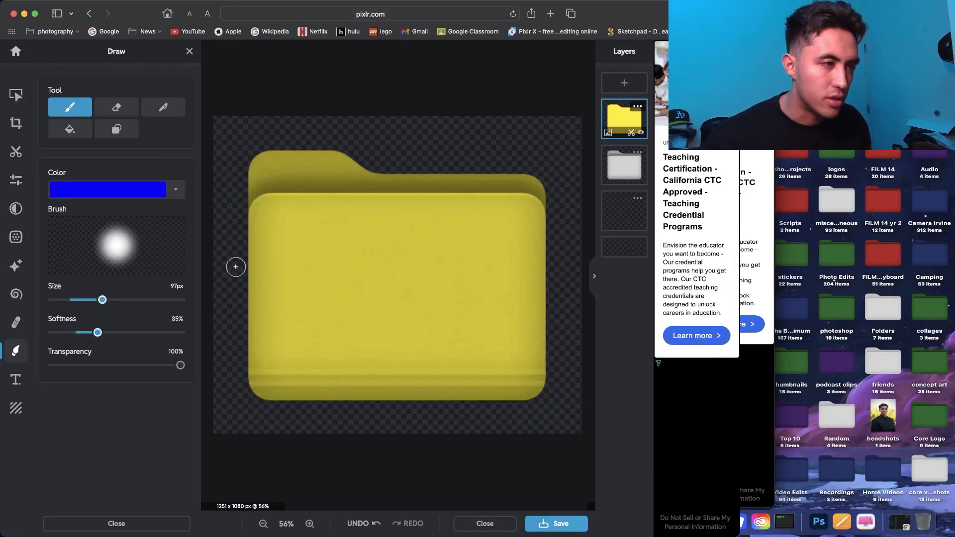
{"action": "left_click_drag", "start_coordinate": [119, 299], "coordinate": [132, 300]}
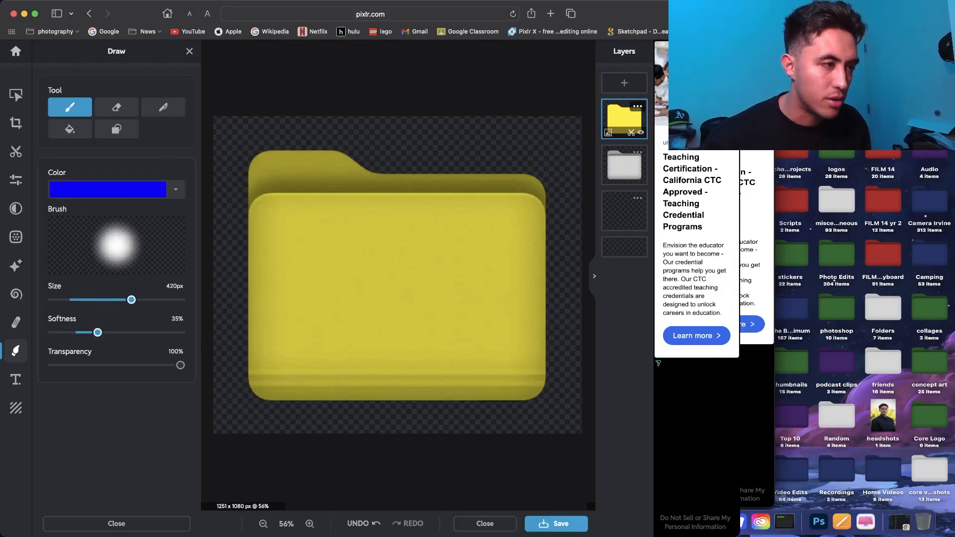
{"action": "mouse_move", "coordinate": [252, 390]}
{"action": "left_mouse_down"}
{"action": "mouse_move", "coordinate": [552, 370]}
{"action": "mouse_move", "coordinate": [527, 378]}
{"action": "mouse_move", "coordinate": [270, 369]}
{"action": "mouse_move", "coordinate": [248, 372]}
{"action": "mouse_move", "coordinate": [572, 380]}
{"action": "left_mouse_up"}
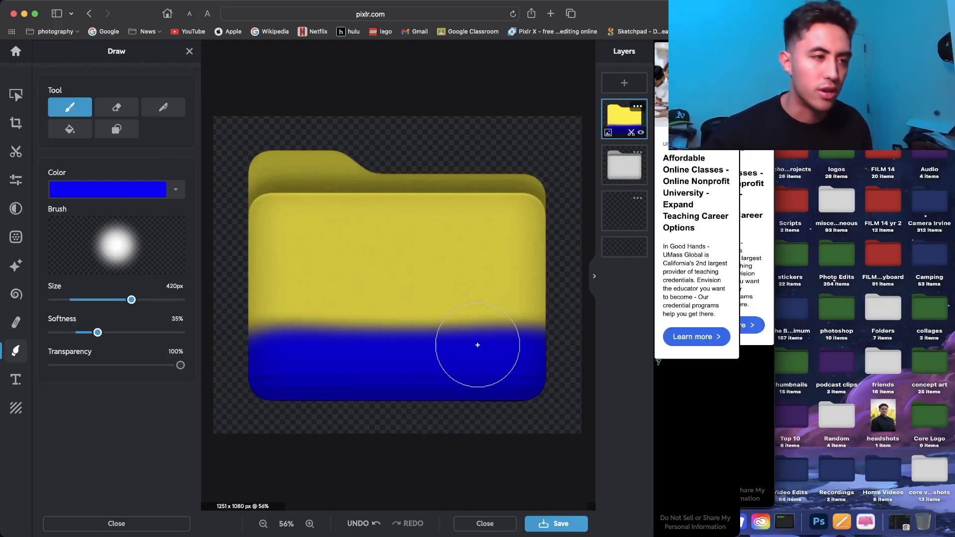
Extend the blue band up to the middle of the yellow folder, and undo all the blue strokes
{"action": "mouse_move", "coordinate": [486, 345]}
{"action": "left_mouse_down"}
{"action": "mouse_move", "coordinate": [209, 356]}
{"action": "mouse_move", "coordinate": [497, 330]}
{"action": "mouse_move", "coordinate": [215, 338]}
{"action": "left_mouse_up"}
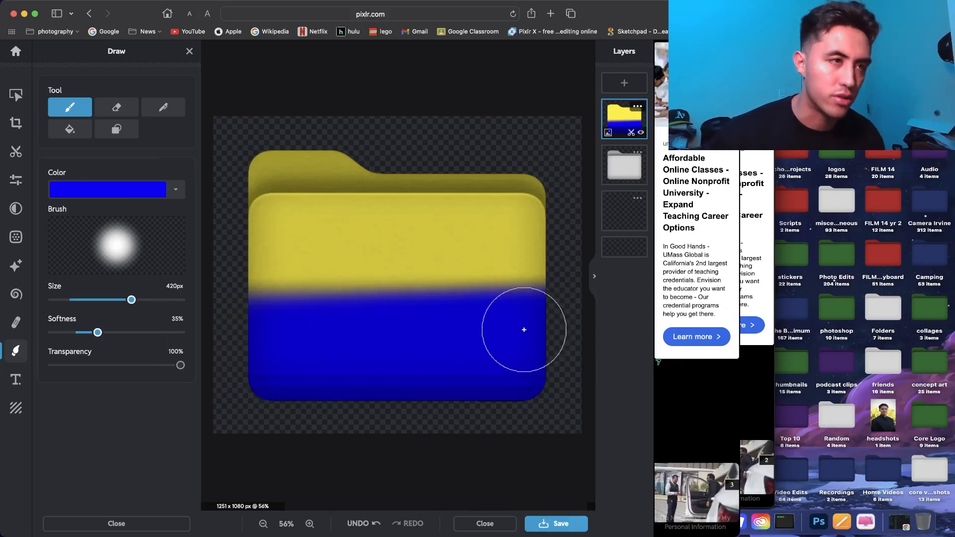
{"action": "key", "text": "super+z"}
{"action": "key", "text": "super+z"}
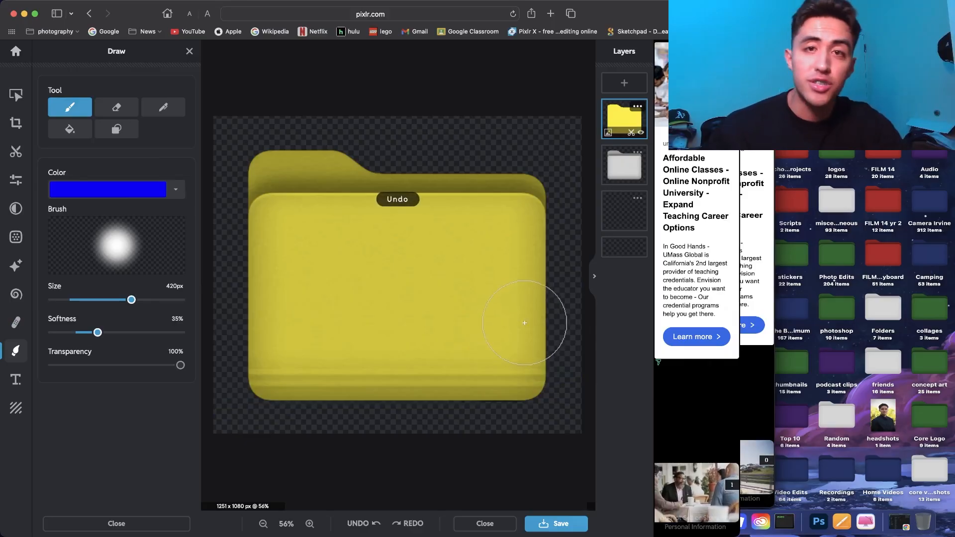
Try drawing a blue smiley face on the yellow folder with a 48 px brush, and undo its strokes
{"action": "left_click_drag", "start_coordinate": [131, 299], "coordinate": [76, 299]}
{"action": "mouse_move", "coordinate": [334, 258]}
{"action": "left_mouse_down"}
{"action": "mouse_move", "coordinate": [335, 266]}
{"action": "mouse_move", "coordinate": [442, 282]}
{"action": "left_mouse_up"}
{"action": "left_click", "coordinate": [400, 260]}
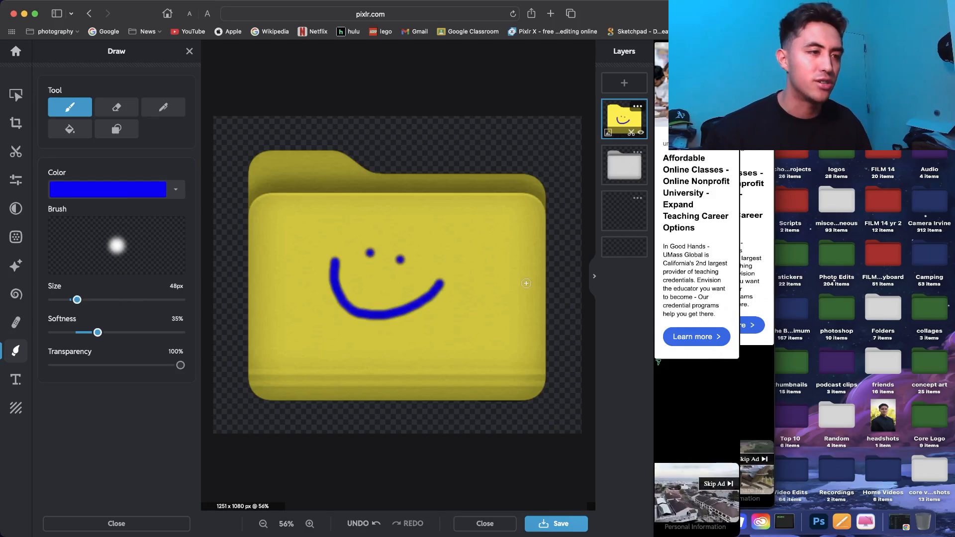
{"action": "key", "text": "super+z"}
{"action": "key", "text": "super+z"}
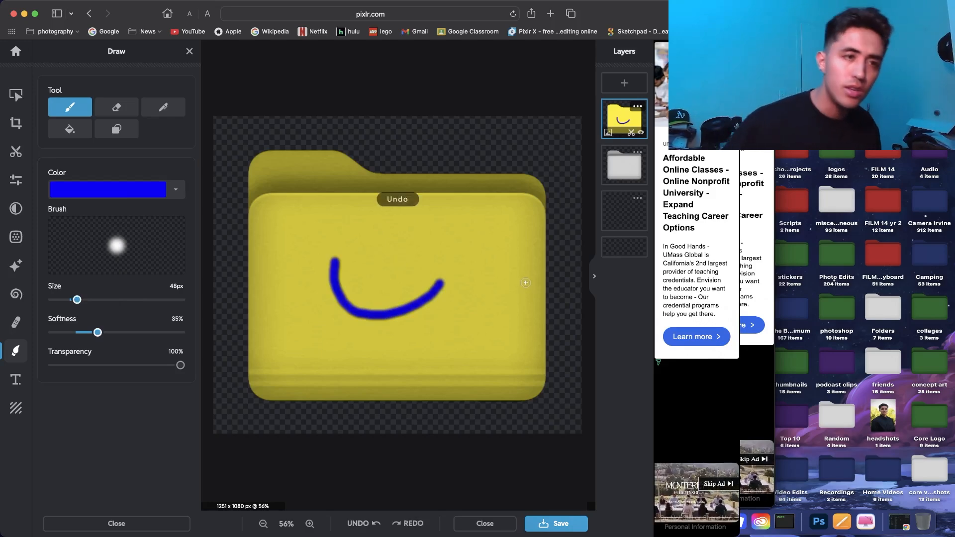
{"action": "key", "text": "super+z"}
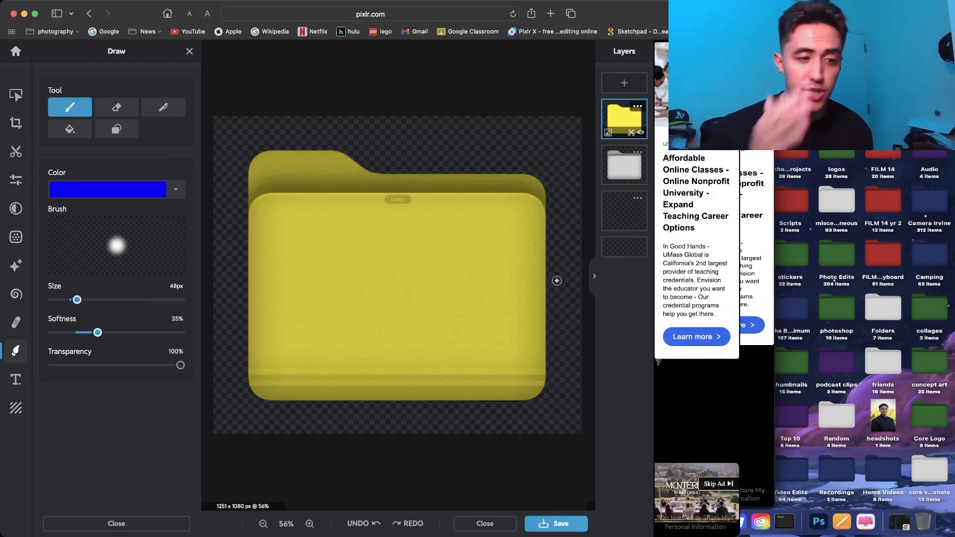
Save the yellow folder image as a transparent PNG named 0
{"action": "left_click", "coordinate": [556, 523]}
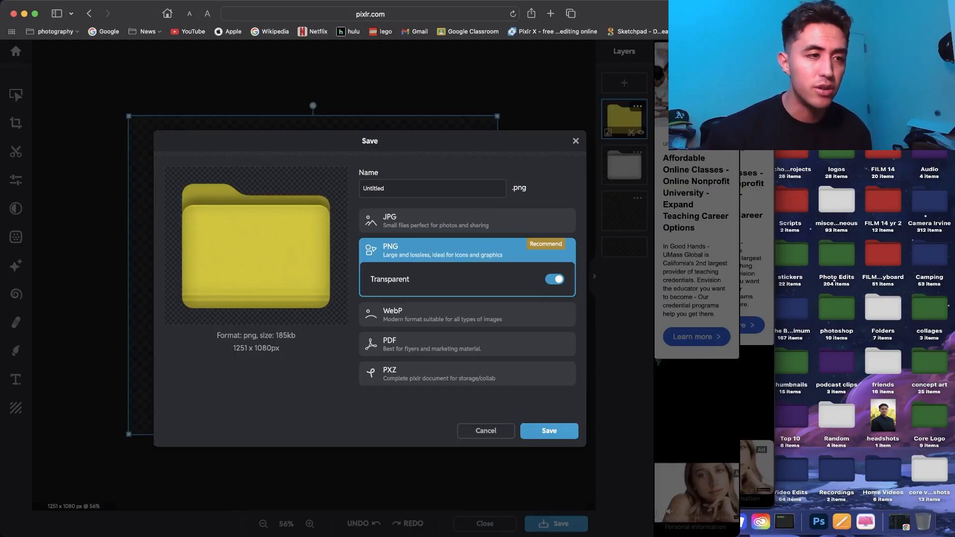
{"action": "double_click", "coordinate": [373, 188]}
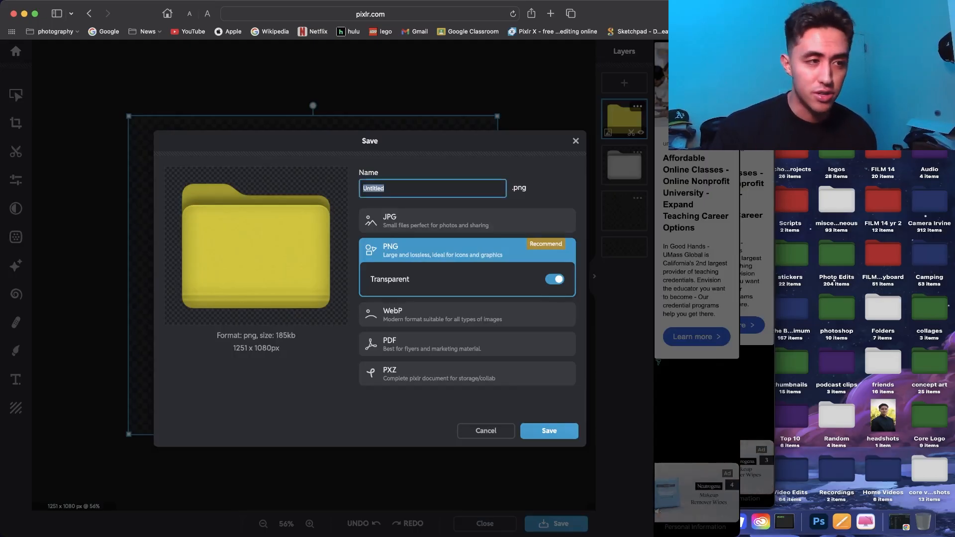
{"action": "key", "text": "BackSpace"}
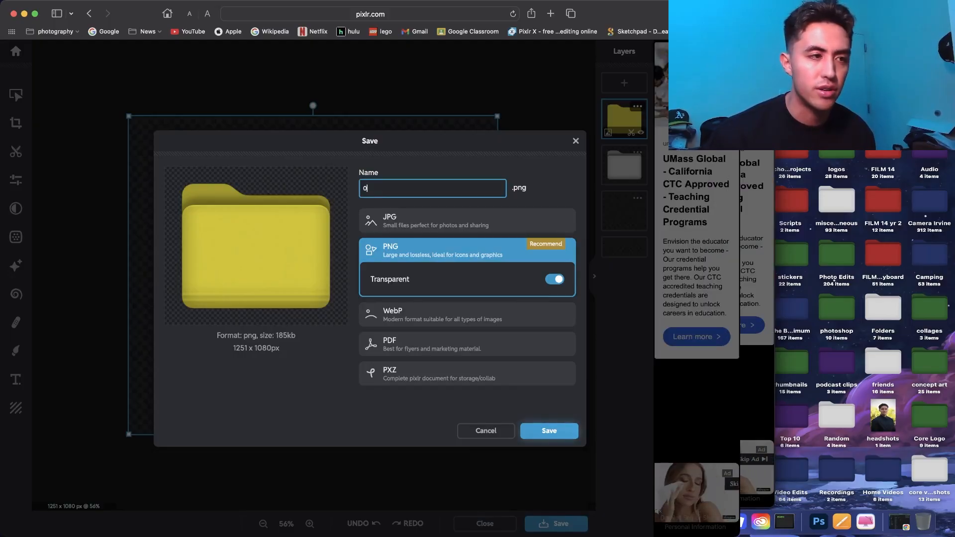
{"action": "key", "text": "Return"}
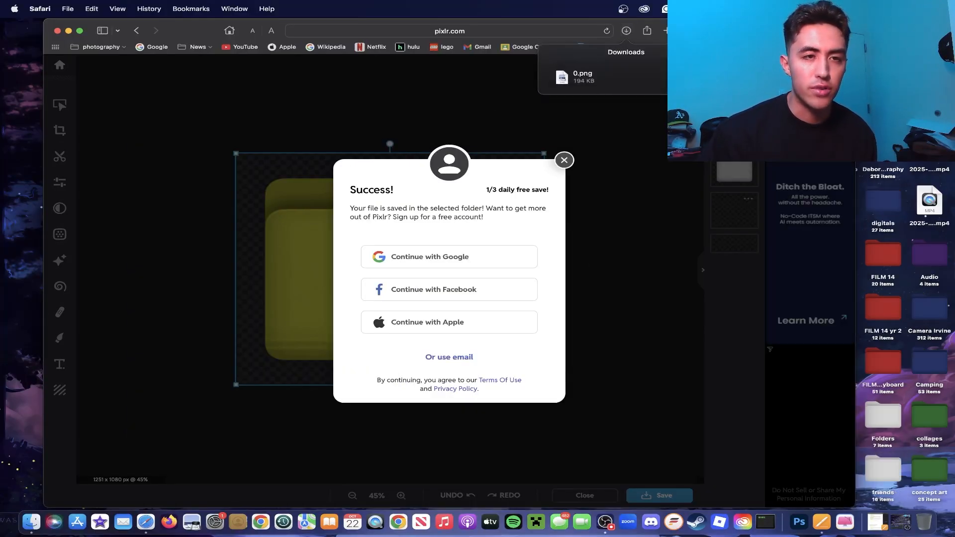
Move the browser window aside and create a new desktop folder named method 2
{"action": "left_click_drag", "start_coordinate": [802, 27], "coordinate": [510, 23]}
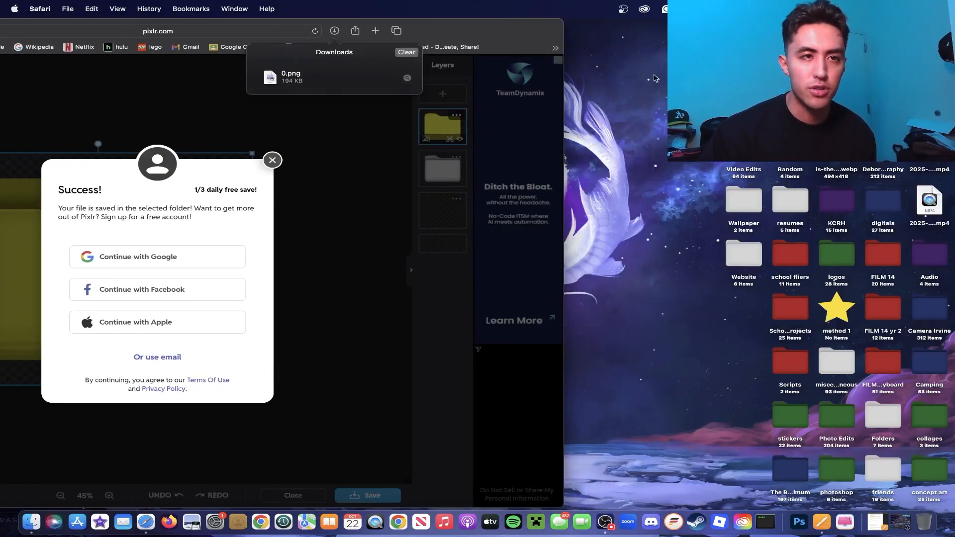
{"action": "left_click", "coordinate": [659, 83]}
{"action": "left_click", "coordinate": [841, 297]}
{"action": "right_click", "coordinate": [843, 299]}
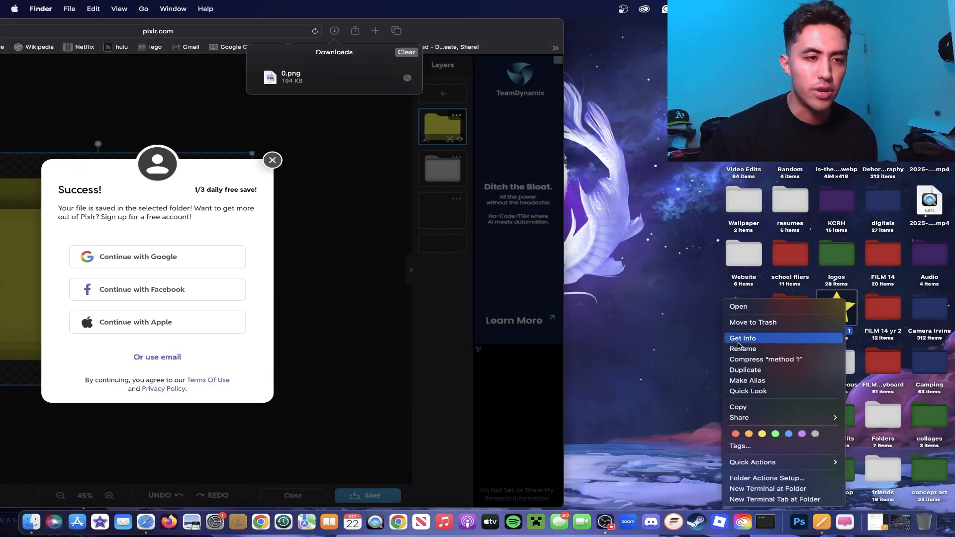
{"action": "left_click", "coordinate": [657, 340]}
{"action": "right_click", "coordinate": [739, 347]}
{"action": "left_click", "coordinate": [758, 350]}
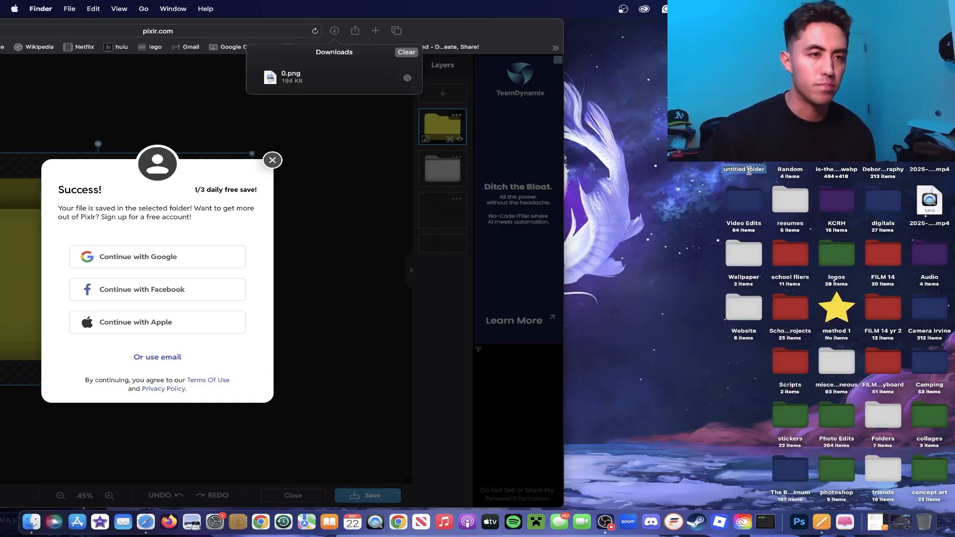
{"action": "type", "text": "method"}
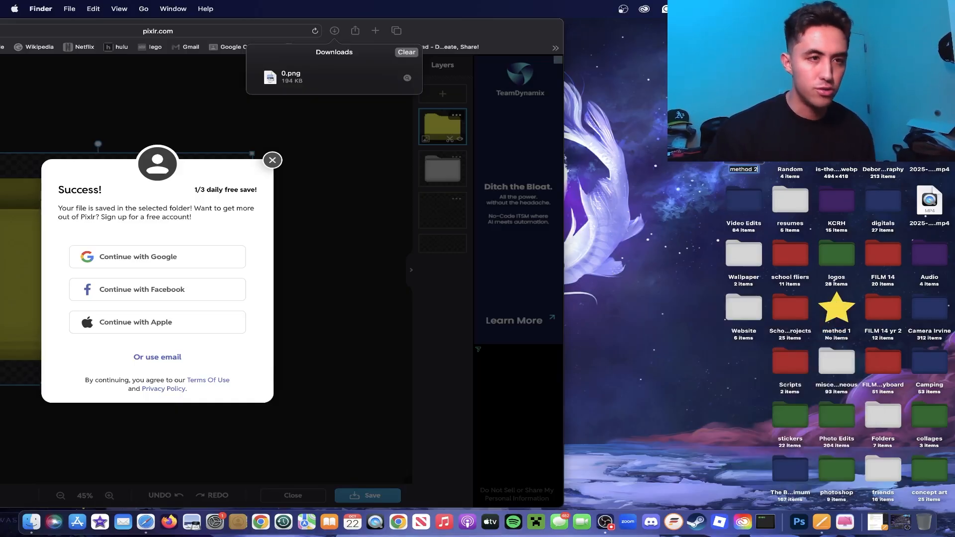
{"action": "type", "text": " 2"}
{"action": "key", "text": "Return"}
Open the info of the method 2 folder and paste the yellow folder image as its icon
{"action": "right_click", "coordinate": [844, 367]}
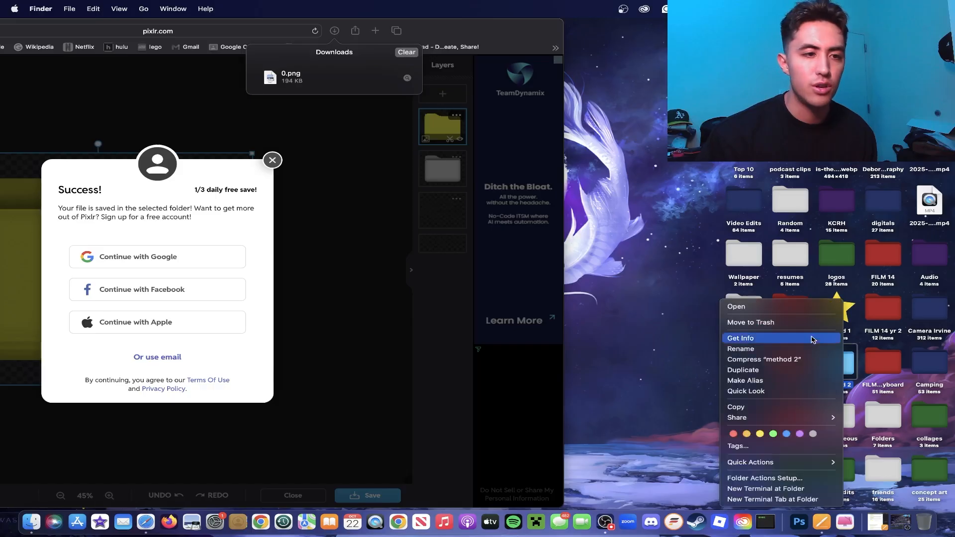
{"action": "left_click", "coordinate": [812, 343]}
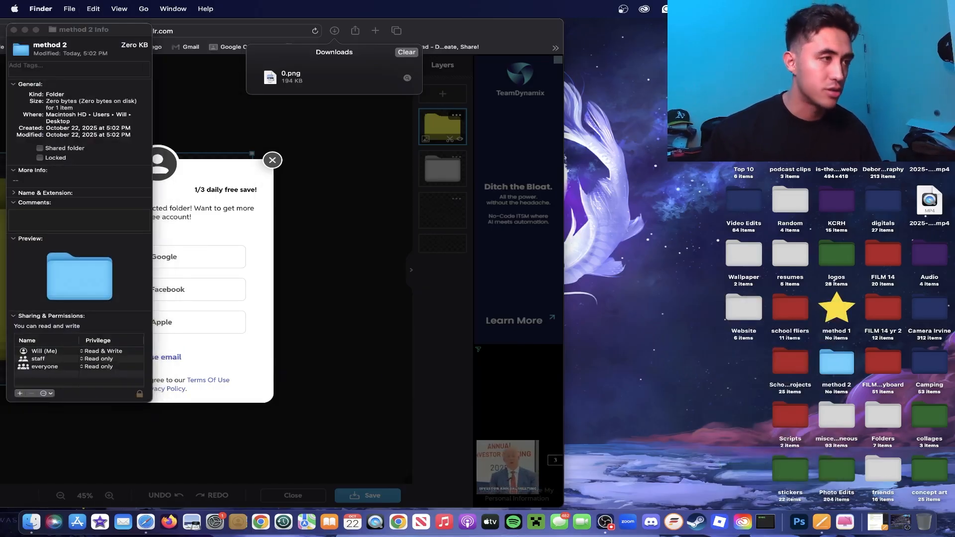
{"action": "left_click", "coordinate": [22, 56]}
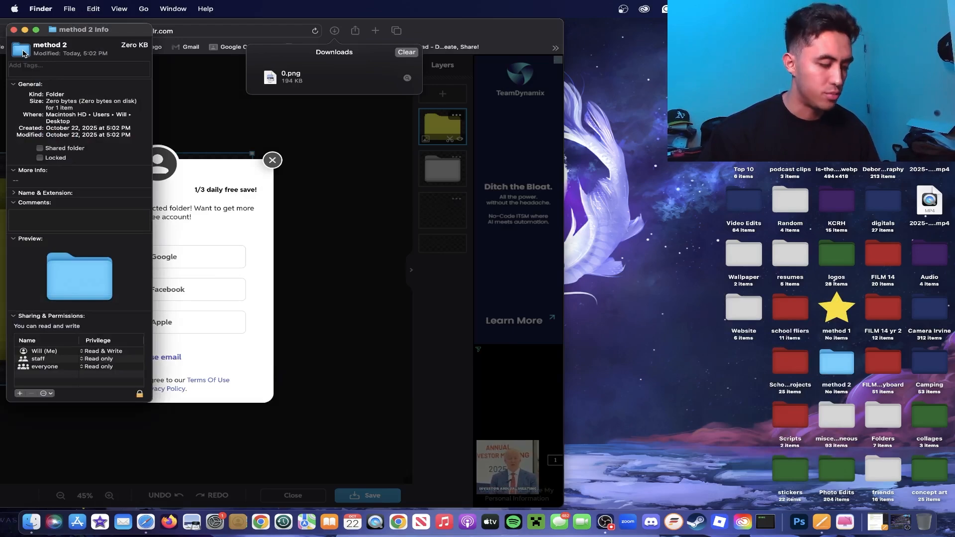
{"action": "key", "text": "super+v"}
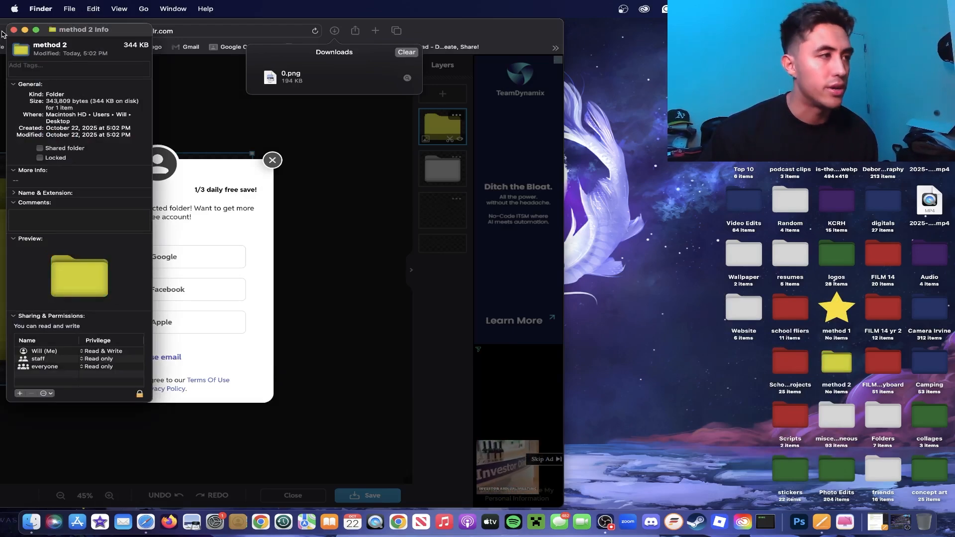
{"action": "left_click", "coordinate": [13, 29]}
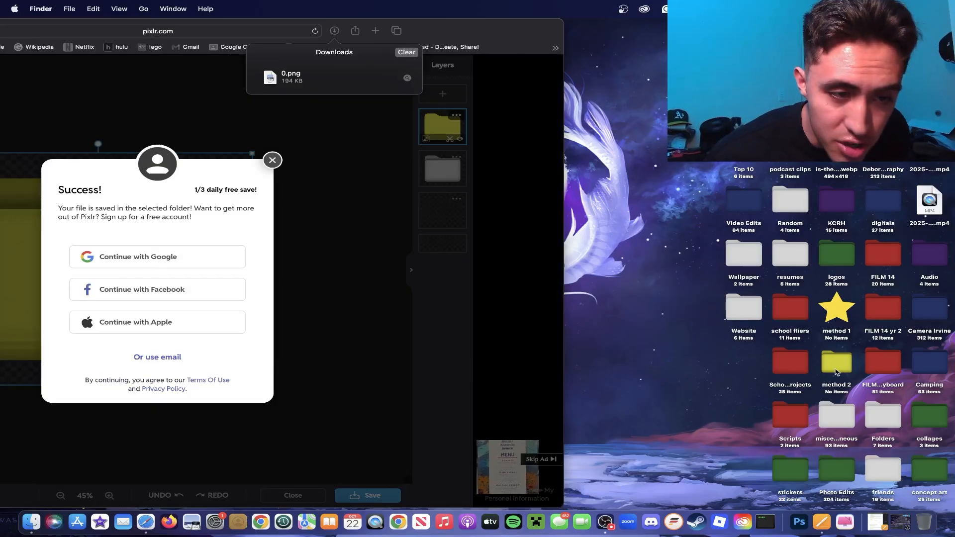
Close the save success message in Pixlr and move the browser window back over the desktop
{"action": "left_click", "coordinate": [274, 160]}
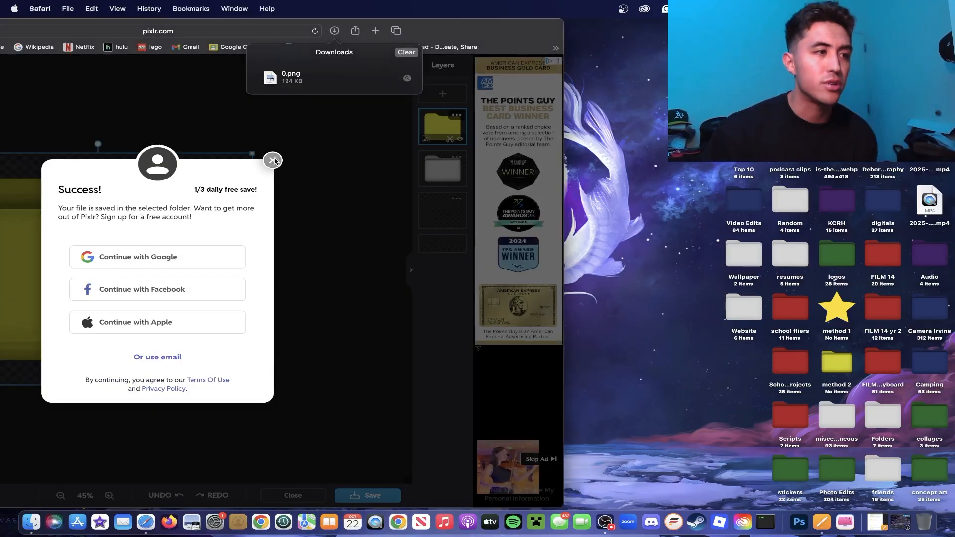
{"action": "left_click", "coordinate": [274, 161]}
{"action": "left_click_drag", "start_coordinate": [481, 22], "coordinate": [784, 22]}
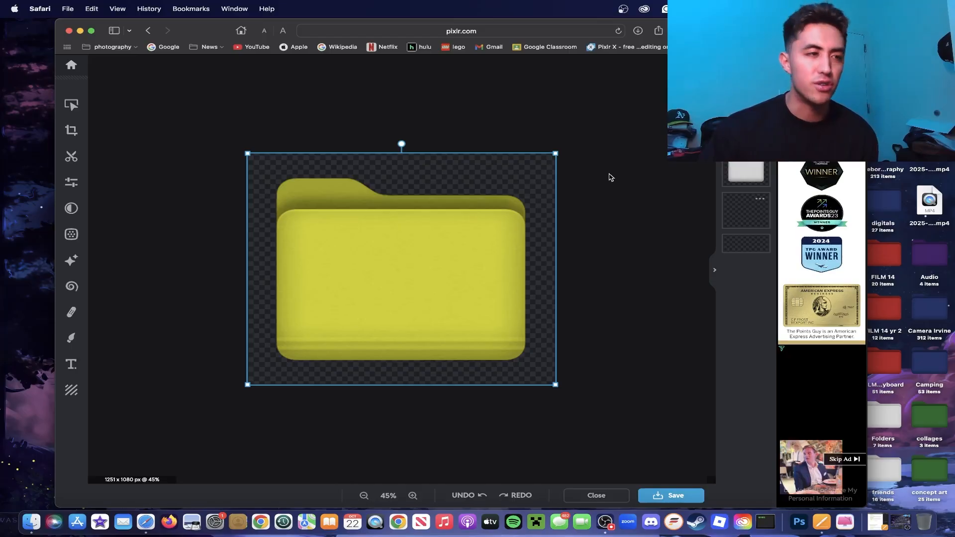
Enlarge the folder layer from its opposite corners to fill more of the canvas
{"action": "left_click_drag", "start_coordinate": [556, 151], "coordinate": [587, 132]}
{"action": "key", "text": "super+z"}
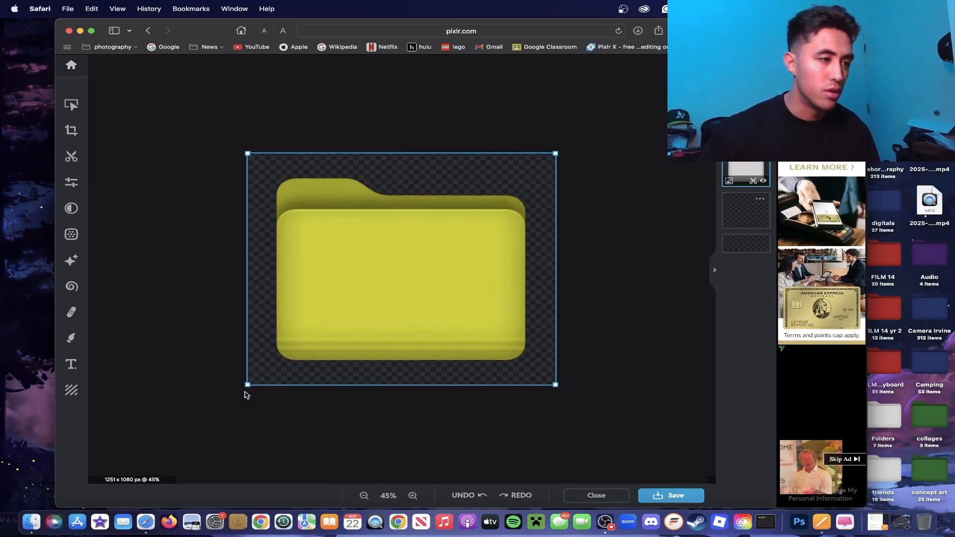
{"action": "left_click_drag", "start_coordinate": [247, 390], "coordinate": [225, 401]}
{"action": "left_click_drag", "start_coordinate": [556, 154], "coordinate": [581, 134]}
{"action": "left_click", "coordinate": [511, 196]}
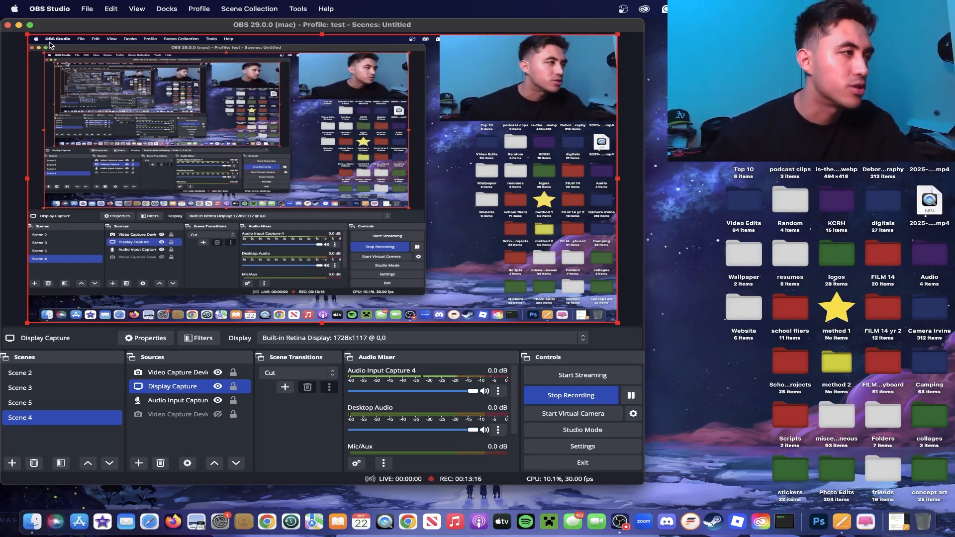
Minimize OBS, switch to Photoshop, and place the default folder image from the desktop into the Untitled-1 document
{"action": "left_click", "coordinate": [18, 26]}
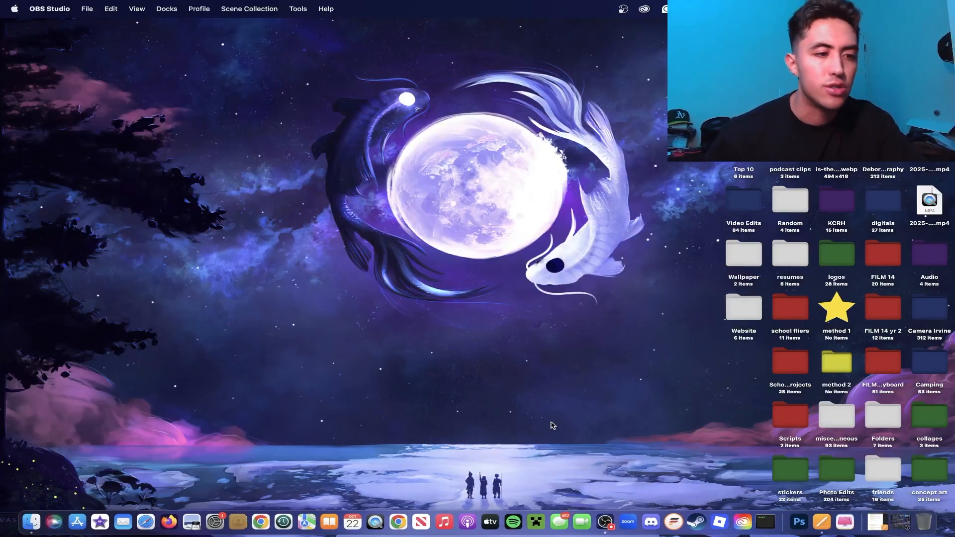
{"action": "left_click", "coordinate": [795, 526]}
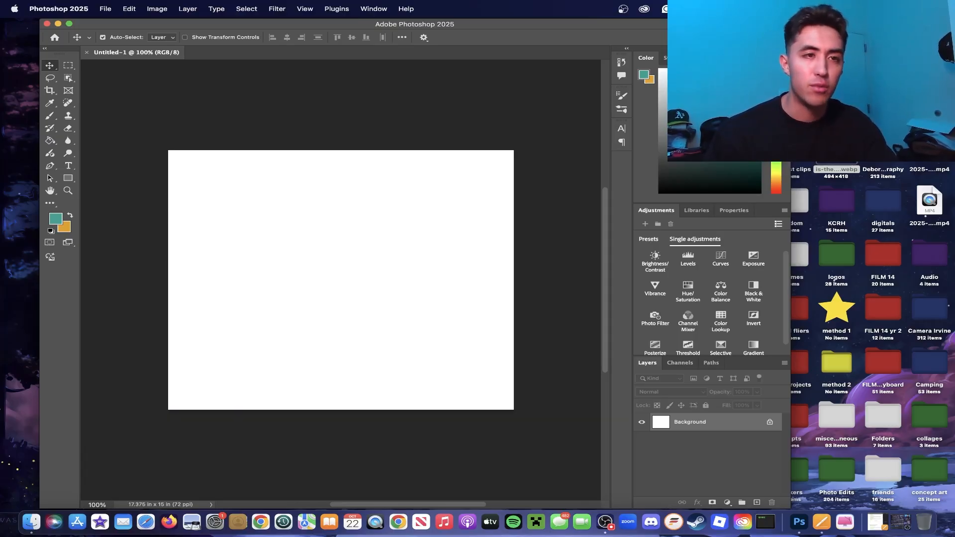
{"action": "left_click_drag", "start_coordinate": [839, 150], "coordinate": [408, 268]}
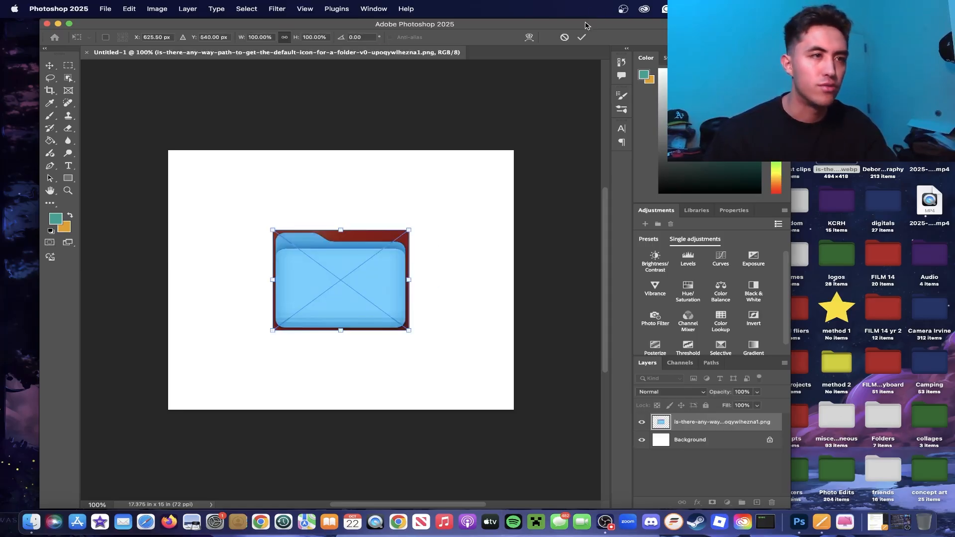
Scale the placed folder image up to about 16.1 by 13.6 in and center it on the white canvas
{"action": "left_click_drag", "start_coordinate": [585, 24], "coordinate": [668, 24]}
{"action": "left_click_drag", "start_coordinate": [493, 231], "coordinate": [527, 204]}
{"action": "left_click_drag", "start_coordinate": [527, 205], "coordinate": [580, 164]}
{"action": "left_click_drag", "start_coordinate": [523, 223], "coordinate": [497, 243]}
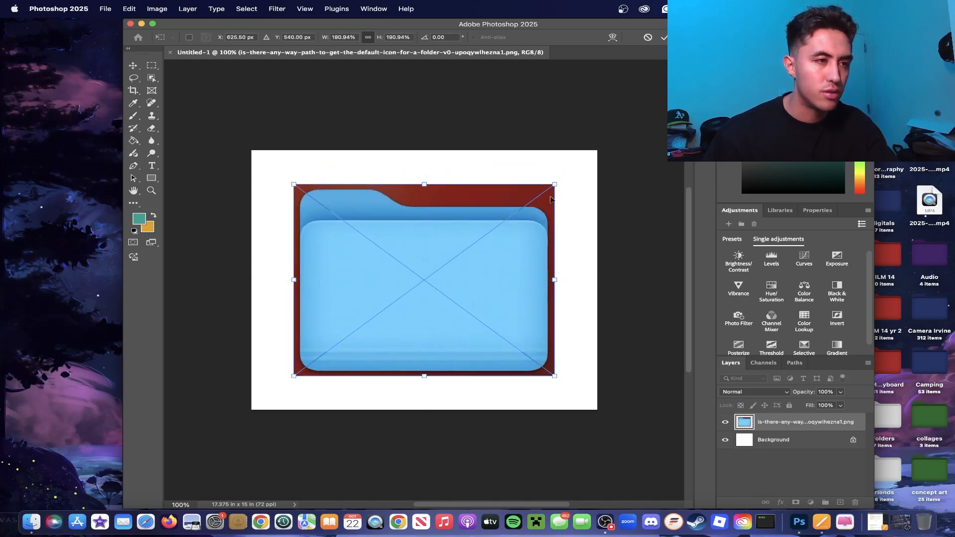
{"action": "left_click_drag", "start_coordinate": [557, 183], "coordinate": [565, 177]}
{"action": "left_click_drag", "start_coordinate": [492, 251], "coordinate": [487, 254]}
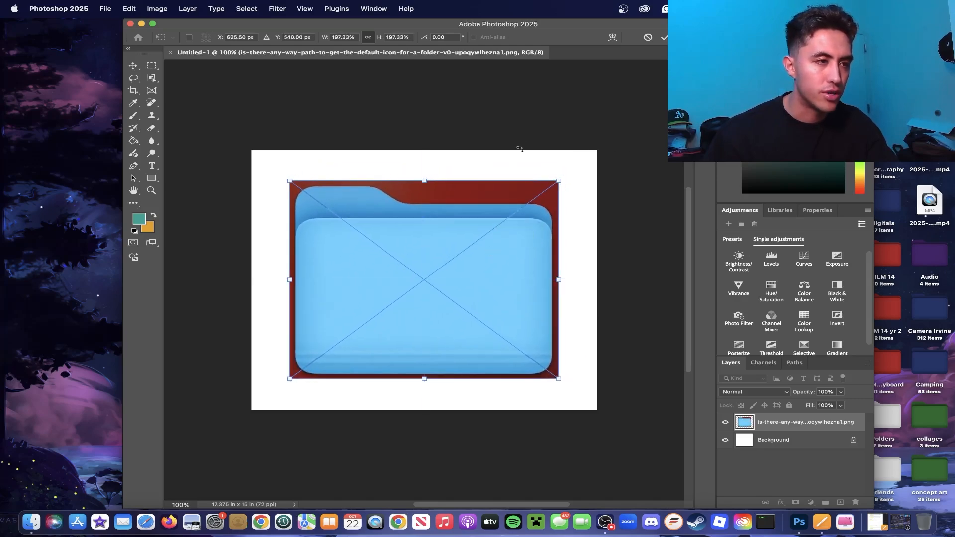
{"action": "left_click_drag", "start_coordinate": [557, 183], "coordinate": [604, 146]}
{"action": "key", "text": "Return"}
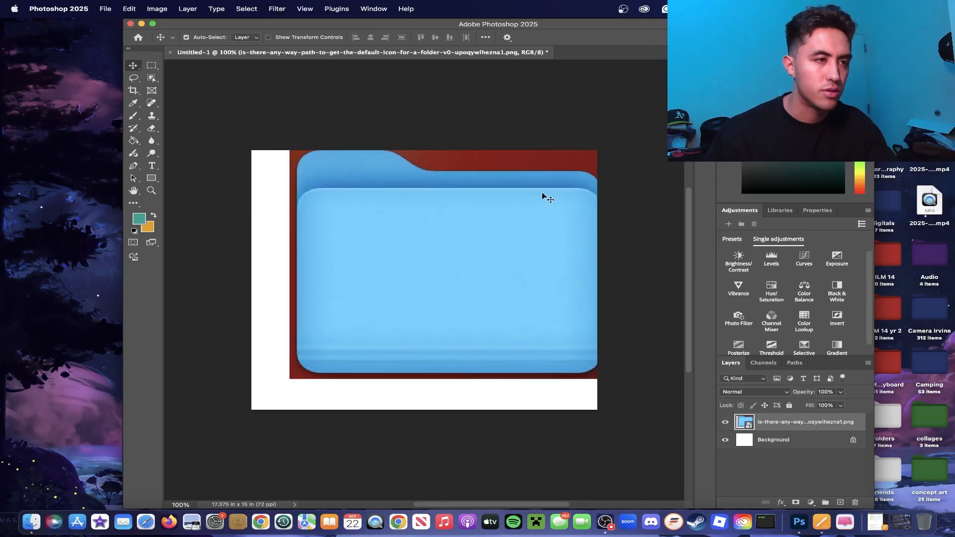
{"action": "left_click_drag", "start_coordinate": [541, 193], "coordinate": [517, 217]}
Activate the Magic Wand tool and rasterize the placed folder image layer
{"action": "key", "text": "w"}
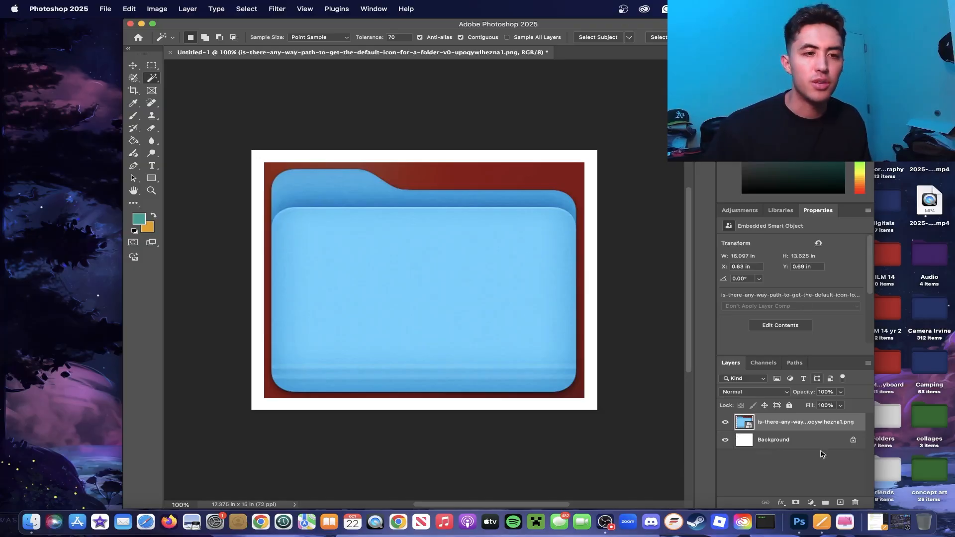
{"action": "right_click", "coordinate": [809, 426]}
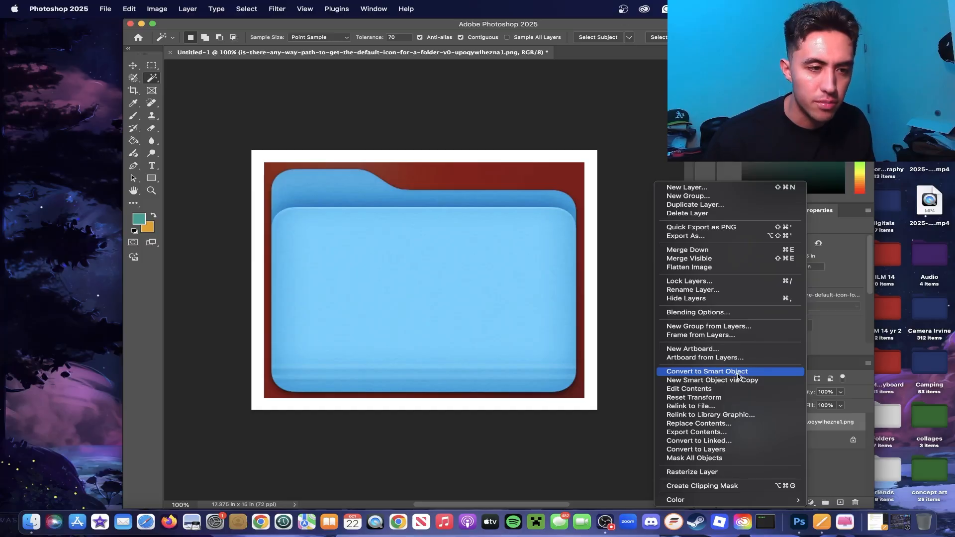
{"action": "left_click", "coordinate": [733, 473]}
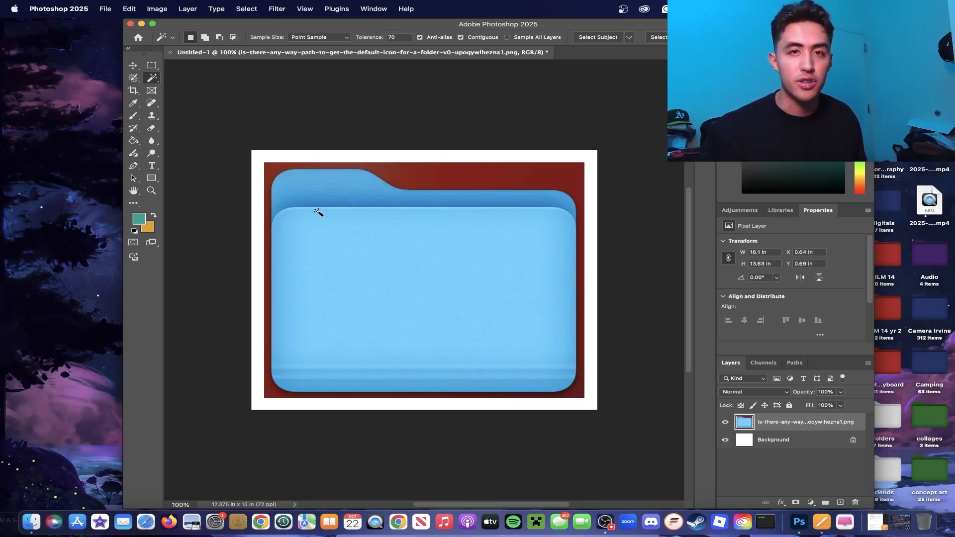
Try removing the red background with the Magic Wand at a tolerance of 70, and undo the deletion
{"action": "left_click", "coordinate": [438, 179]}
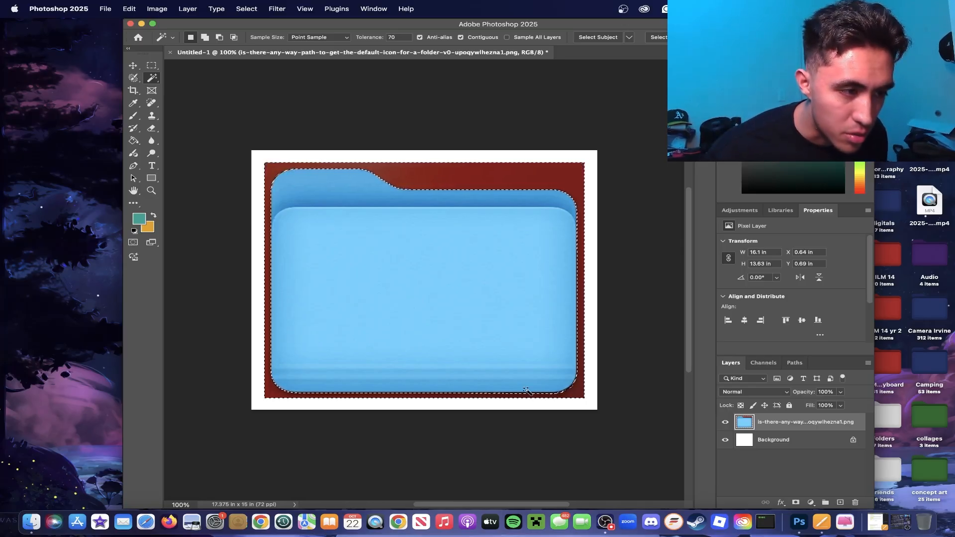
{"action": "key", "text": "Delete"}
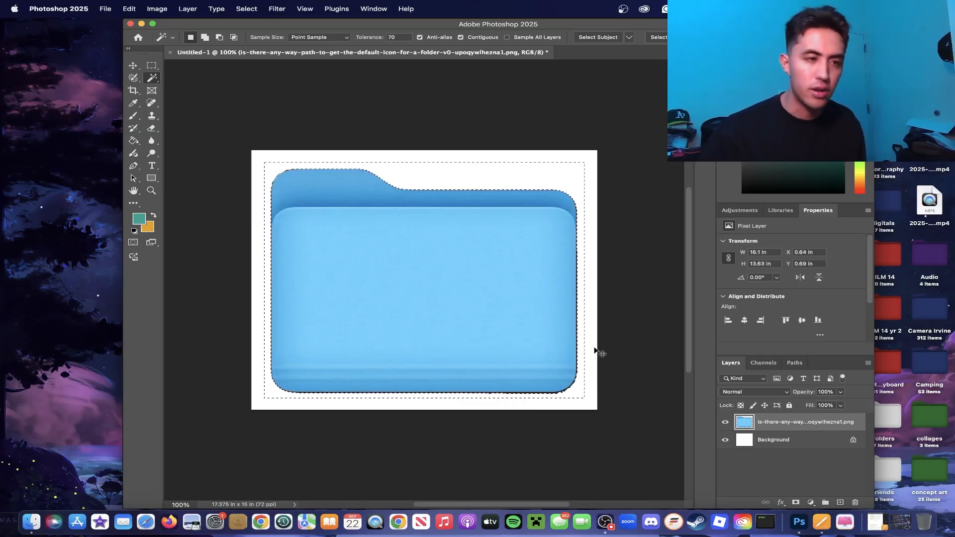
{"action": "key", "text": "super+z"}
Set the Magic Wand tolerance to 80 and delete the red background around the blue folder
{"action": "left_click", "coordinate": [404, 37]}
{"action": "type", "text": "80"}
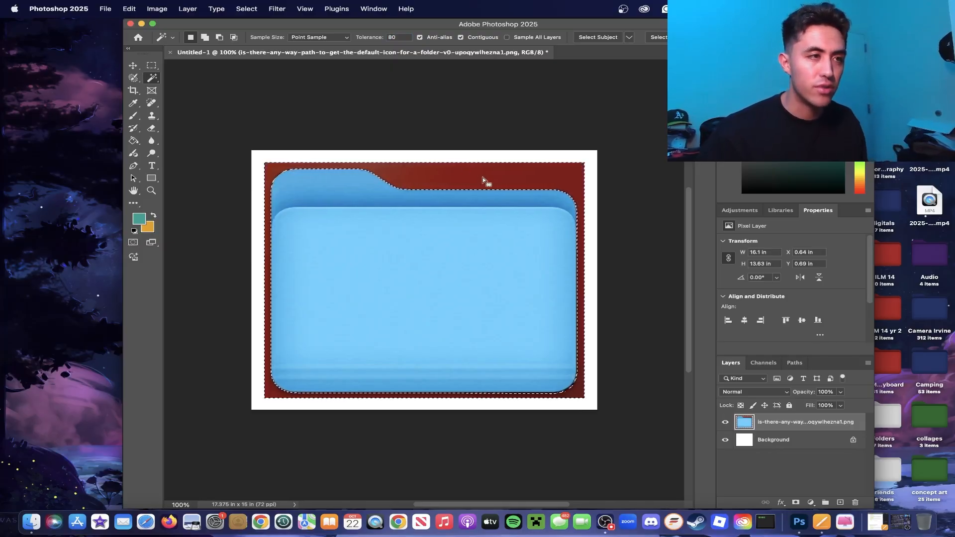
{"action": "key", "text": "Delete"}
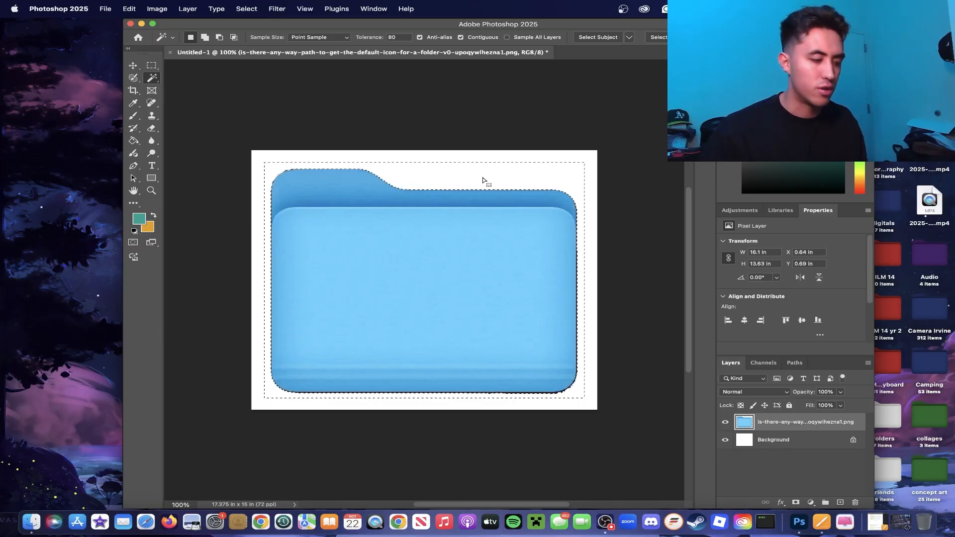
Deselect the removed background area, activate the Move tool and duplicate the cut-out folder layer
{"action": "key", "text": "super+d"}
{"action": "left_click", "coordinate": [133, 65]}
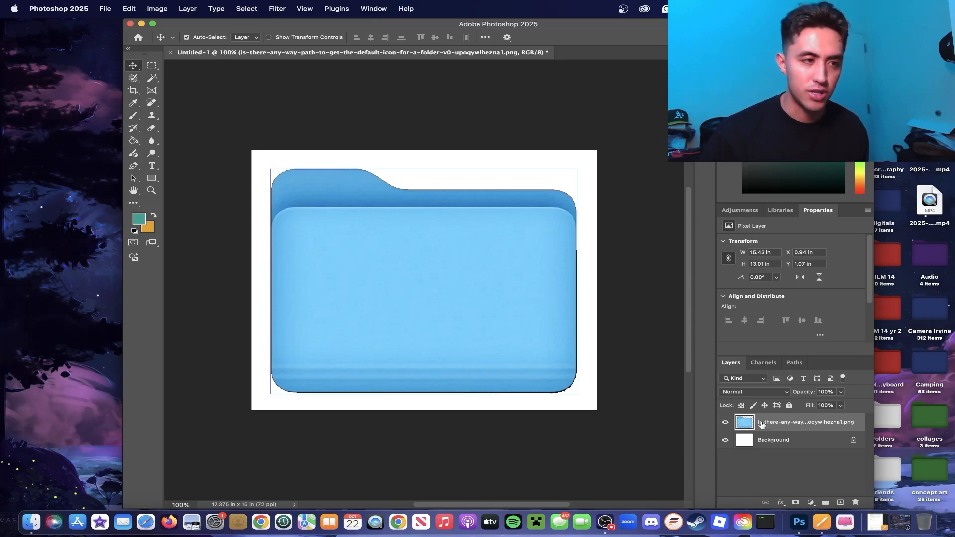
{"action": "right_click", "coordinate": [766, 424]}
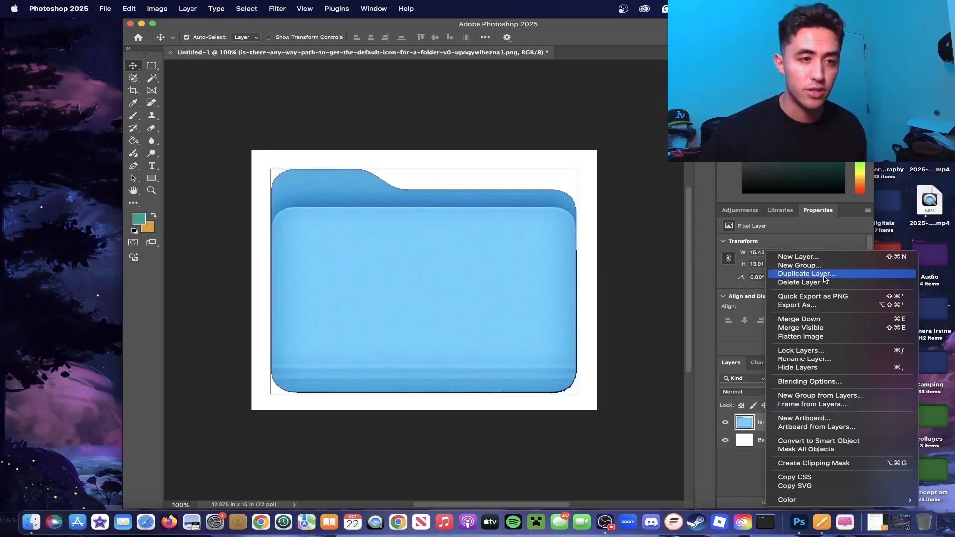
{"action": "left_click", "coordinate": [757, 423]}
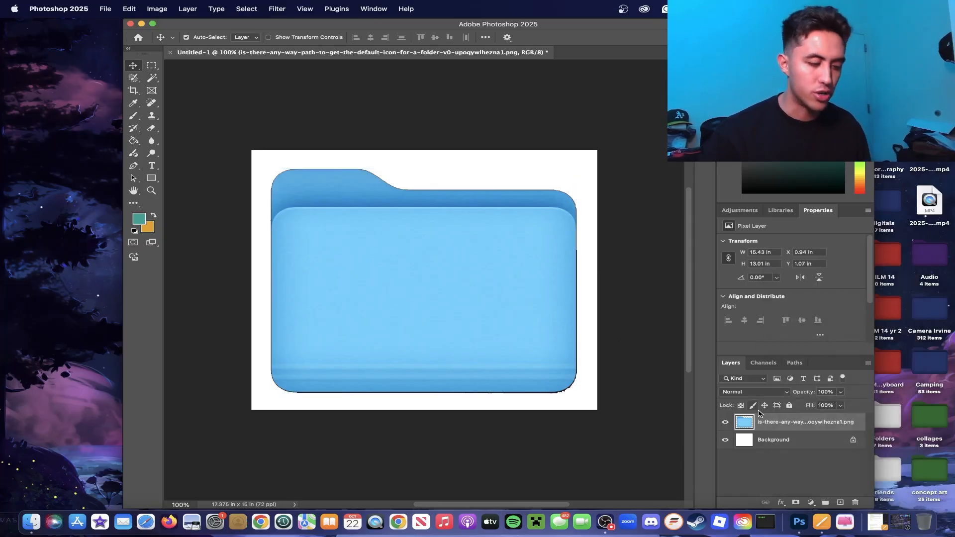
{"action": "key", "text": "super+j"}
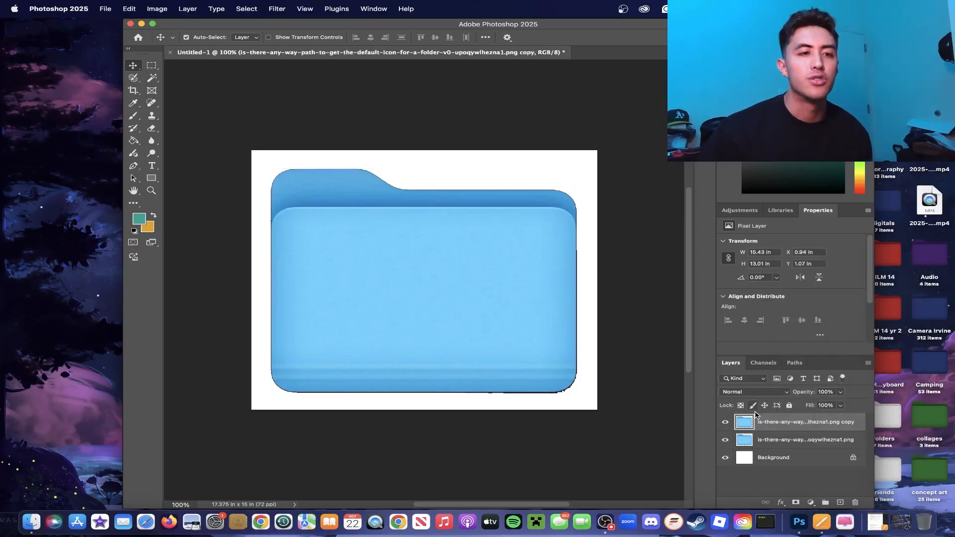
Add a Black & White adjustment above the original folder layer and clip it to that layer only
{"action": "left_click", "coordinate": [755, 441]}
{"action": "left_click", "coordinate": [746, 213]}
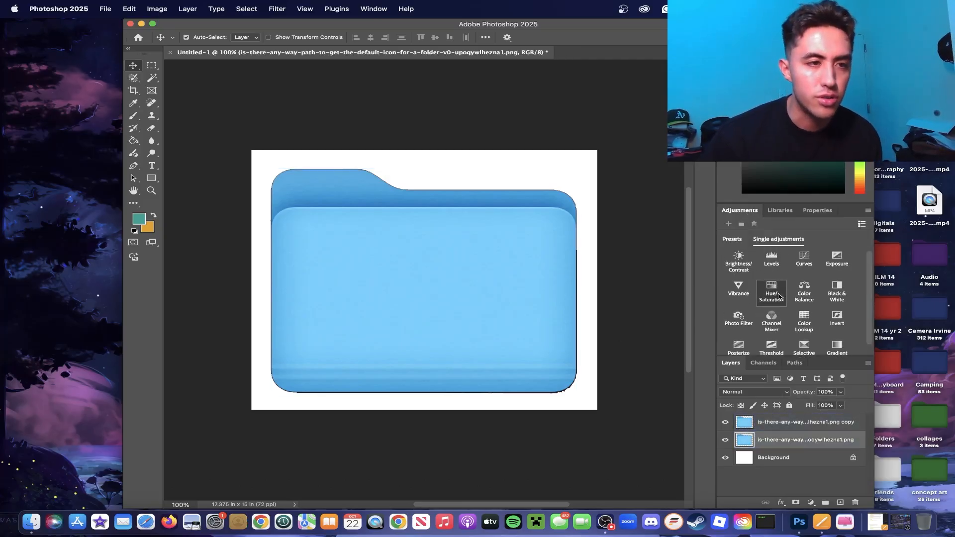
{"action": "left_click", "coordinate": [837, 290]}
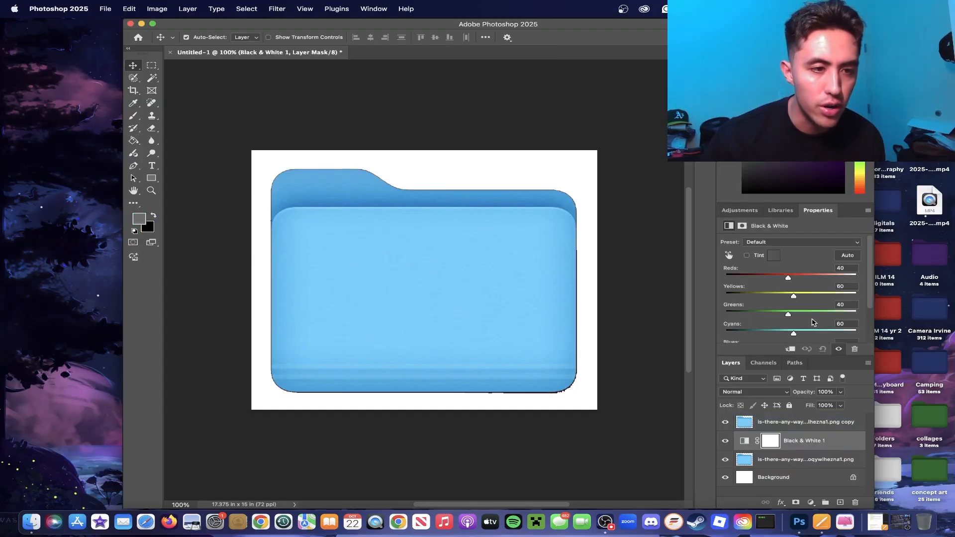
{"action": "right_click", "coordinate": [815, 442]}
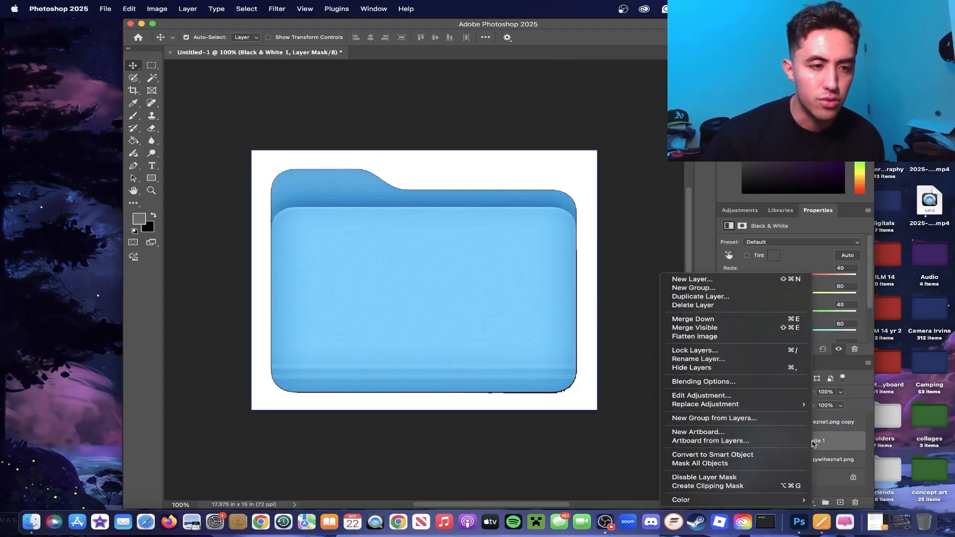
{"action": "left_click", "coordinate": [745, 486]}
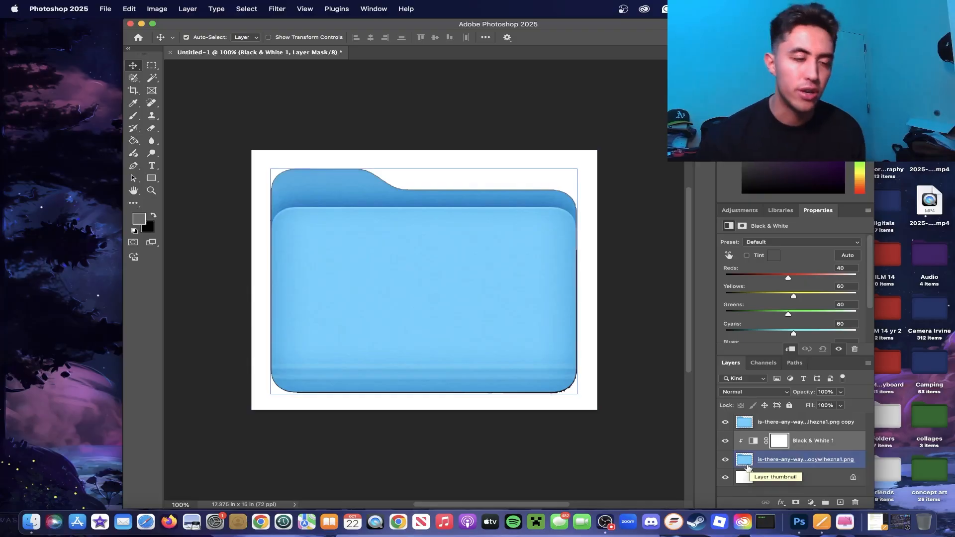
Toggle the visibility of the folder copy and the original folder layer to check the black and white effect, ending with the copy selected
{"action": "left_click", "coordinate": [724, 423]}
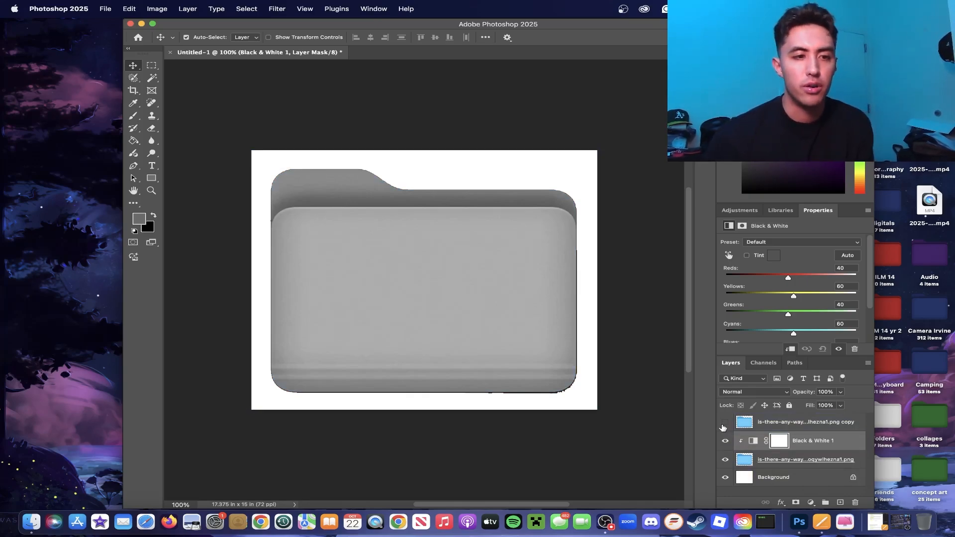
{"action": "left_click", "coordinate": [725, 460]}
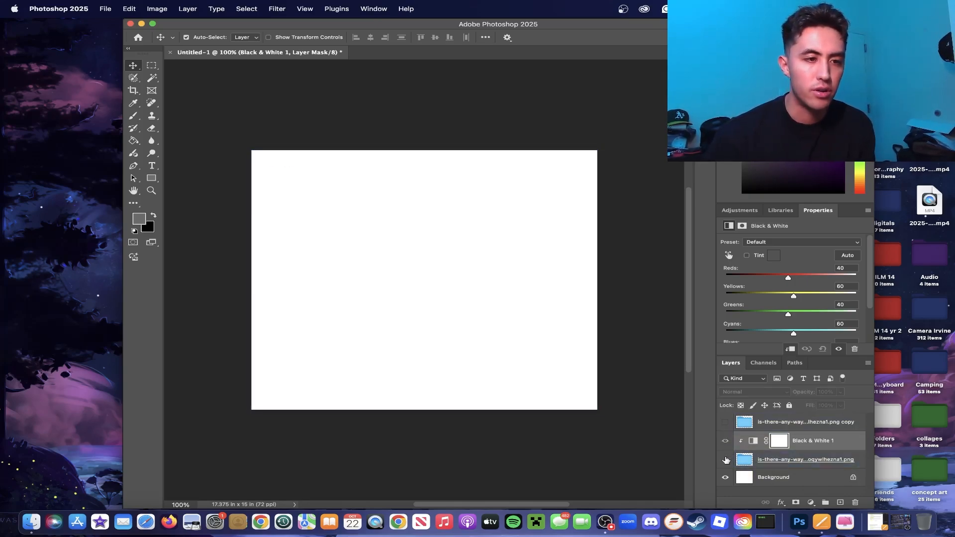
{"action": "left_click", "coordinate": [726, 460]}
{"action": "left_click", "coordinate": [744, 422]}
{"action": "left_click", "coordinate": [724, 421]}
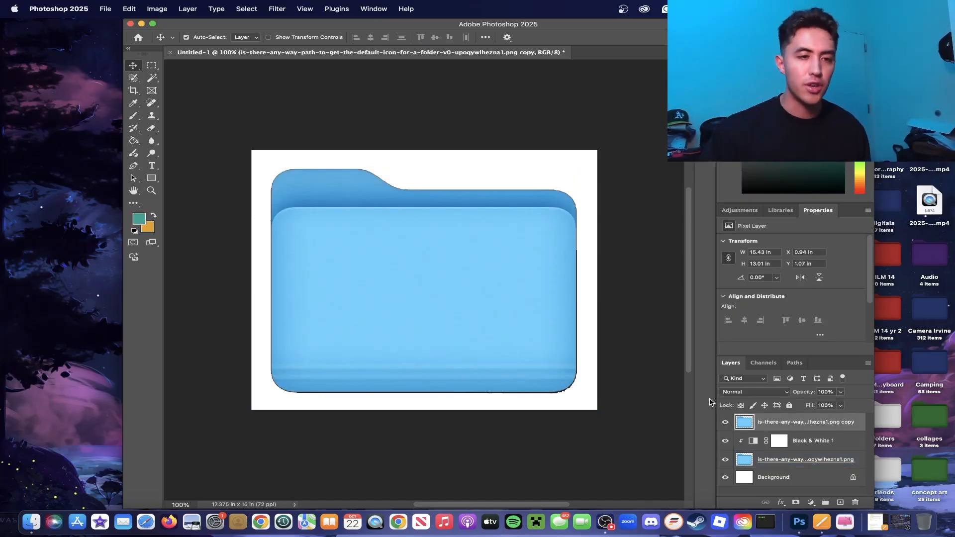
Try a Color Overlay layer style in blue 2fa5cc on the folder copy layer
{"action": "right_click", "coordinate": [790, 424]}
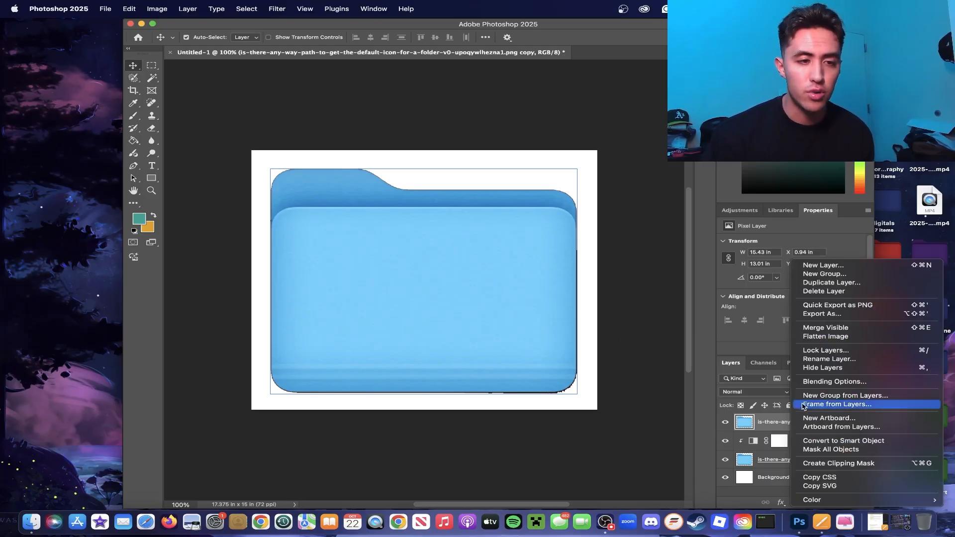
{"action": "left_click", "coordinate": [828, 382]}
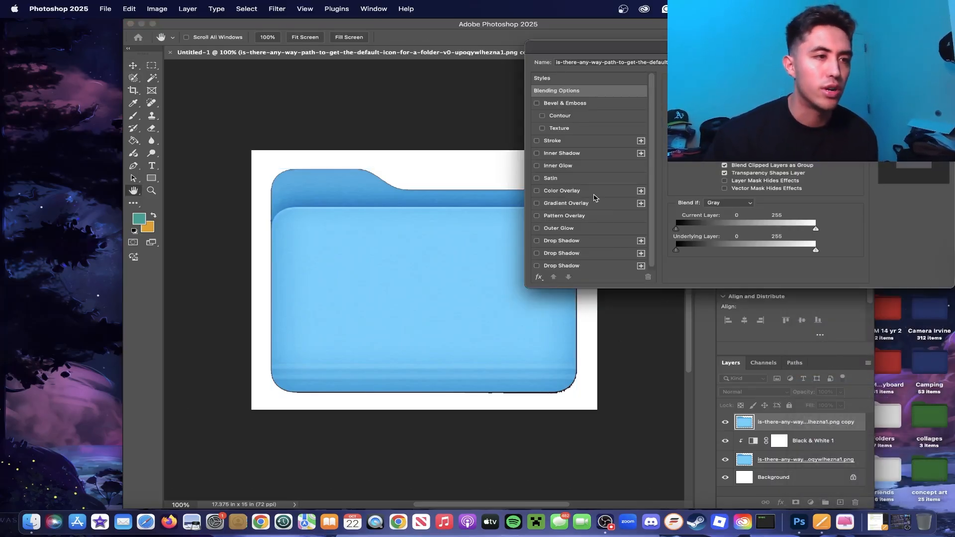
{"action": "left_click", "coordinate": [593, 191]}
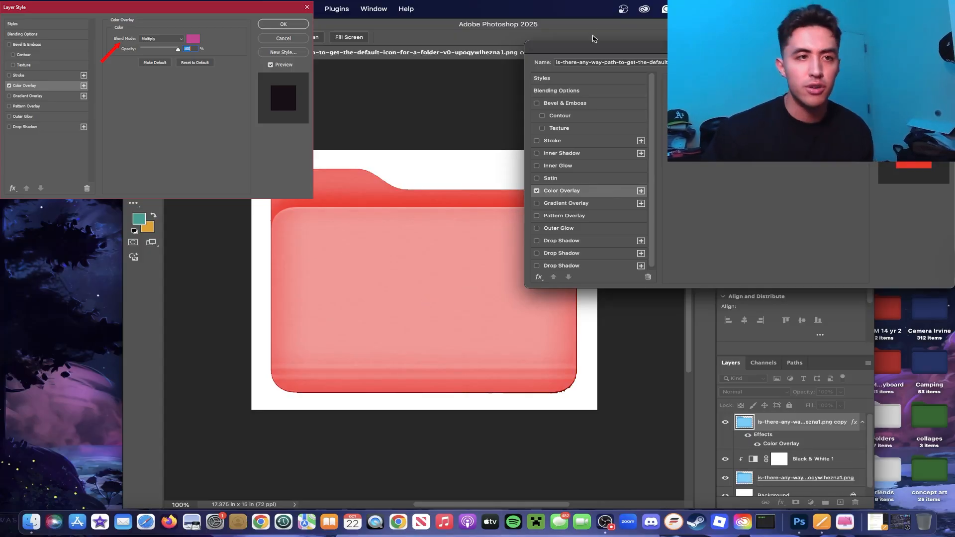
{"action": "left_click", "coordinate": [776, 96]}
{"action": "left_click", "coordinate": [676, 113]}
{"action": "left_click", "coordinate": [597, 121]}
{"action": "mouse_move", "coordinate": [634, 138]}
{"action": "left_mouse_down"}
{"action": "mouse_move", "coordinate": [627, 117]}
{"action": "mouse_move", "coordinate": [656, 136]}
{"action": "mouse_move", "coordinate": [648, 90]}
{"action": "left_mouse_up"}
{"action": "left_click", "coordinate": [694, 122]}
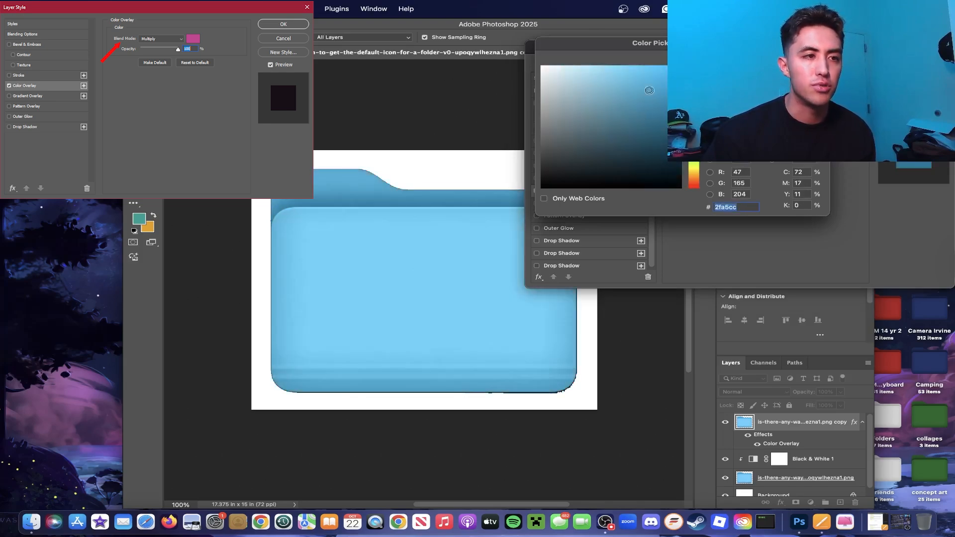
Try green 37cc2f and brown 6a542a as overlay colors, and cancel the Color Overlay style
{"action": "left_click", "coordinate": [694, 148]}
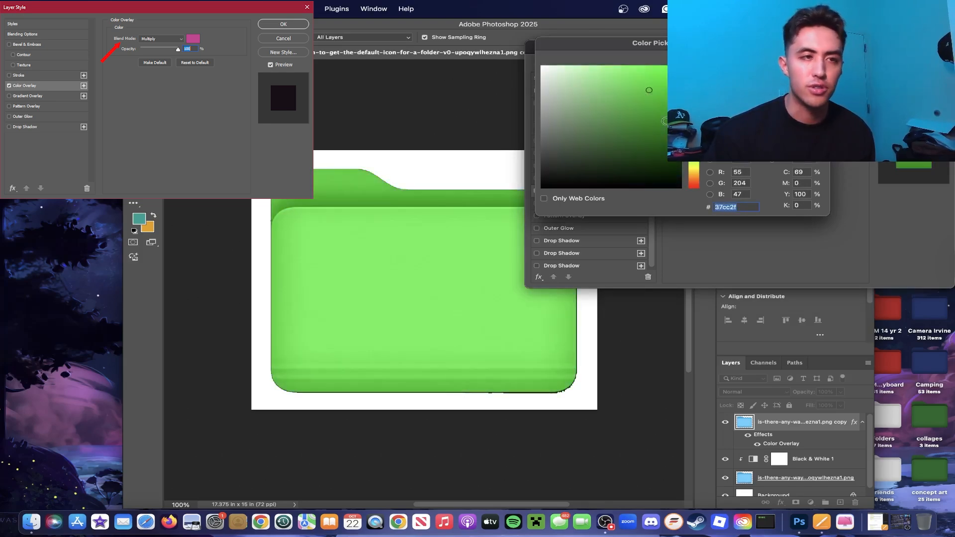
{"action": "left_click", "coordinate": [694, 174]}
{"action": "left_click_drag", "start_coordinate": [623, 149], "coordinate": [634, 104]}
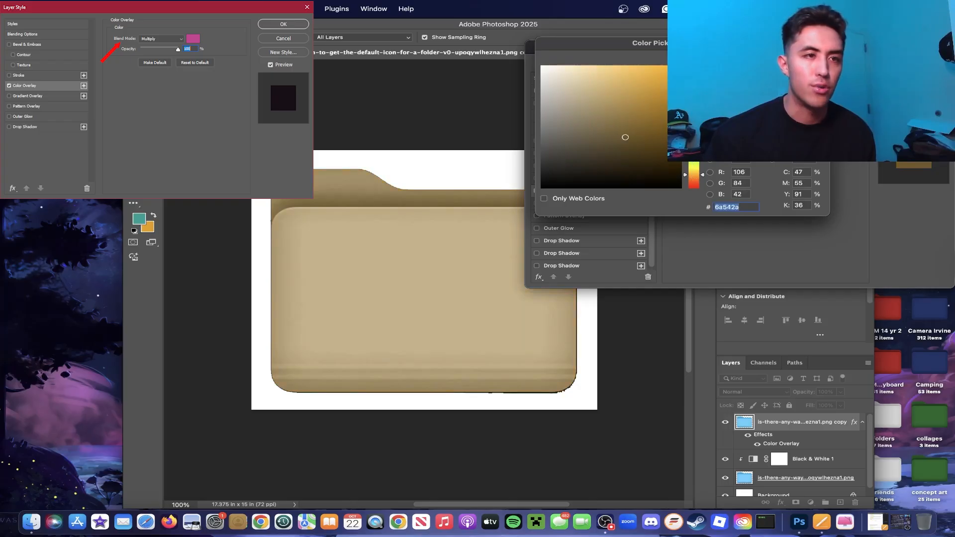
{"action": "key", "text": "Escape"}
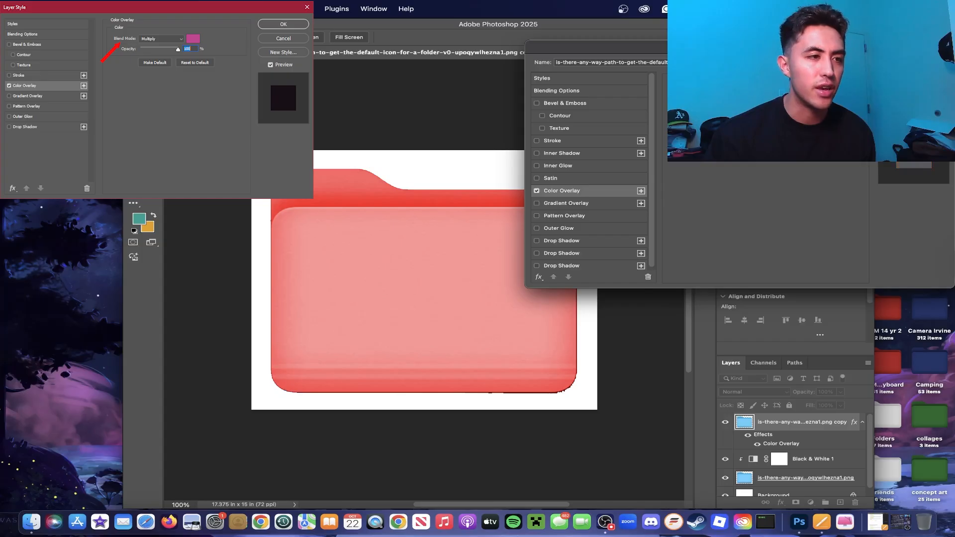
{"action": "left_click", "coordinate": [733, 102]}
{"action": "scroll", "coordinate": [424, 284], "scroll_direction": "up", "scroll_amount": 1}
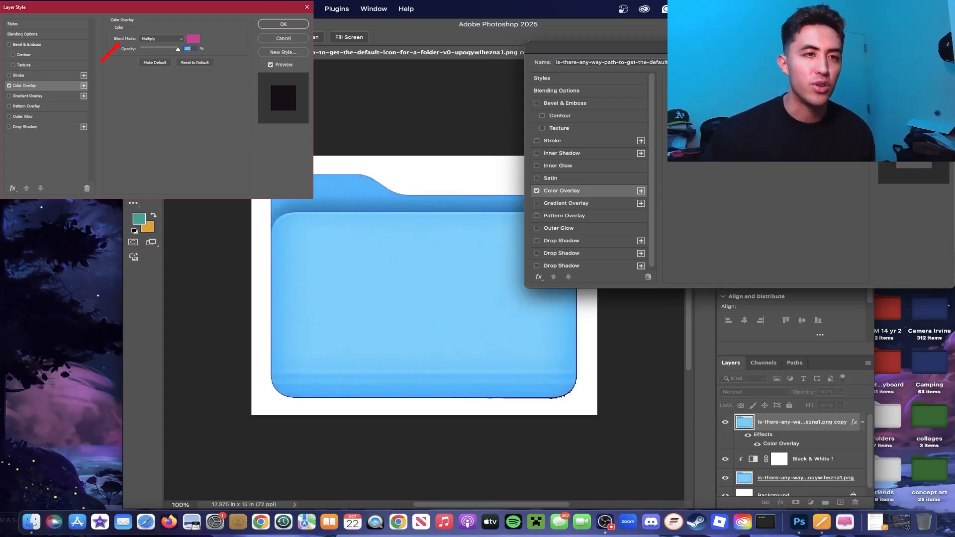
{"action": "key", "text": "Escape"}
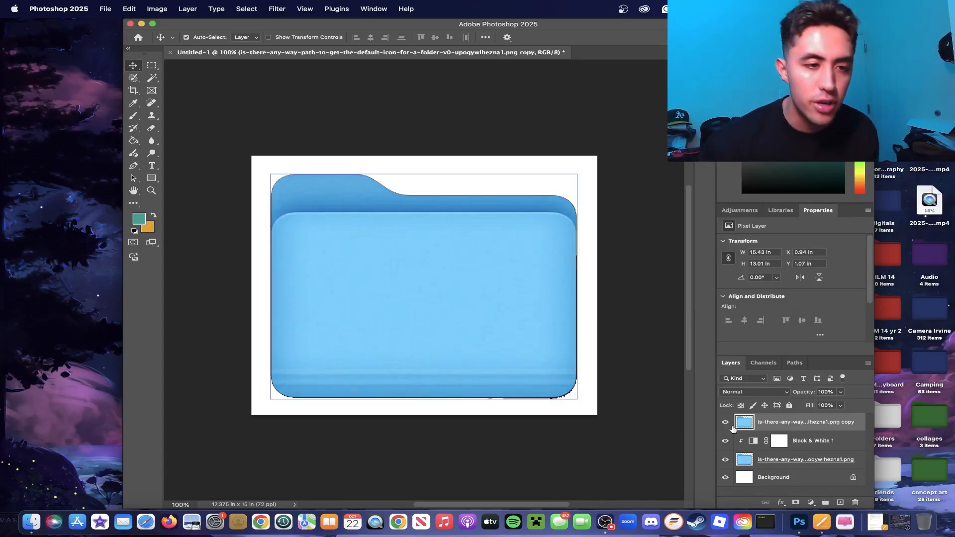
Fill the whole folder copy layer with purple using the Paint Bucket tool
{"action": "left_click", "coordinate": [743, 441]}
{"action": "left_click", "coordinate": [743, 422]}
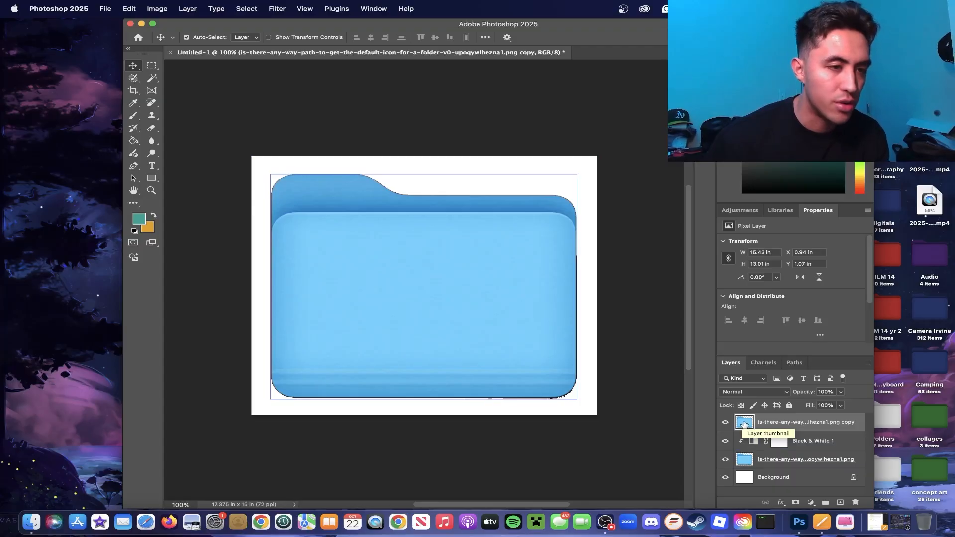
{"action": "left_click", "coordinate": [133, 141]}
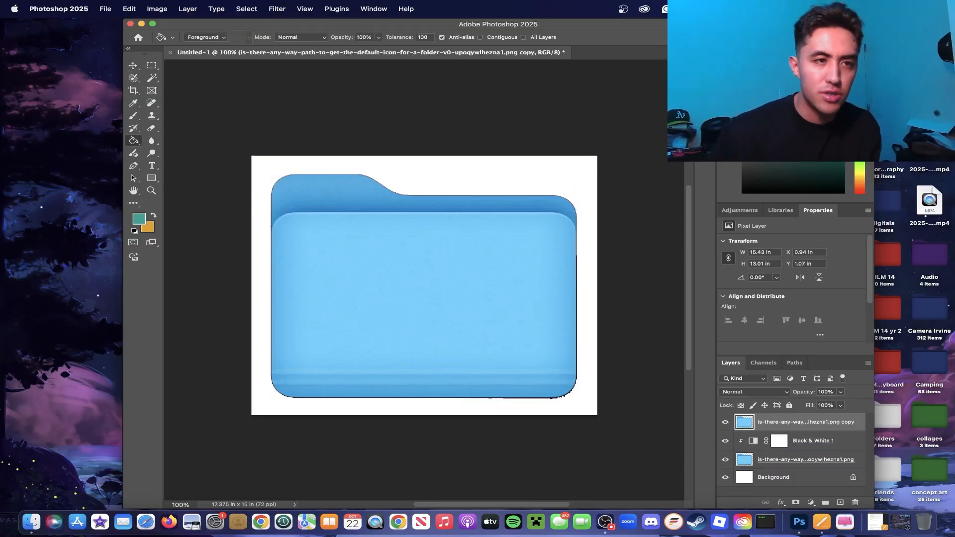
{"action": "left_click", "coordinate": [860, 105]}
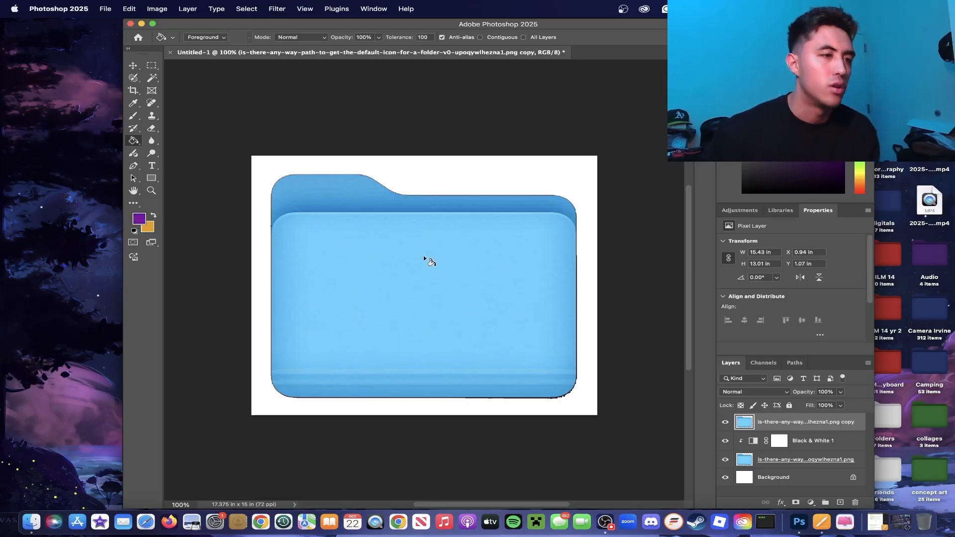
{"action": "left_click", "coordinate": [424, 256]}
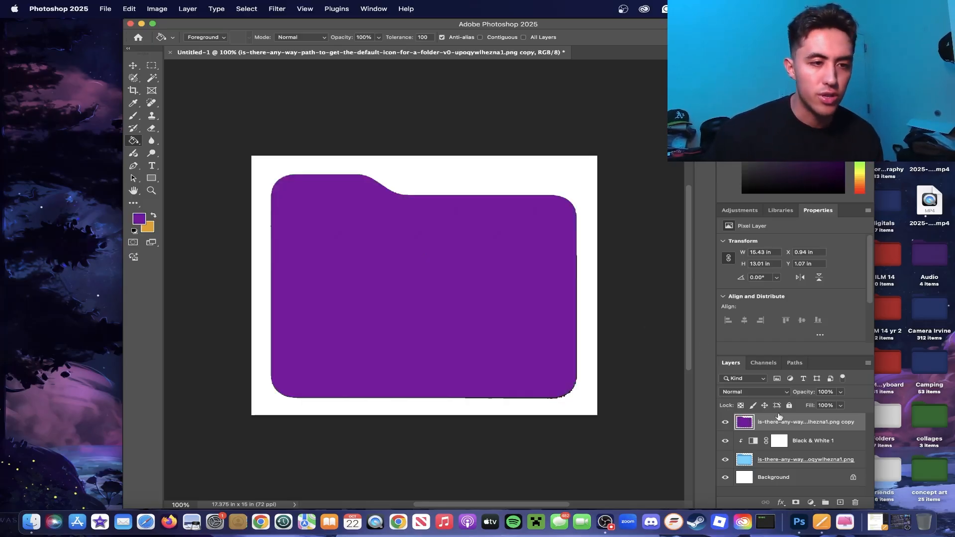
Set the blend mode of the purple folder copy layer to Hard Light
{"action": "right_click", "coordinate": [784, 424]}
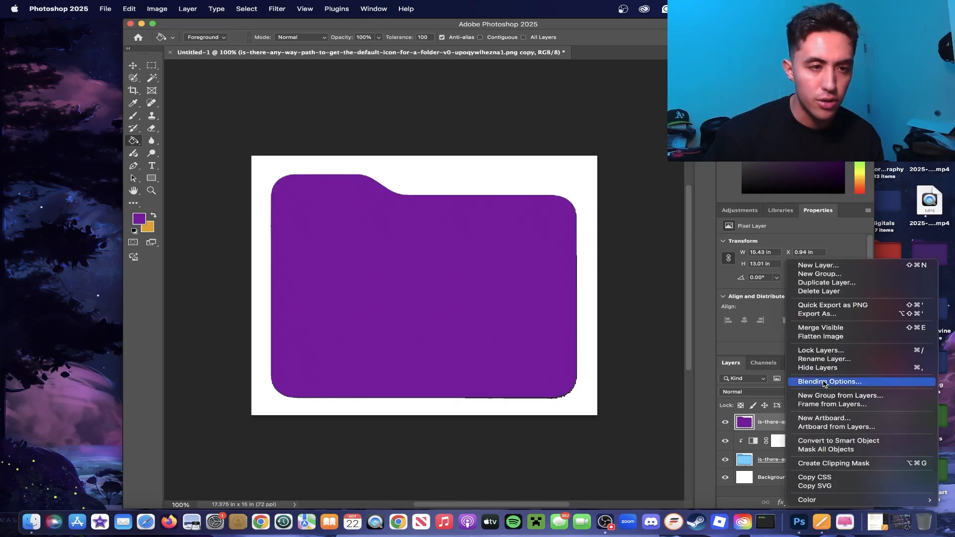
{"action": "left_click", "coordinate": [778, 390]}
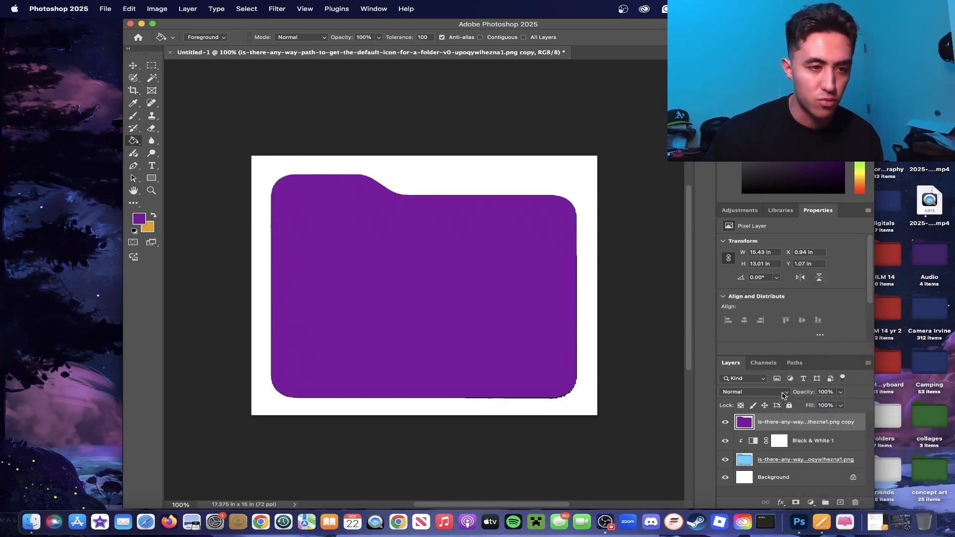
{"action": "left_click", "coordinate": [781, 394]}
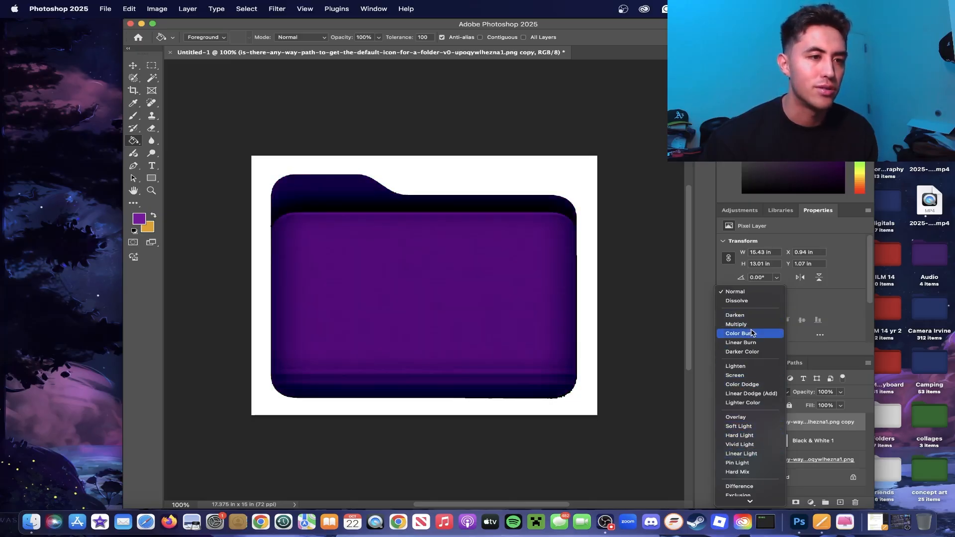
{"action": "left_click", "coordinate": [750, 436]}
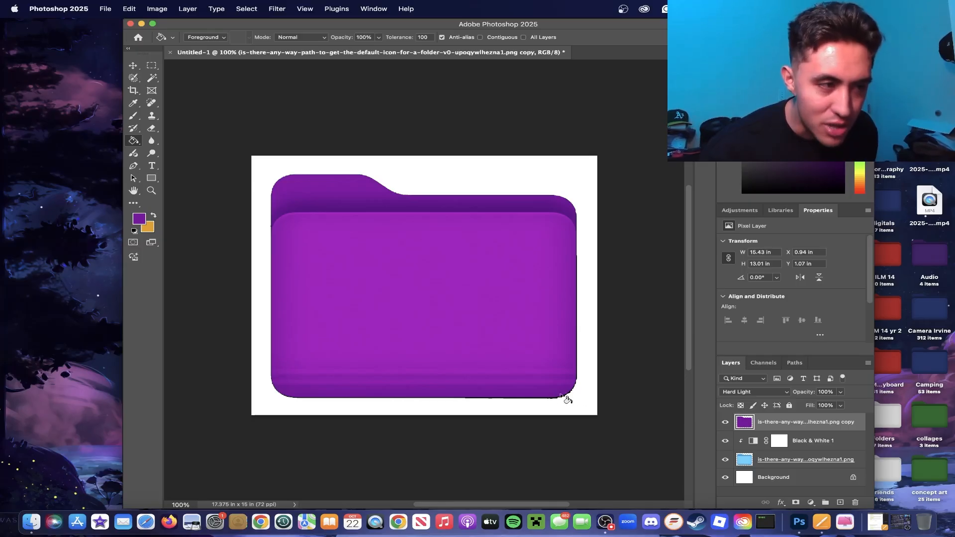
Refill the folder copy layer with other Paint Bucket colors, first dark blue and finally olive
{"action": "left_click", "coordinate": [132, 65]}
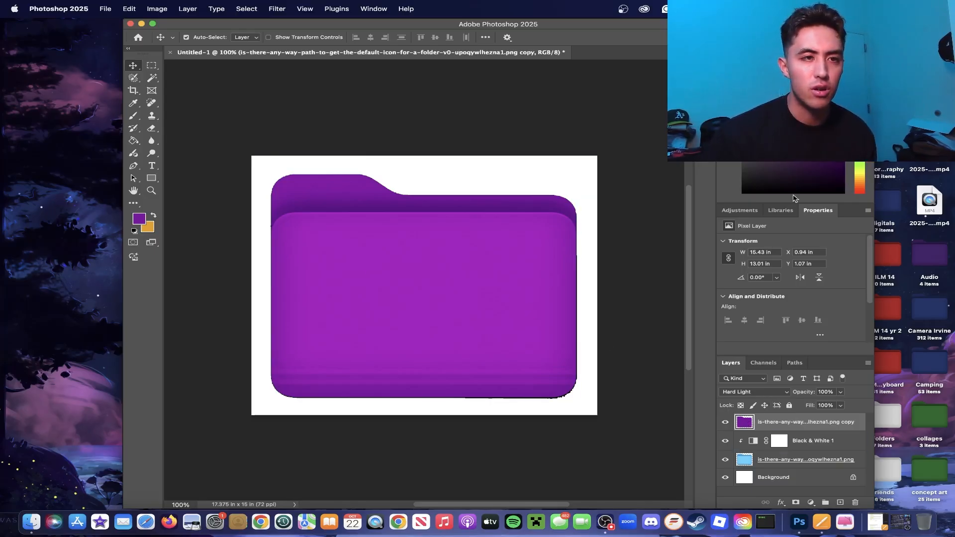
{"action": "left_click", "coordinate": [859, 110]}
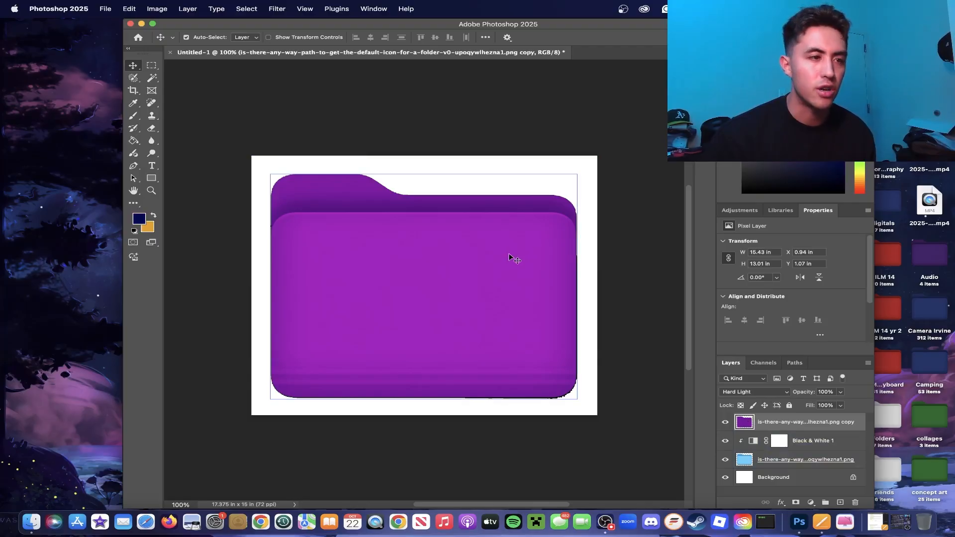
{"action": "left_click", "coordinate": [133, 141]}
{"action": "left_click", "coordinate": [413, 284]}
{"action": "left_click", "coordinate": [859, 144]}
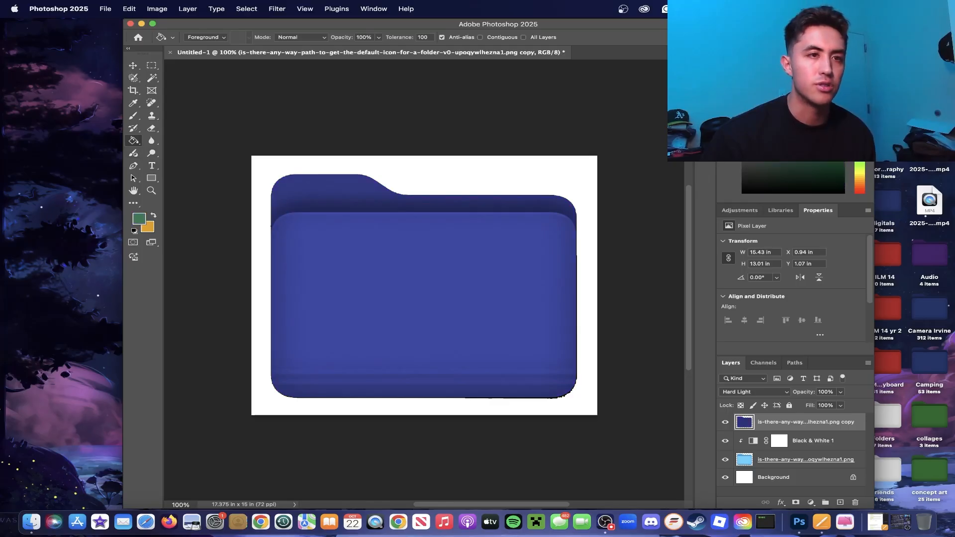
{"action": "left_click", "coordinate": [549, 265]}
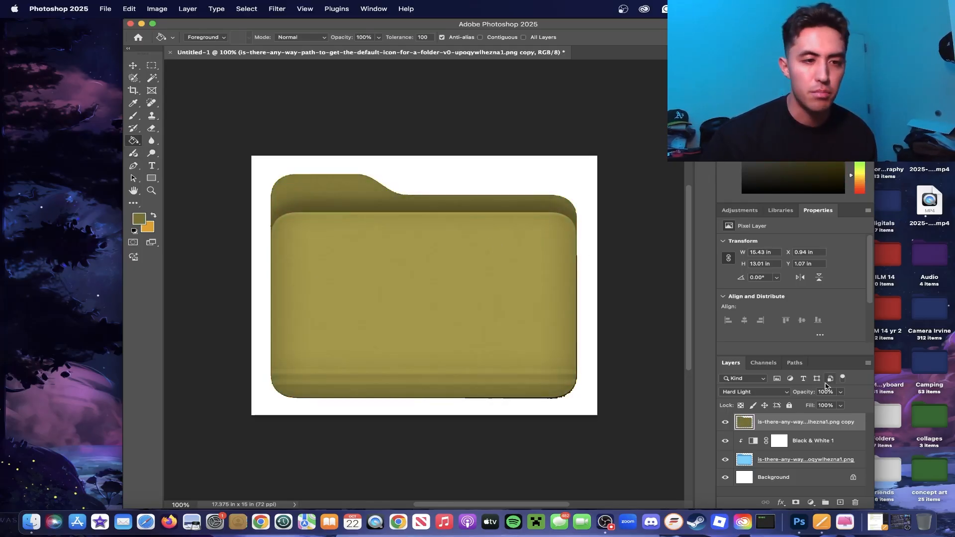
Try a Gradient Overlay on the olive folder copy layer, vary its opacity, and cancel the layer style
{"action": "right_click", "coordinate": [775, 420]}
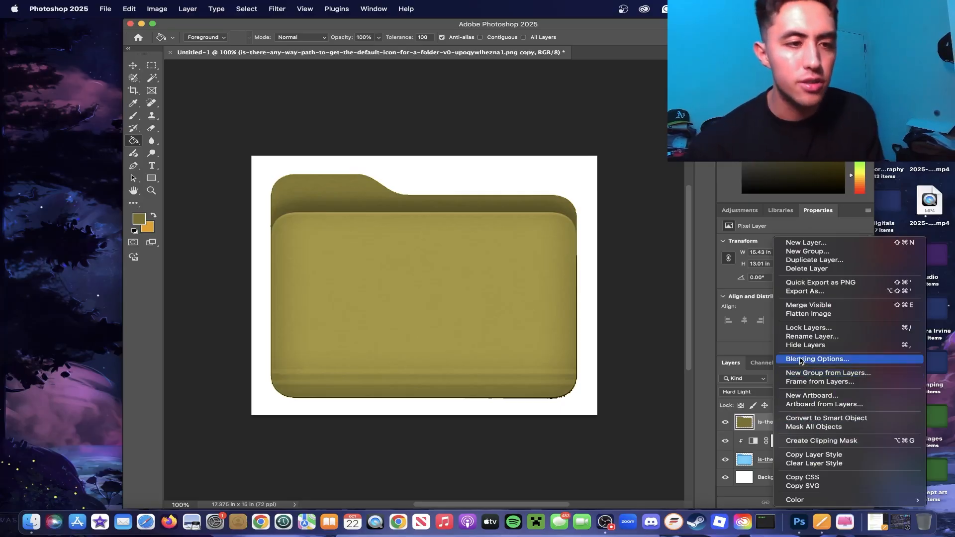
{"action": "left_click", "coordinate": [832, 360]}
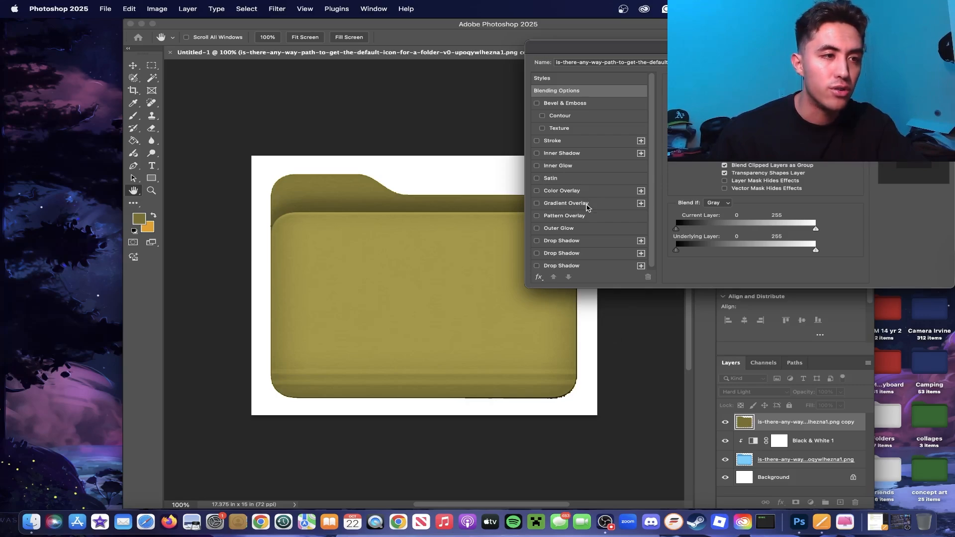
{"action": "left_click", "coordinate": [588, 206]}
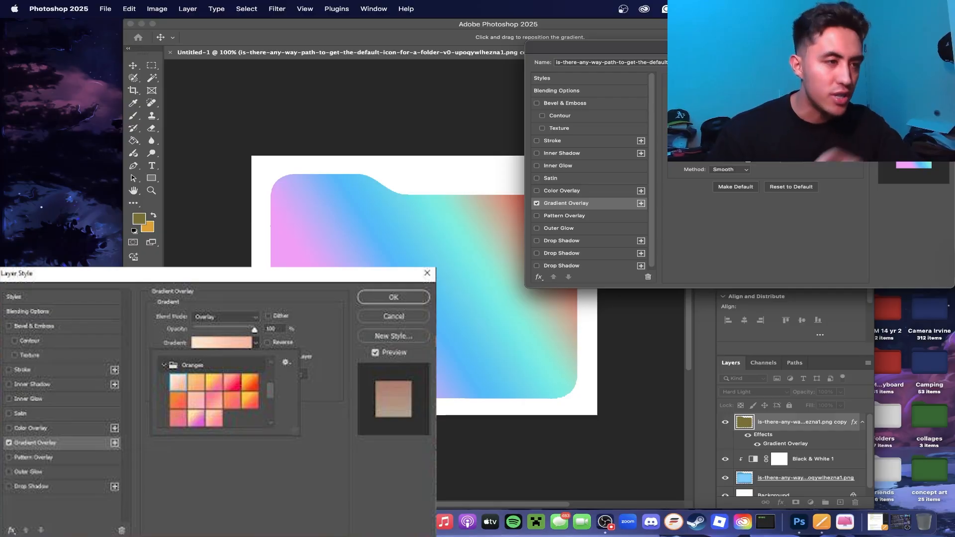
{"action": "mouse_move", "coordinate": [765, 106]}
{"action": "left_mouse_down"}
{"action": "mouse_move", "coordinate": [727, 106]}
{"action": "mouse_move", "coordinate": [753, 106]}
{"action": "left_mouse_up"}
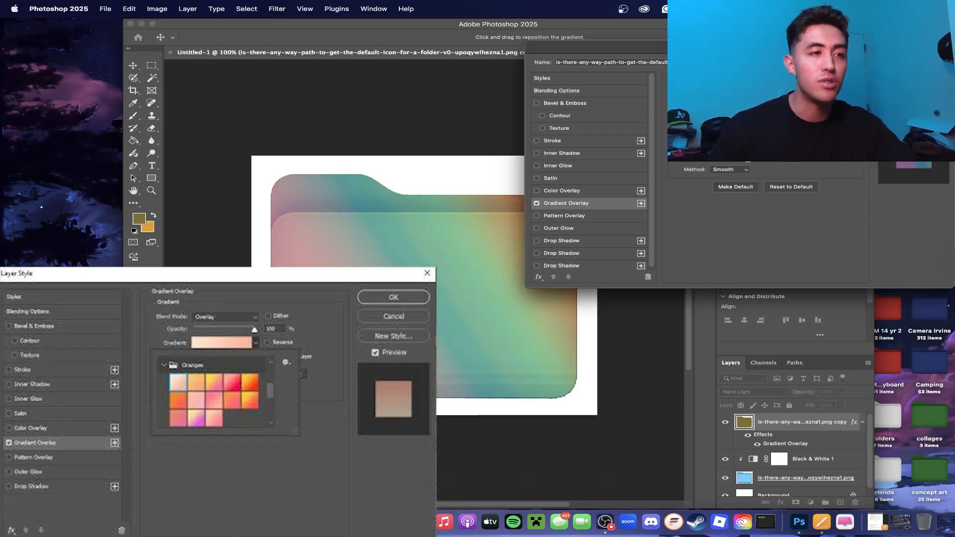
{"action": "mouse_move", "coordinate": [752, 107]}
{"action": "left_mouse_down"}
{"action": "mouse_move", "coordinate": [720, 107]}
{"action": "mouse_move", "coordinate": [771, 107]}
{"action": "left_mouse_up"}
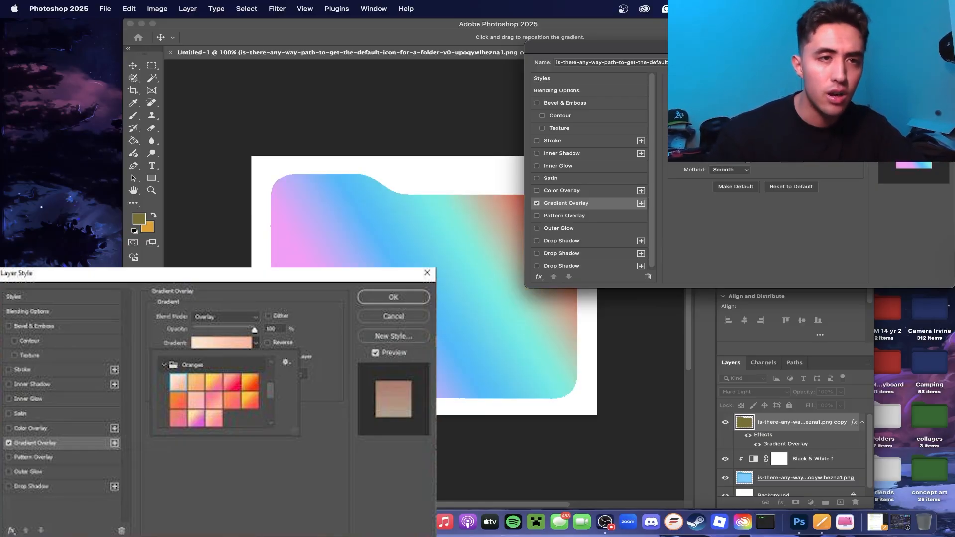
{"action": "key", "text": "Escape"}
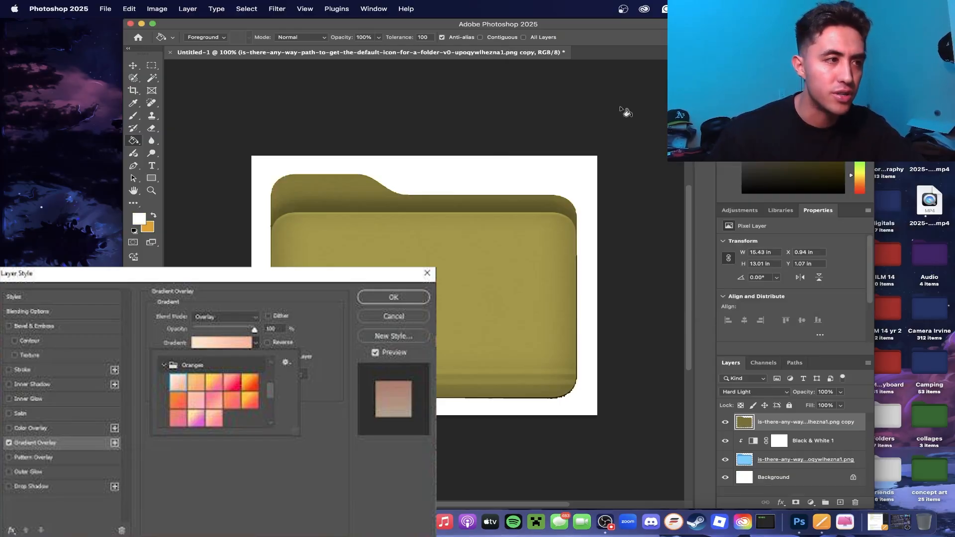
Try a white fill on the folder copy layer, undo it, and fill the layer with gray using the Paint Bucket tool
{"action": "left_click", "coordinate": [404, 274]}
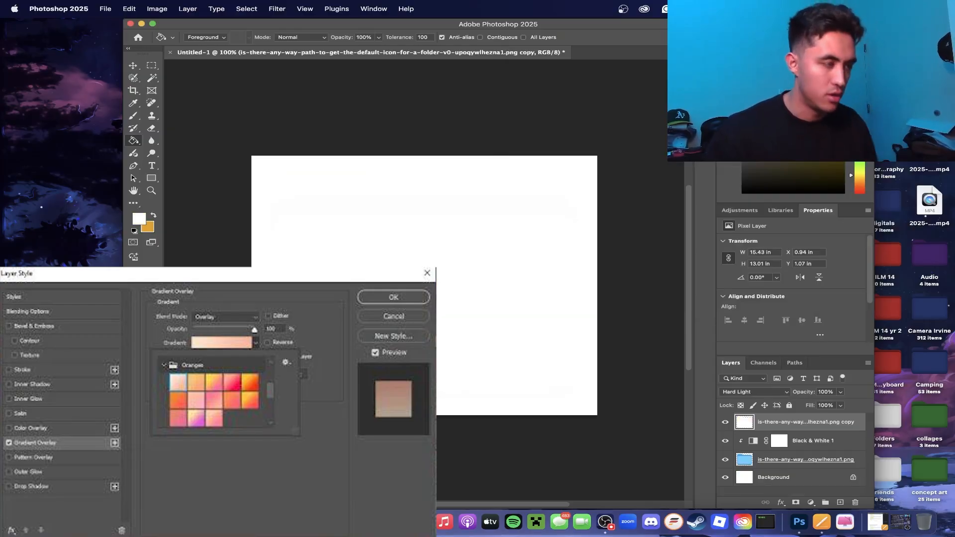
{"action": "key", "text": "super+z"}
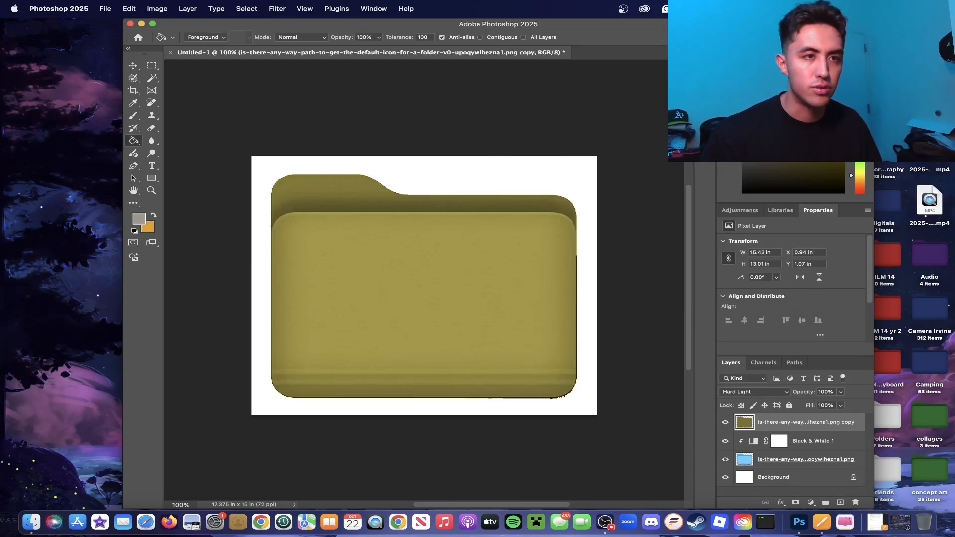
{"action": "left_click", "coordinate": [515, 257]}
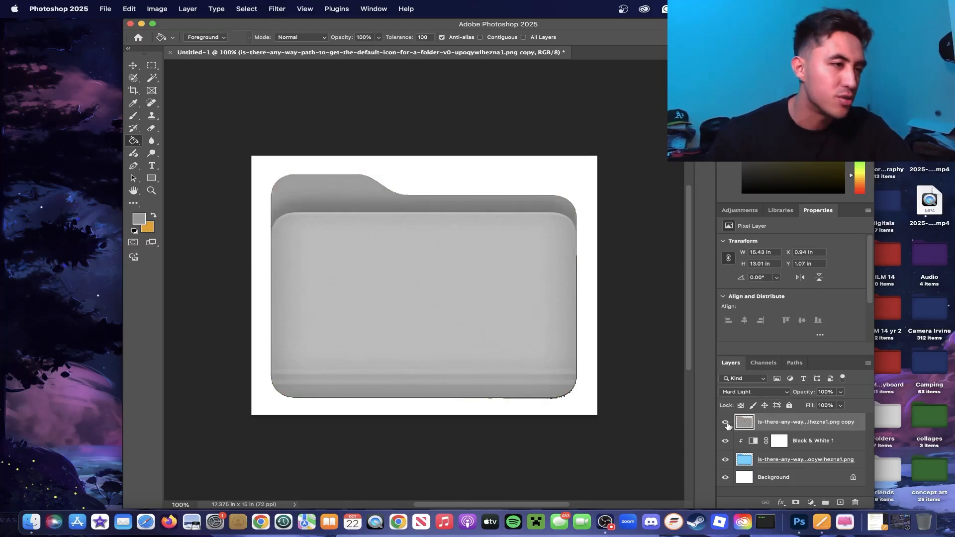
{"action": "left_click", "coordinate": [725, 423]}
{"action": "left_click", "coordinate": [726, 422]}
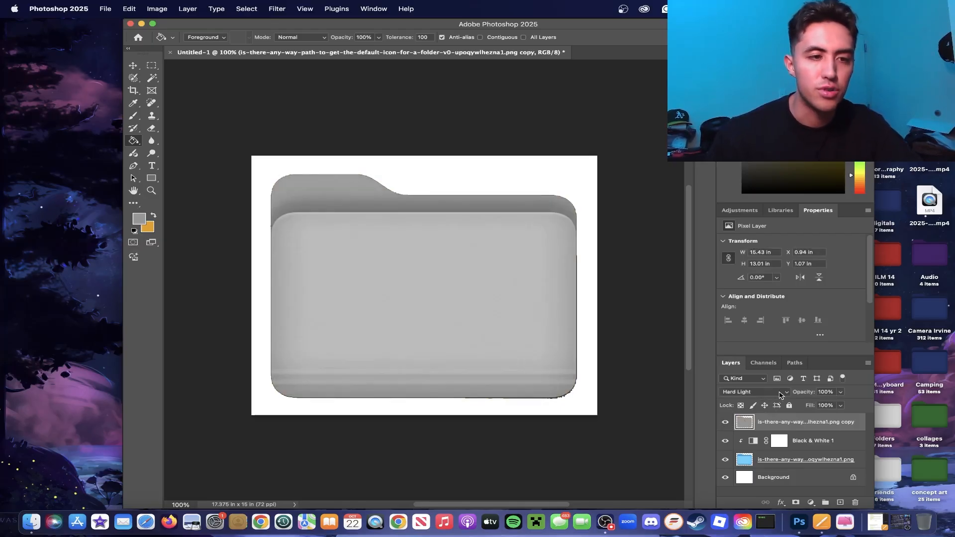
Add a Gradient Overlay style to the gray folder copy layer
{"action": "right_click", "coordinate": [786, 423]}
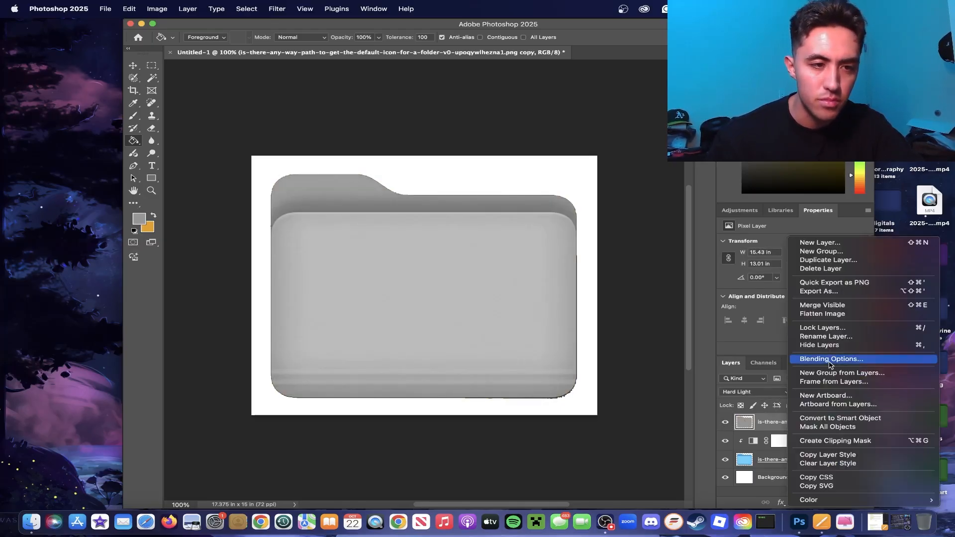
{"action": "left_click", "coordinate": [820, 359]}
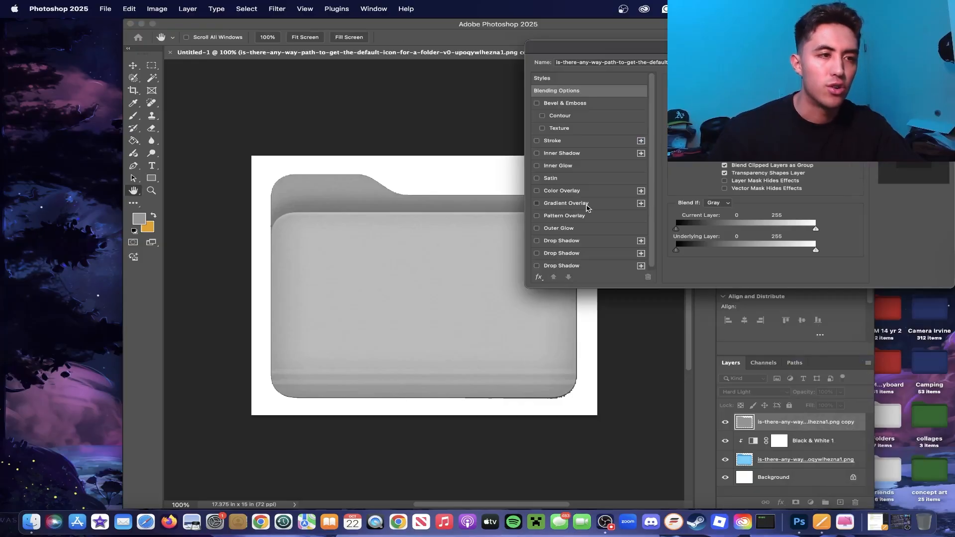
{"action": "left_click", "coordinate": [585, 204]}
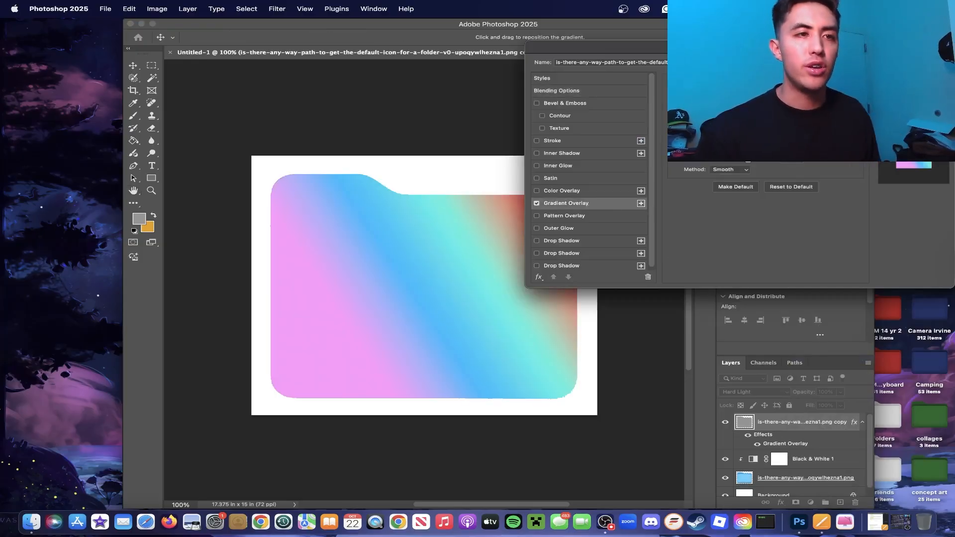
Try several darkening and lightening blend modes for the multicolor gradient overlay
{"action": "left_click", "coordinate": [737, 95]}
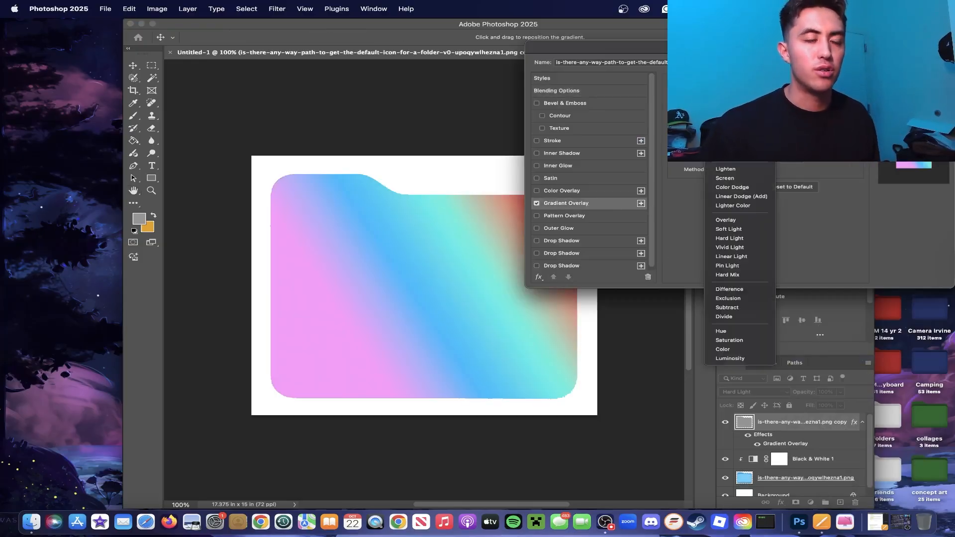
{"action": "left_click", "coordinate": [726, 118]}
{"action": "left_click", "coordinate": [736, 95]}
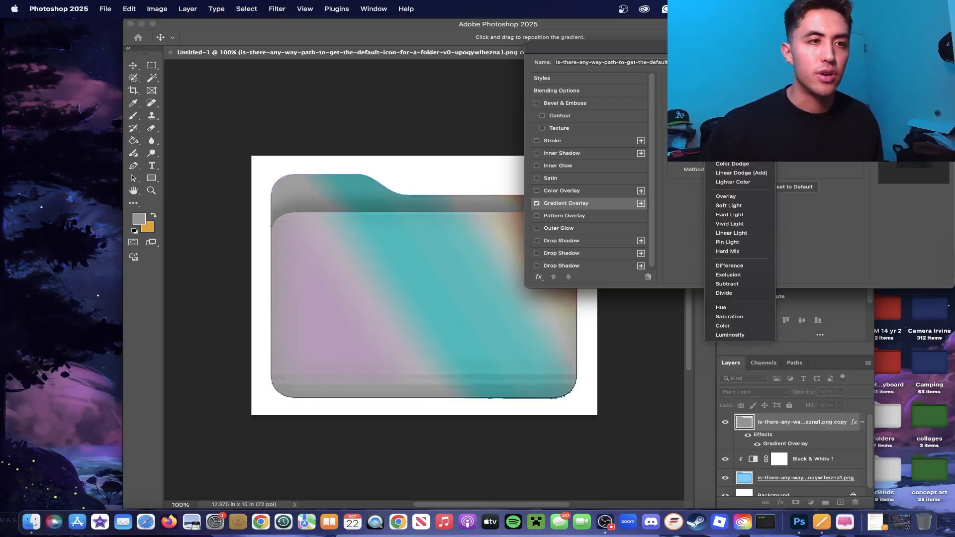
{"action": "left_click", "coordinate": [727, 103]}
{"action": "left_click", "coordinate": [735, 94]}
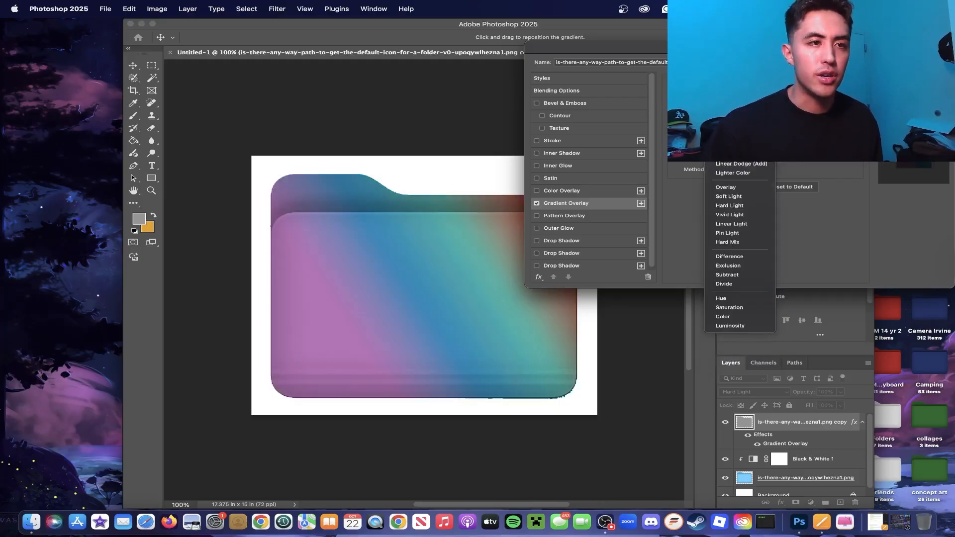
{"action": "left_click", "coordinate": [726, 136]}
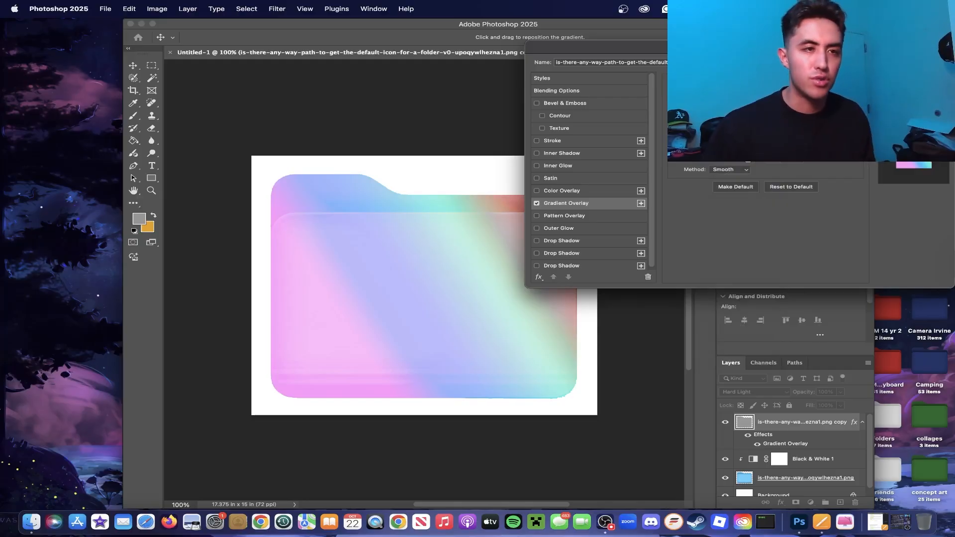
Change the overlay's gradient to one of the blue preset gradients
{"action": "left_click", "coordinate": [762, 119]}
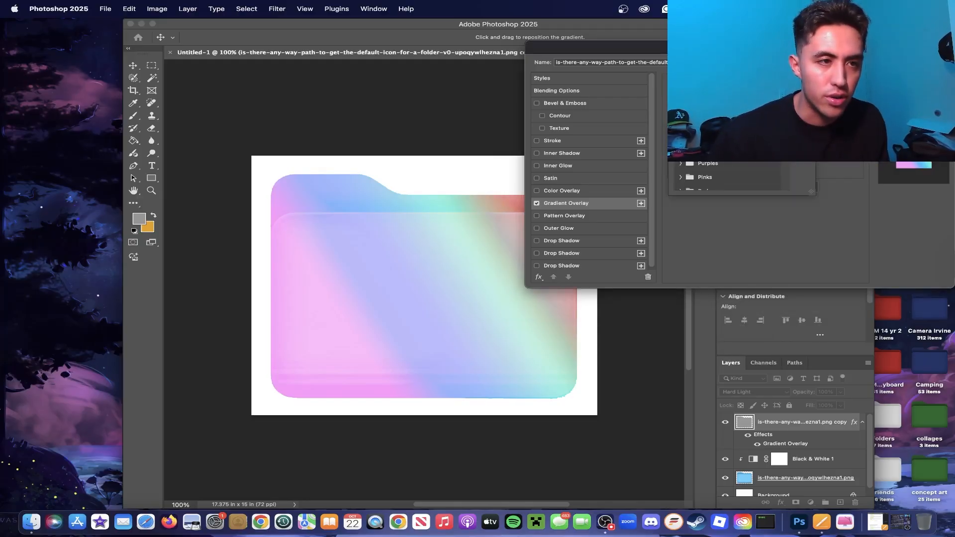
{"action": "left_click", "coordinate": [681, 149]}
{"action": "scroll", "coordinate": [739, 174], "scroll_direction": "down", "scroll_amount": 4}
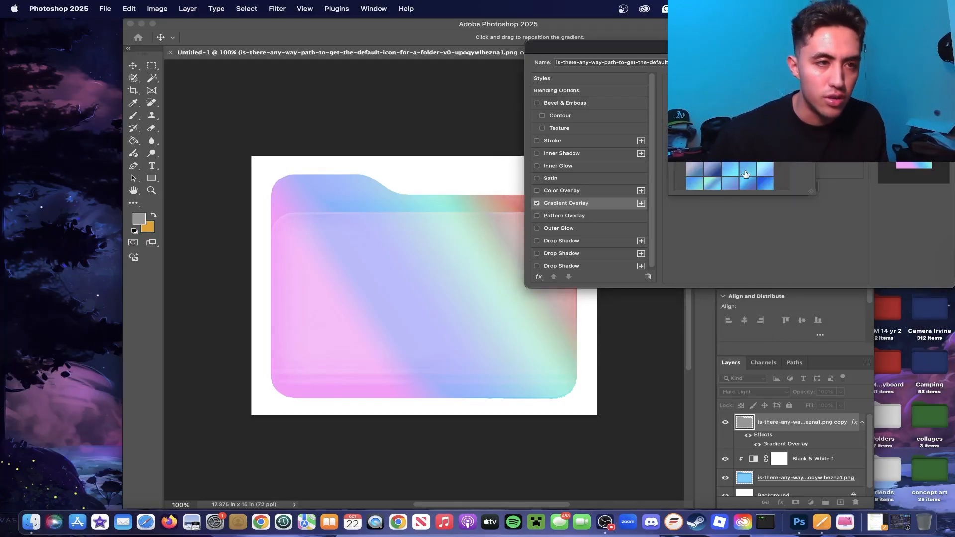
{"action": "left_click", "coordinate": [743, 174]}
{"action": "scroll", "coordinate": [735, 154], "scroll_direction": "down", "scroll_amount": 2}
Compare several blend modes on the blue gradient overlay and set it to Hard Light
{"action": "left_click", "coordinate": [739, 95]}
{"action": "left_click", "coordinate": [739, 94]}
{"action": "left_click", "coordinate": [727, 104]}
{"action": "left_click", "coordinate": [731, 94]}
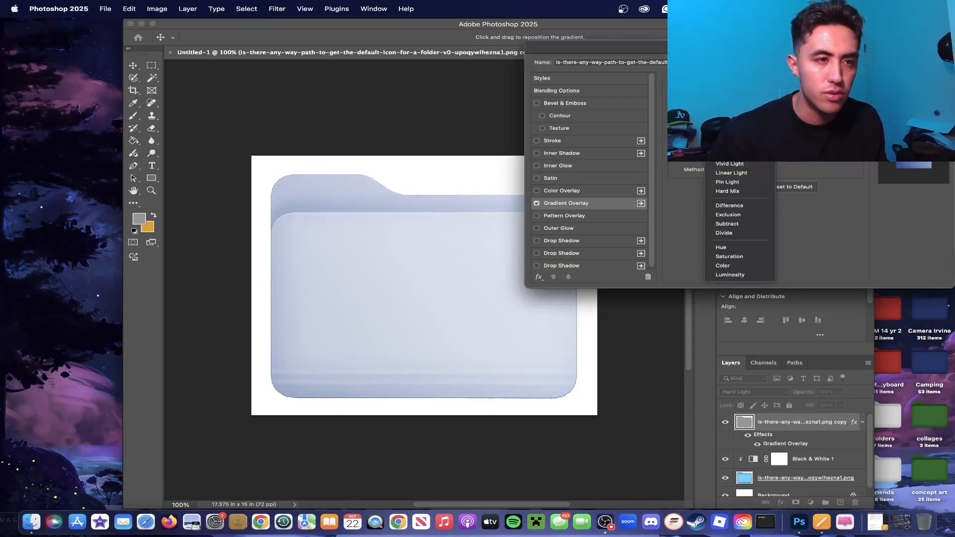
{"action": "left_click", "coordinate": [726, 136]}
{"action": "scroll", "coordinate": [423, 300], "scroll_direction": "up", "scroll_amount": 2}
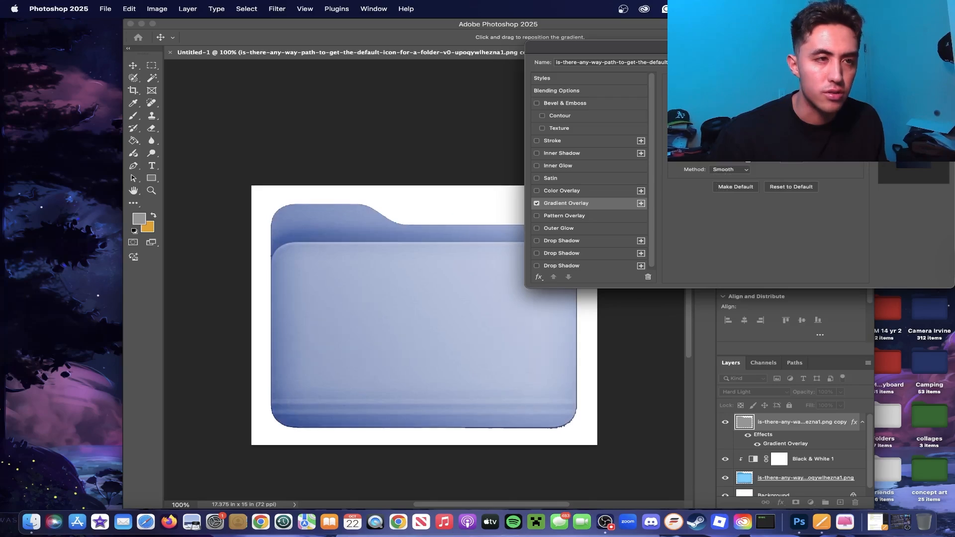
{"action": "left_click", "coordinate": [731, 94]}
{"action": "scroll", "coordinate": [731, 94], "scroll_direction": "up", "scroll_amount": 4}
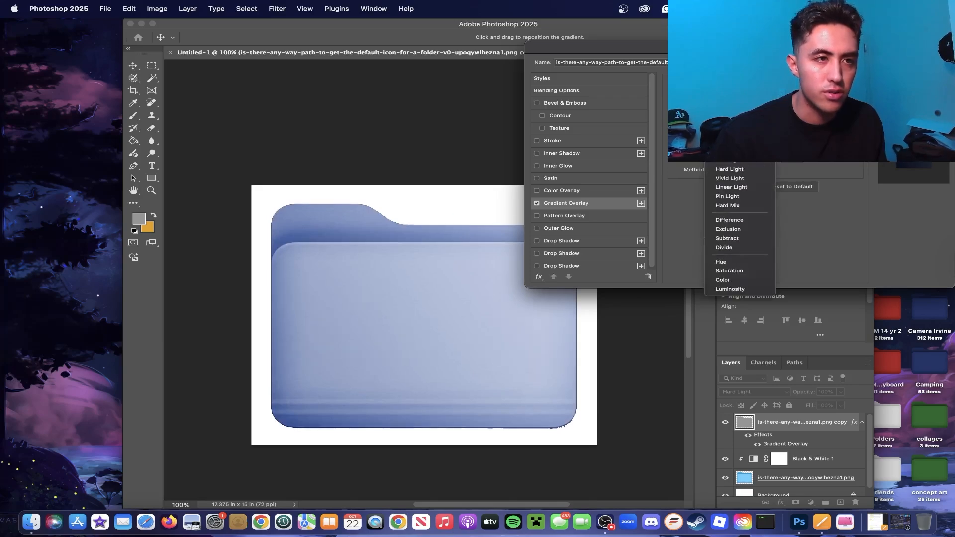
{"action": "left_click", "coordinate": [727, 58]}
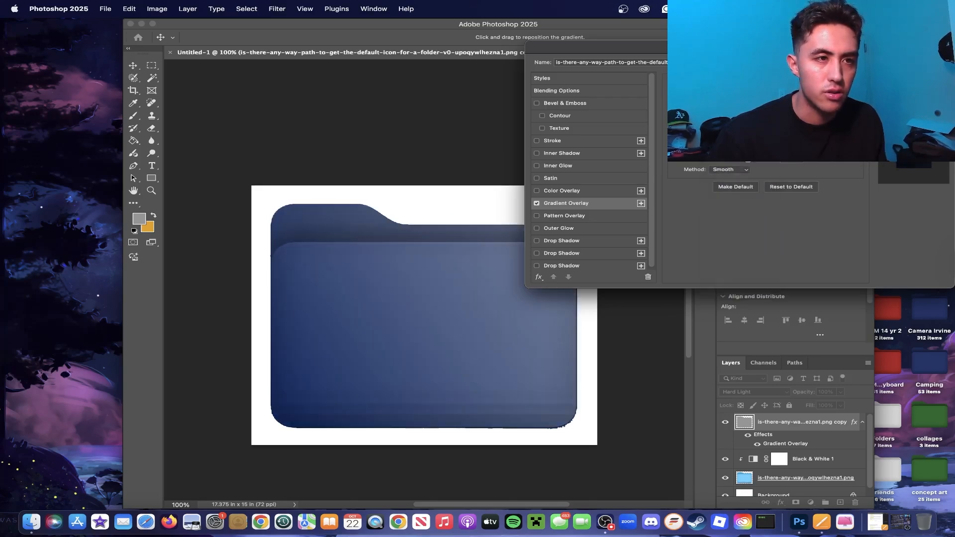
{"action": "left_click", "coordinate": [731, 95]}
{"action": "left_click", "coordinate": [727, 85]}
{"action": "left_click", "coordinate": [730, 95]}
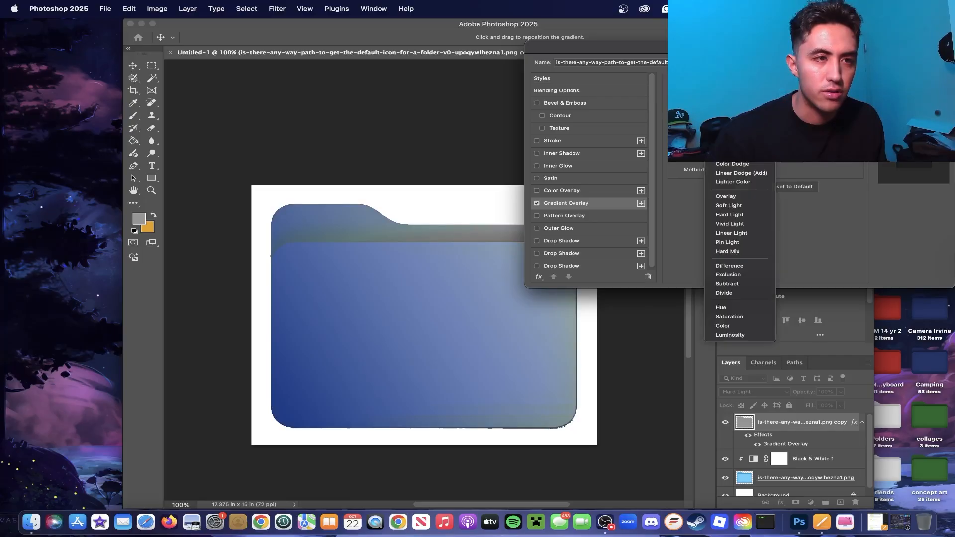
{"action": "left_click", "coordinate": [739, 214]}
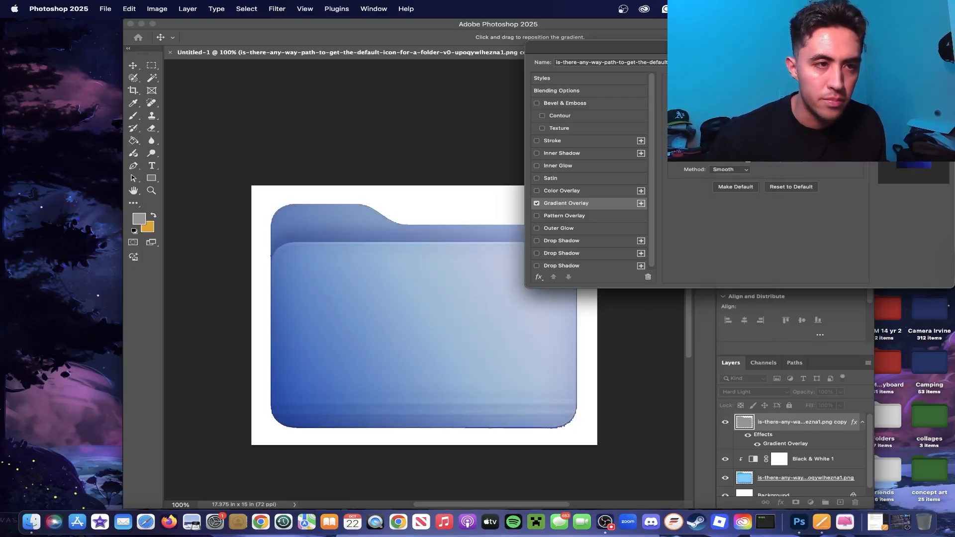
Try the Radial style for the gradient overlay and return it to Linear
{"action": "left_click_drag", "start_coordinate": [731, 48], "coordinate": [672, 26]}
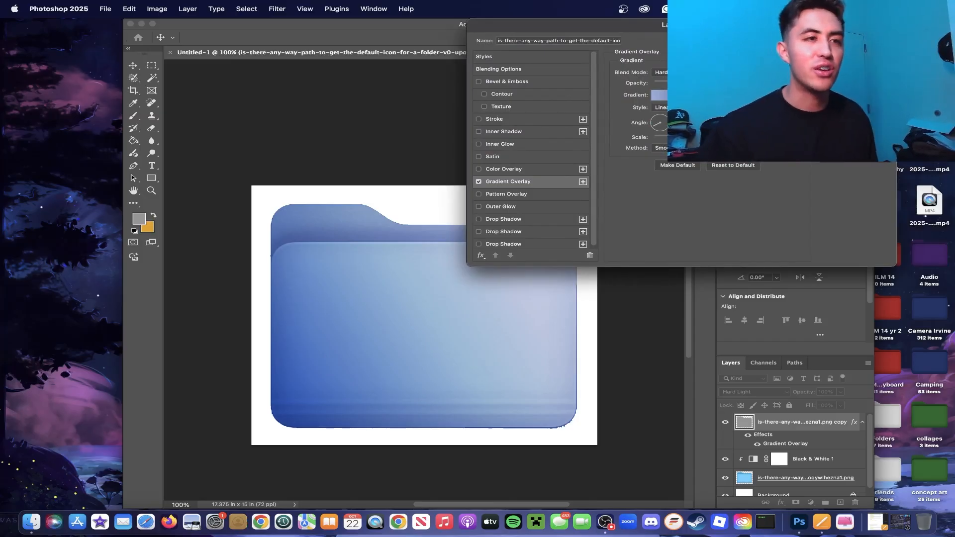
{"action": "left_click", "coordinate": [677, 107]}
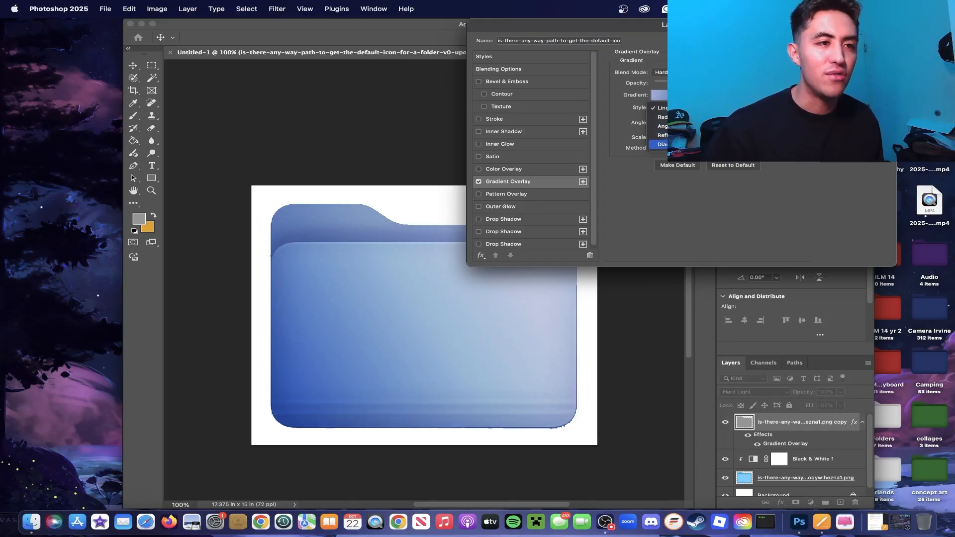
{"action": "left_click", "coordinate": [664, 117]}
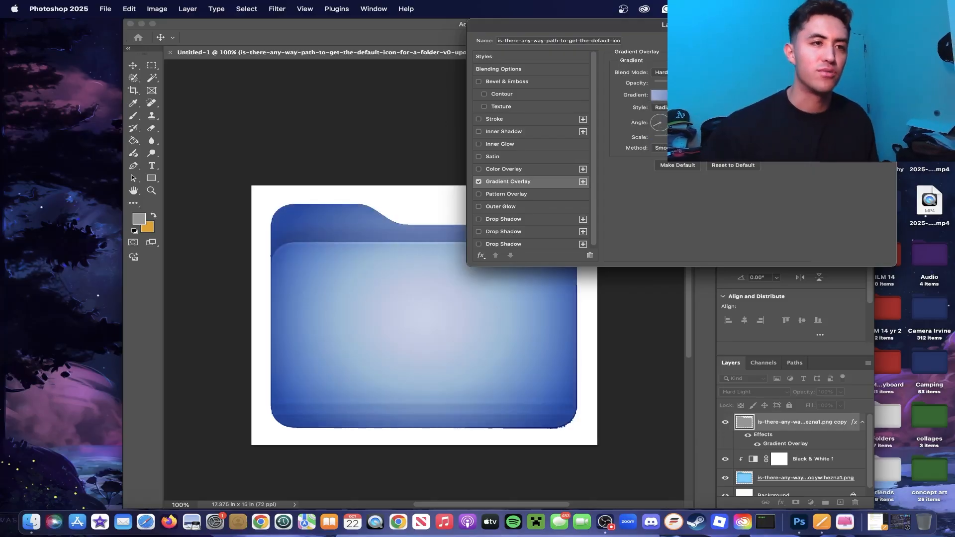
{"action": "left_click", "coordinate": [675, 107]}
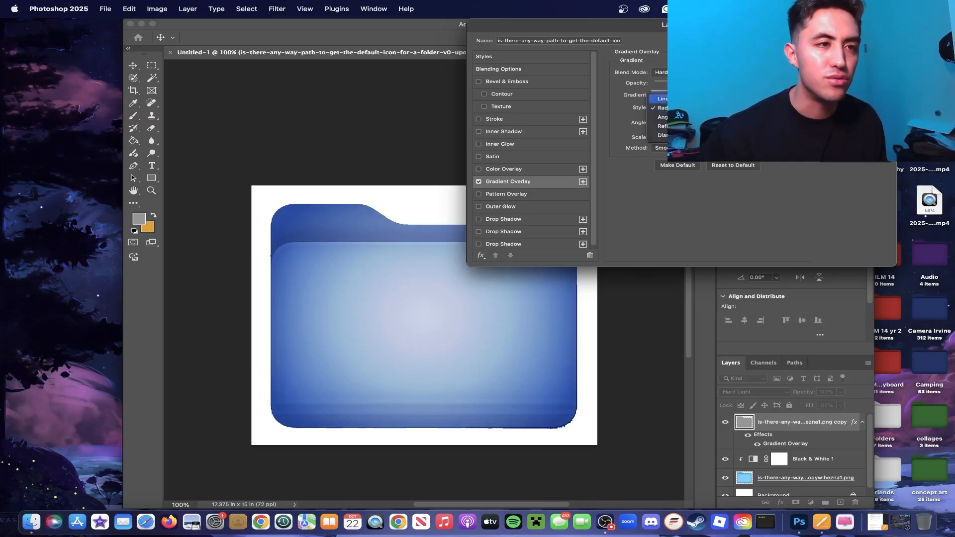
{"action": "left_click", "coordinate": [669, 99]}
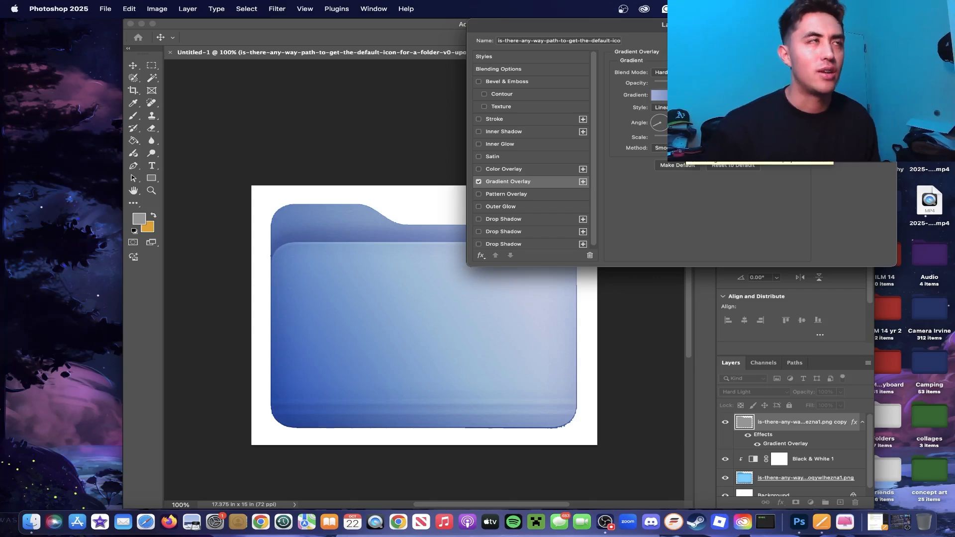
Set the gradient overlay's method to Stripes, reduce its scale to narrow the bands, and apply the layer style
{"action": "left_click", "coordinate": [676, 147]}
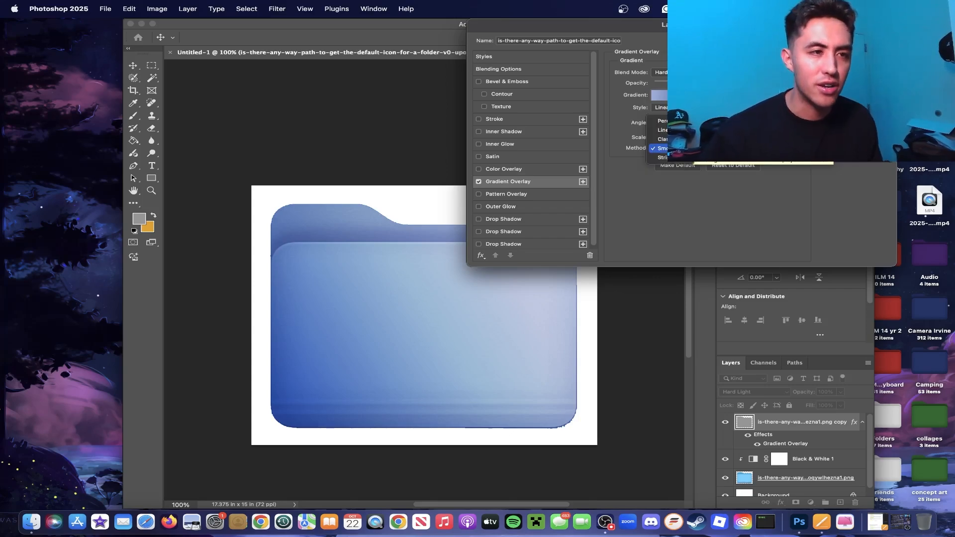
{"action": "left_click", "coordinate": [677, 158]}
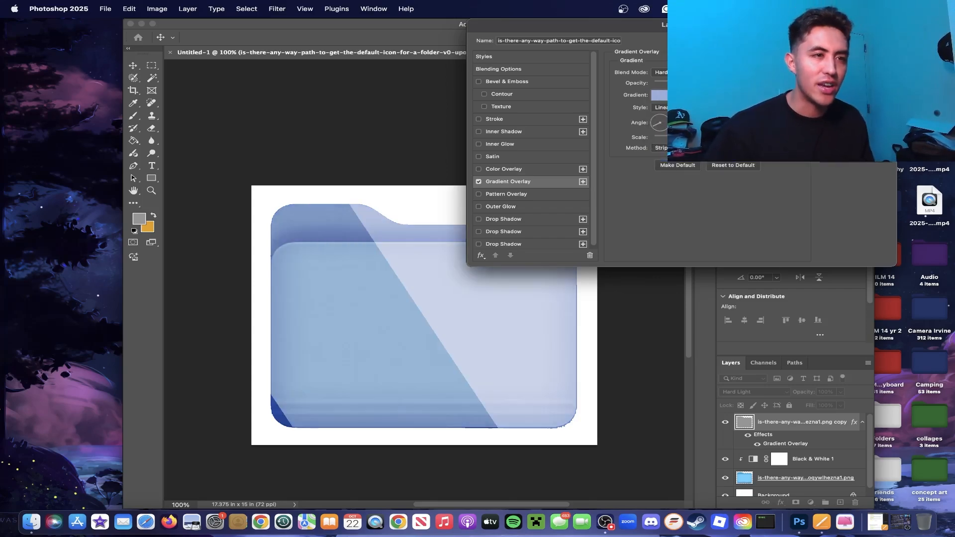
{"action": "left_click_drag", "start_coordinate": [685, 139], "coordinate": [662, 143]}
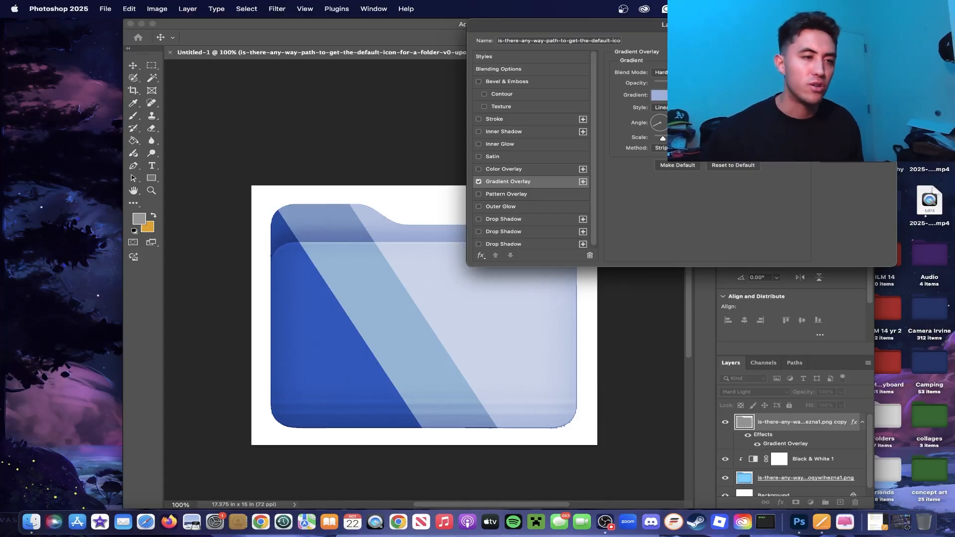
{"action": "left_click", "coordinate": [854, 43]}
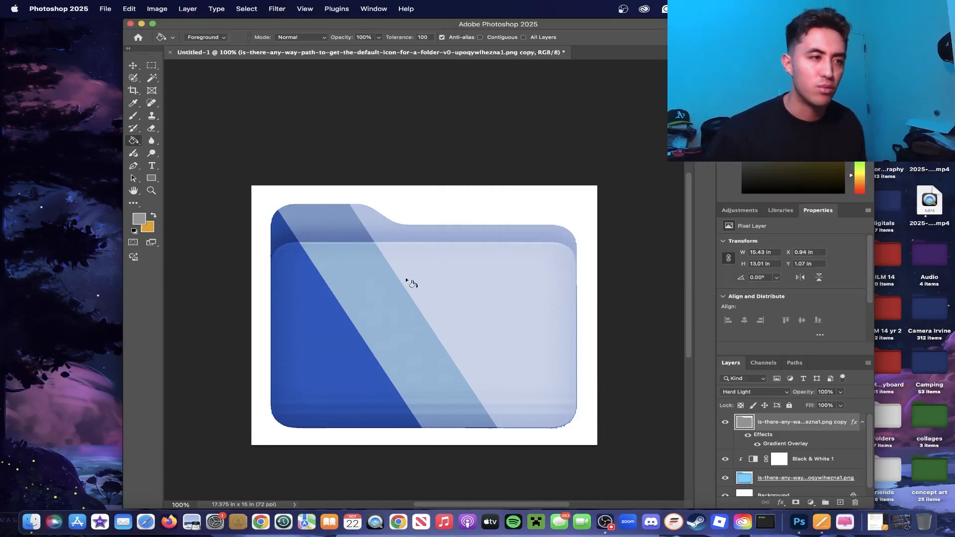
Save the document as test.psd in the photoshop folder, keeping the Photoshop format
{"action": "scroll", "coordinate": [351, 156], "scroll_direction": "down", "scroll_amount": 1}
{"action": "left_click", "coordinate": [105, 8]}
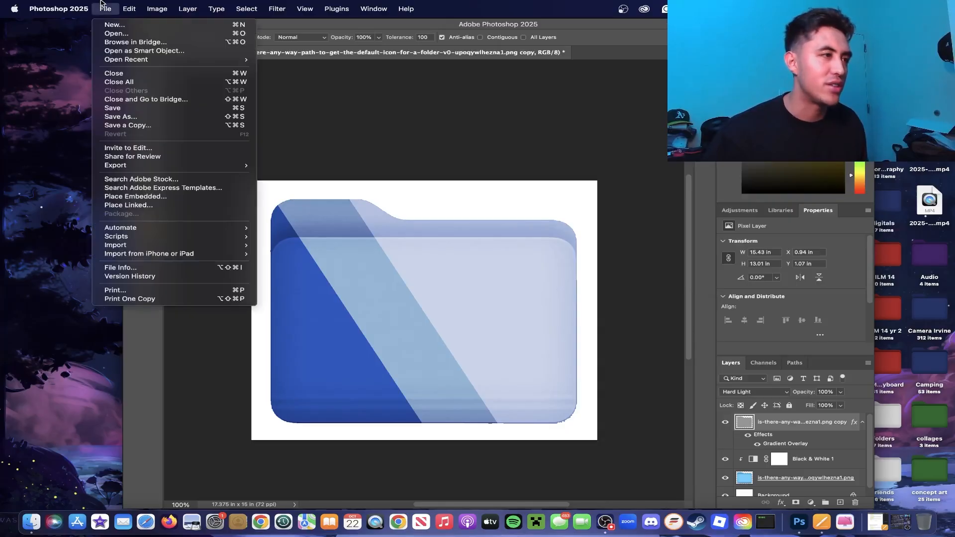
{"action": "left_click", "coordinate": [130, 117]}
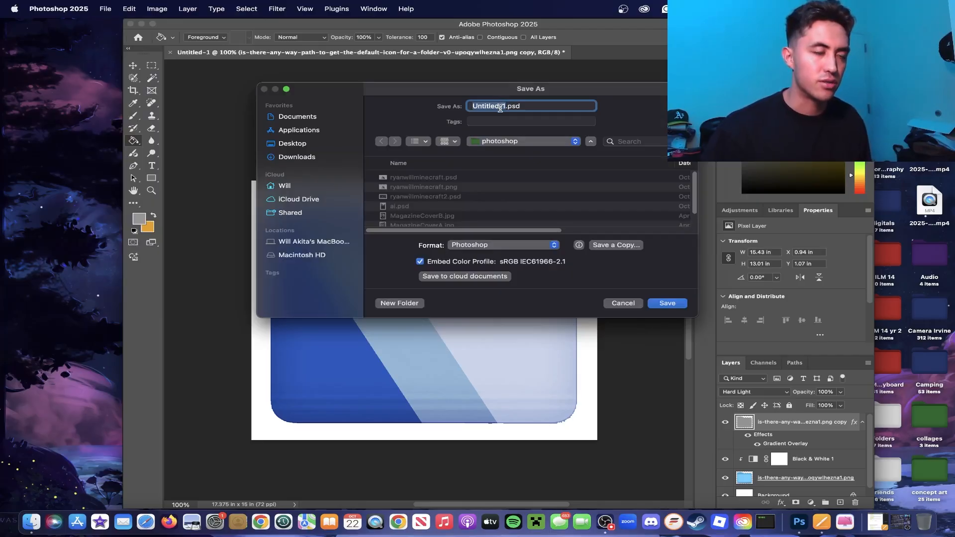
{"action": "type", "text": "test"}
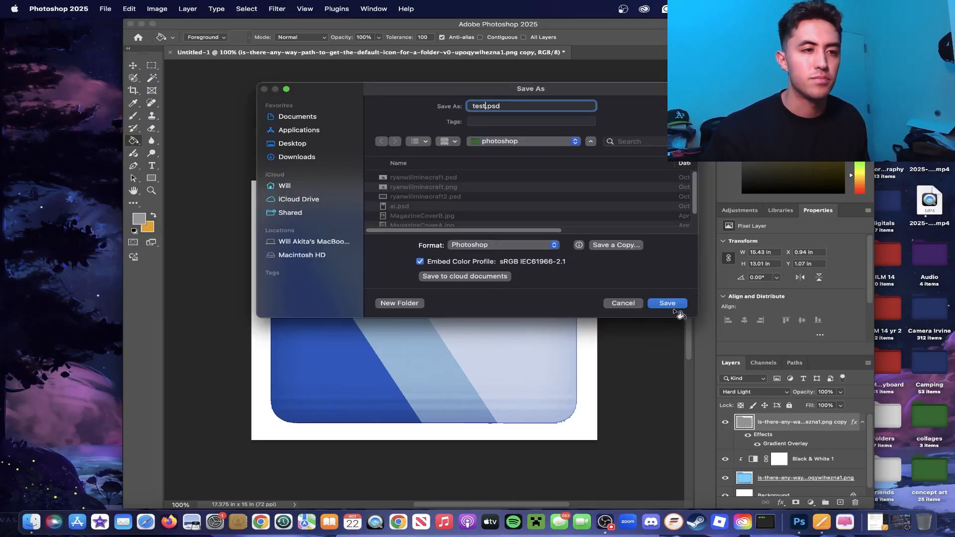
{"action": "left_click", "coordinate": [674, 305]}
{"action": "left_click", "coordinate": [611, 233]}
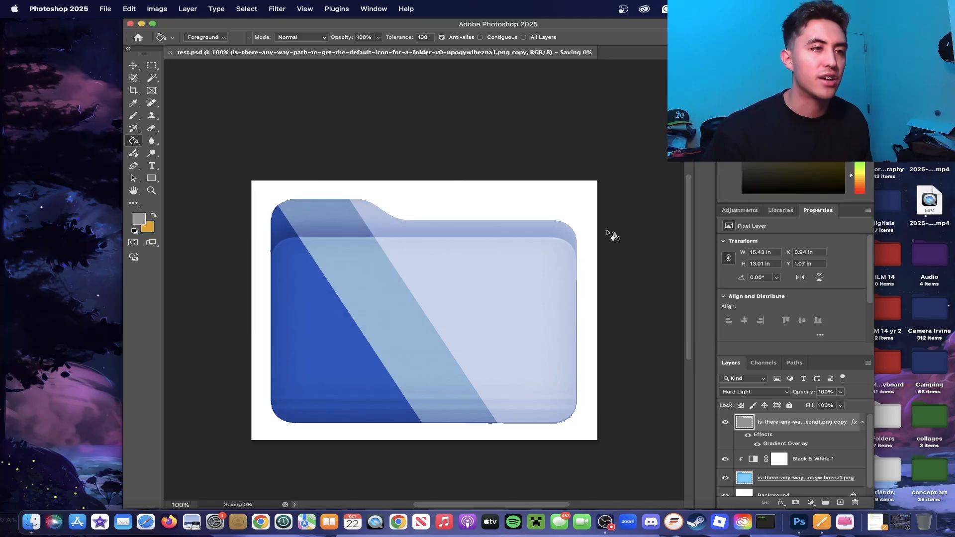
Export the folder image as a 1251 x 1080 PNG named method3 to the Desktop
{"action": "left_click", "coordinate": [105, 8]}
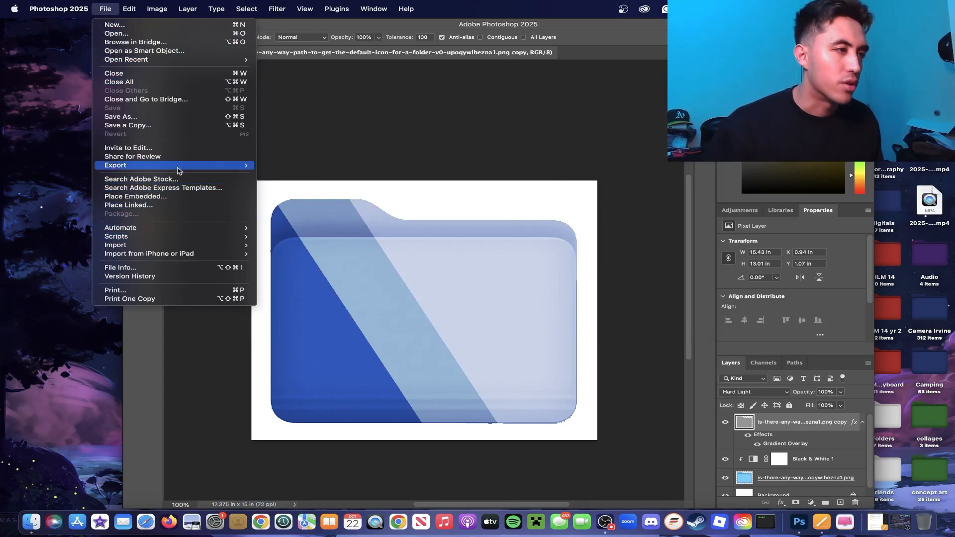
{"action": "mouse_move", "coordinate": [179, 166]}
{"action": "left_click", "coordinate": [304, 174]}
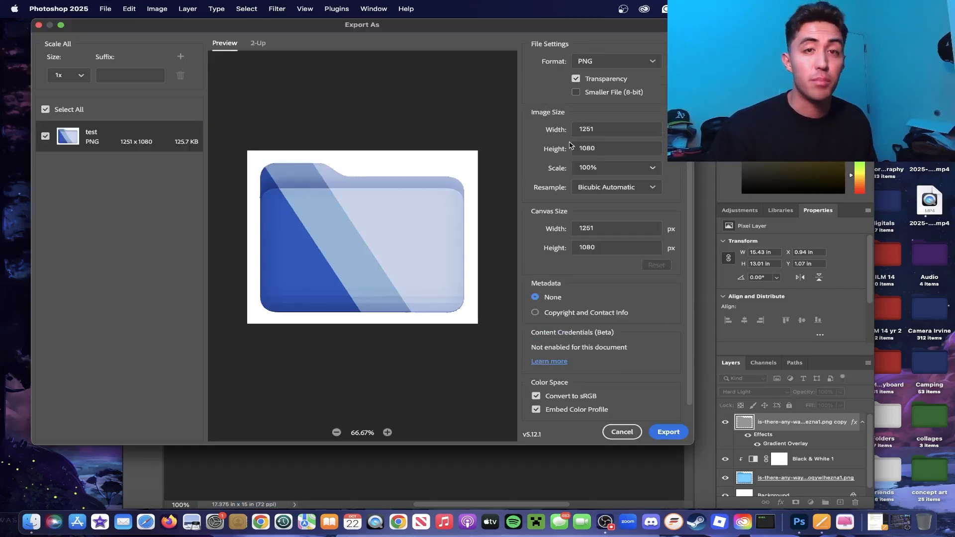
{"action": "left_click", "coordinate": [666, 431]}
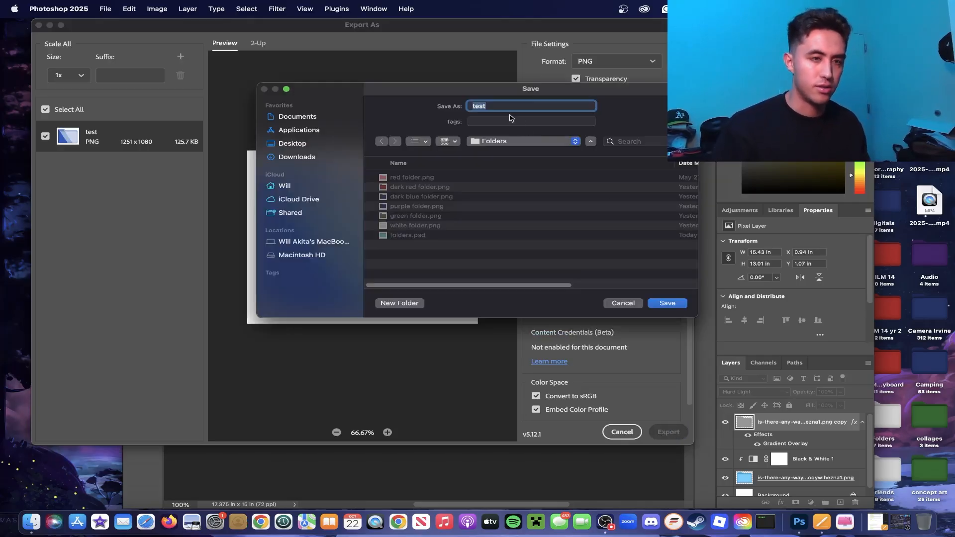
{"action": "type", "text": "method"}
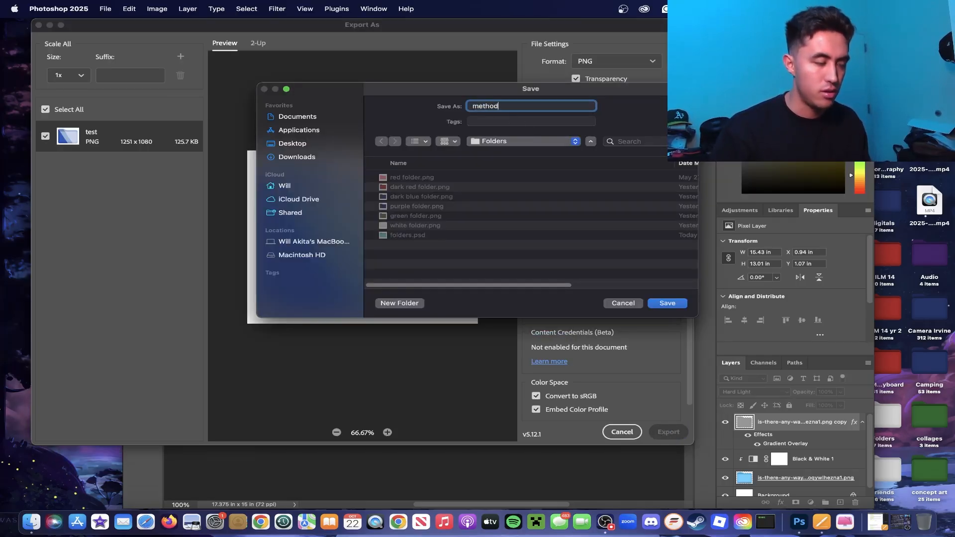
{"action": "type", "text": "3"}
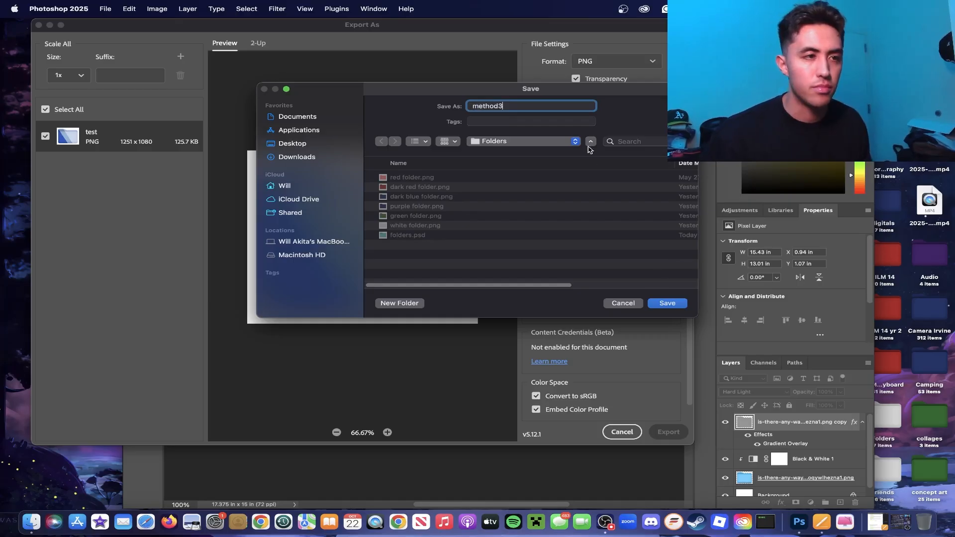
{"action": "left_click", "coordinate": [572, 142]}
{"action": "left_click", "coordinate": [568, 154]}
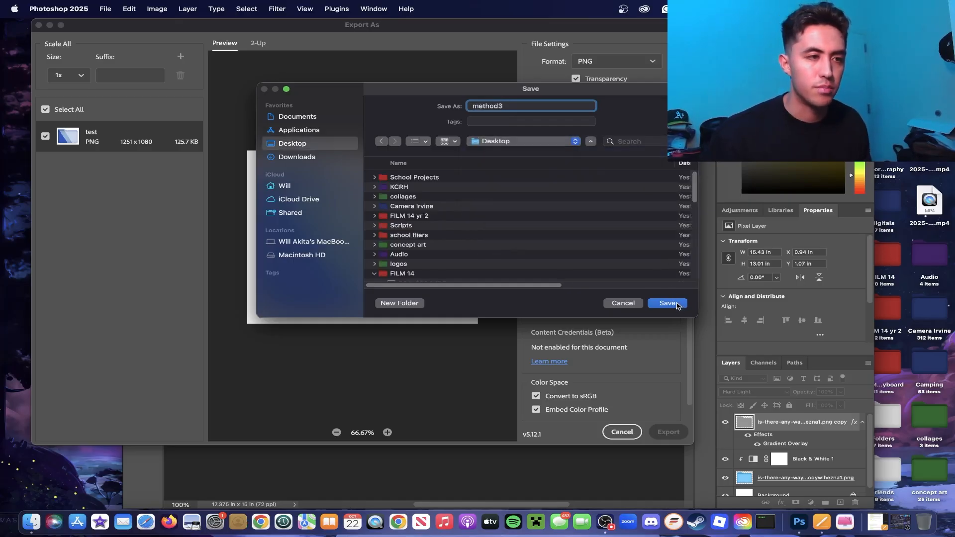
{"action": "left_click", "coordinate": [666, 303]}
Move the Photoshop window aside to uncover the desktop and copy the exported method3.png file
{"action": "left_click_drag", "start_coordinate": [558, 25], "coordinate": [69, 8]}
{"action": "left_click", "coordinate": [568, 153]}
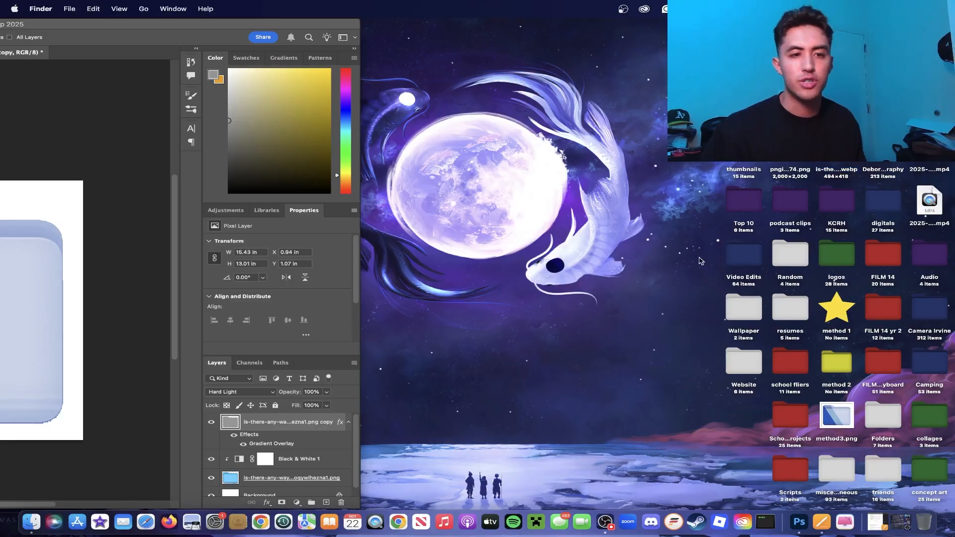
{"action": "left_click", "coordinate": [828, 417]}
{"action": "right_click", "coordinate": [827, 417]}
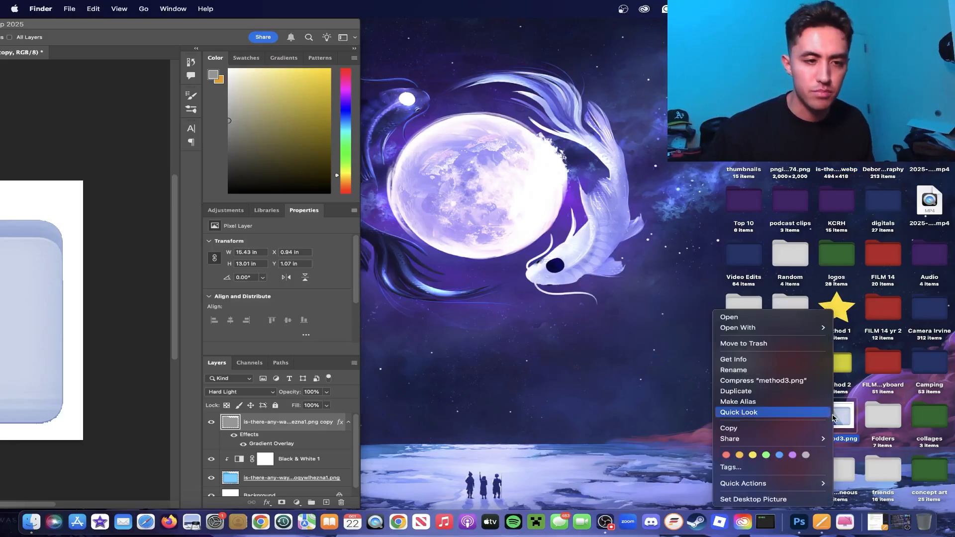
{"action": "left_click", "coordinate": [779, 429]}
Create a new folder on the desktop and name it method3
{"action": "right_click", "coordinate": [699, 396]}
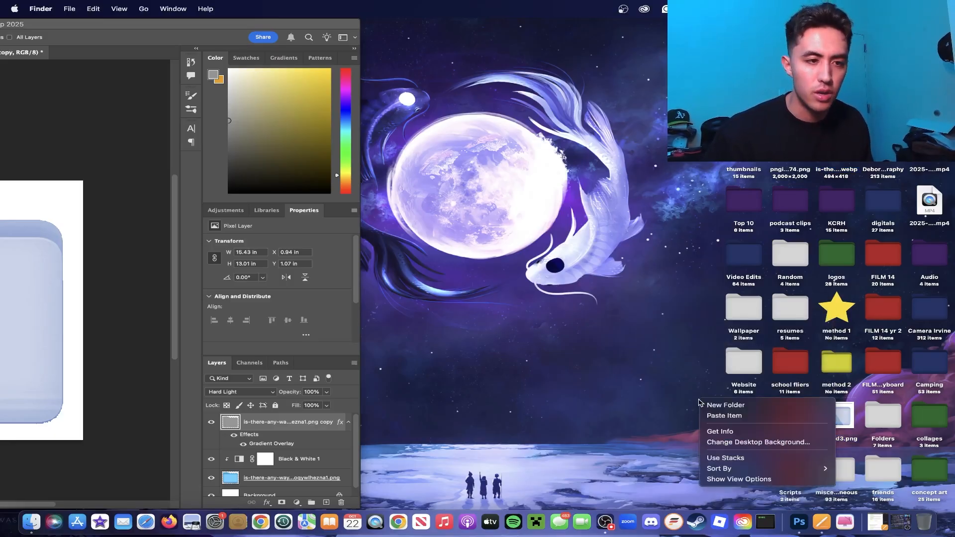
{"action": "left_click", "coordinate": [716, 403]}
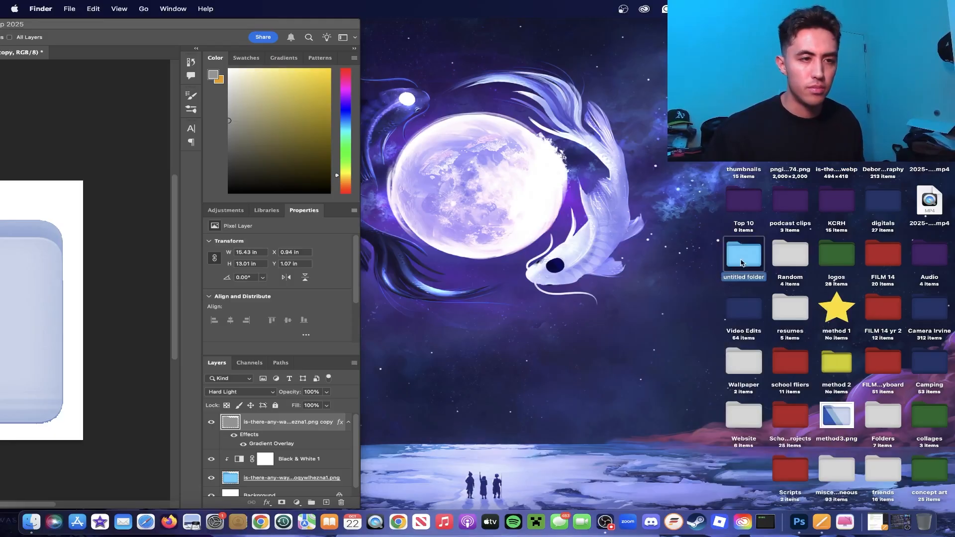
{"action": "type", "text": "meth"}
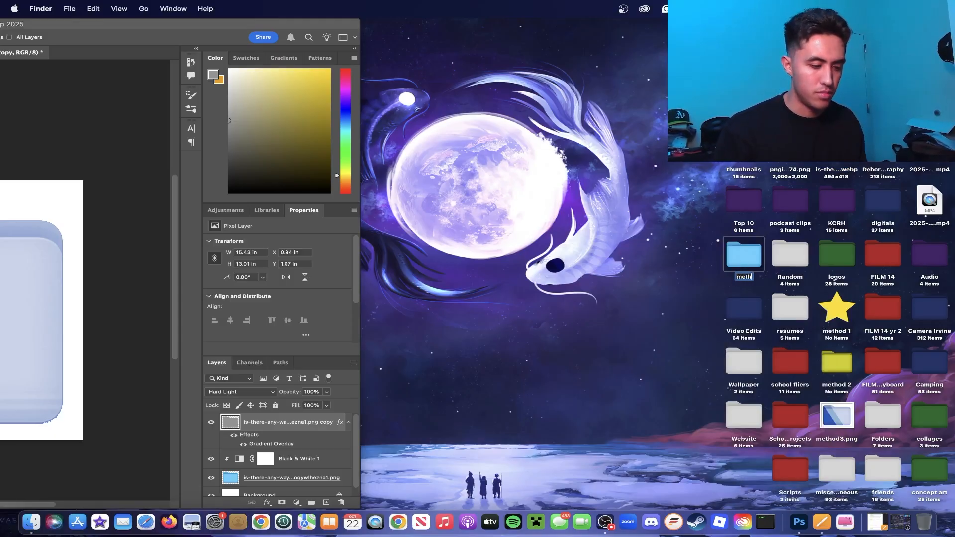
{"action": "type", "text": "od3"}
{"action": "key", "text": "Return"}
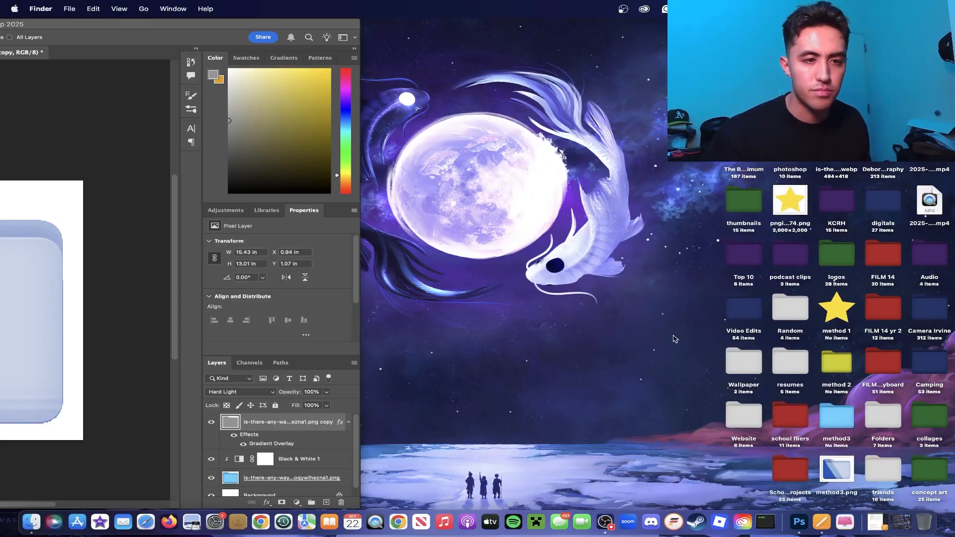
Rename the new method3 folder as "method 3"
{"action": "right_click", "coordinate": [839, 417]}
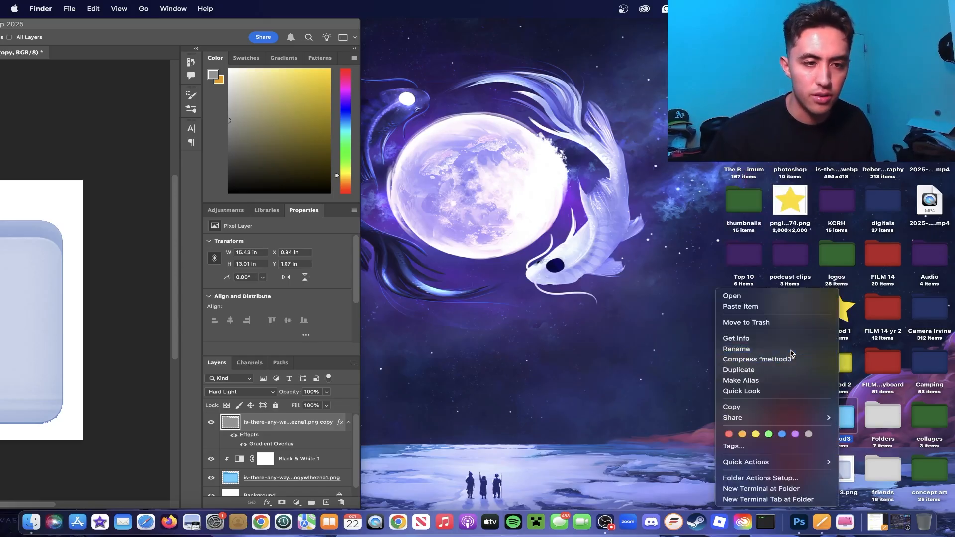
{"action": "left_click", "coordinate": [790, 350]}
{"action": "left_click", "coordinate": [845, 439]}
{"action": "key", "text": "Return"}
Paste the copied white-background image as the method 3 folder's icon in its info window and close the window
{"action": "right_click", "coordinate": [842, 419]}
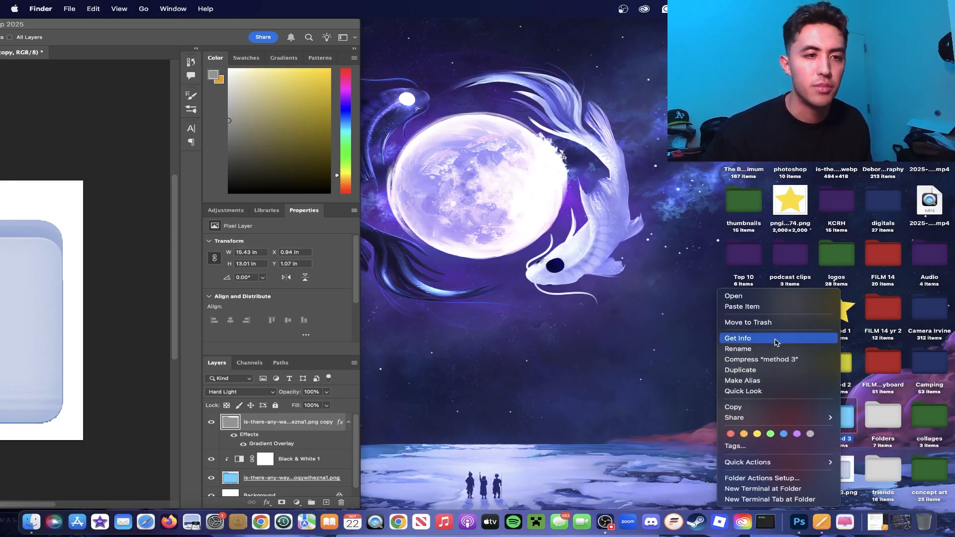
{"action": "left_click", "coordinate": [795, 340]}
{"action": "left_click", "coordinate": [22, 51]}
{"action": "key", "text": "super+v"}
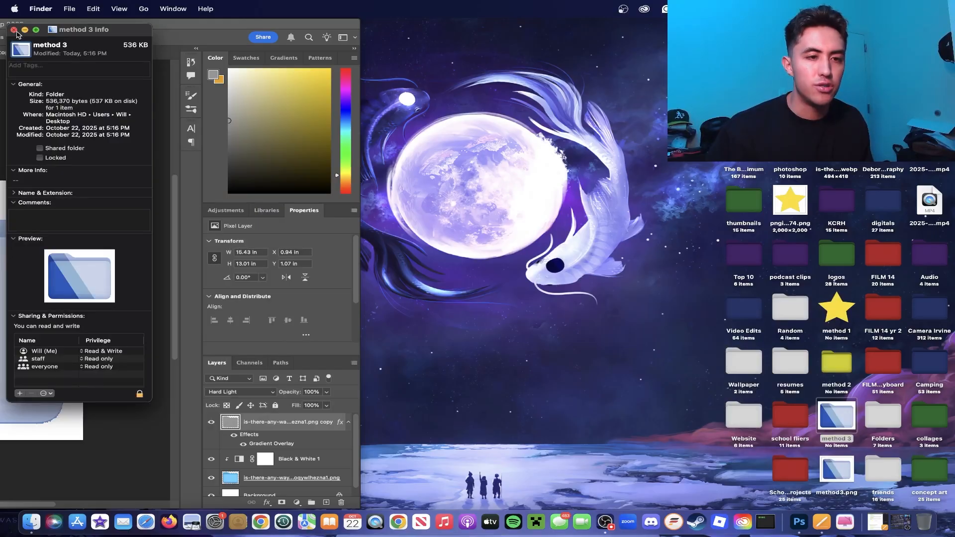
{"action": "left_click_drag", "start_coordinate": [35, 26], "coordinate": [246, 27]}
Bring the Photoshop window back into view and hide the white Background layer
{"action": "left_click_drag", "start_coordinate": [176, 21], "coordinate": [662, 21]}
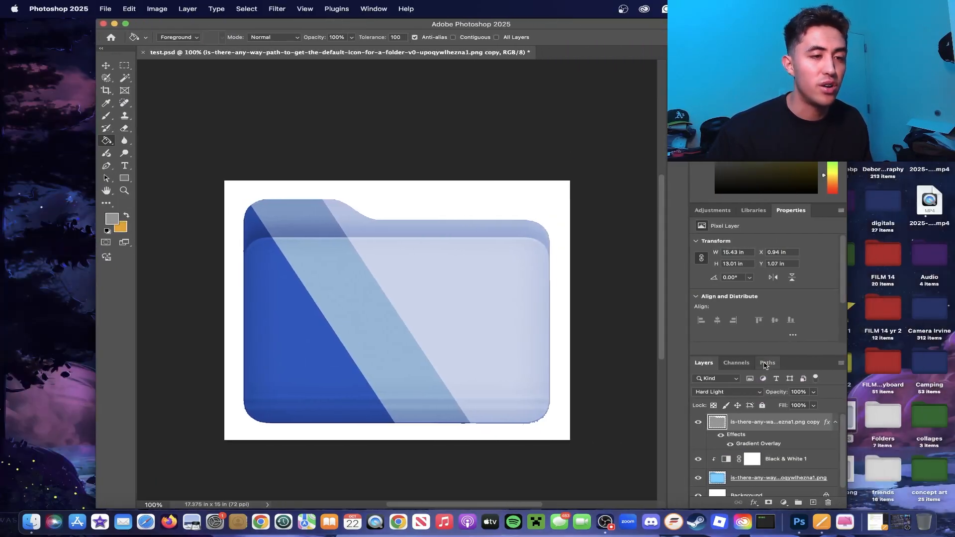
{"action": "scroll", "coordinate": [736, 438], "scroll_direction": "down", "scroll_amount": 1}
{"action": "left_click", "coordinate": [697, 487]}
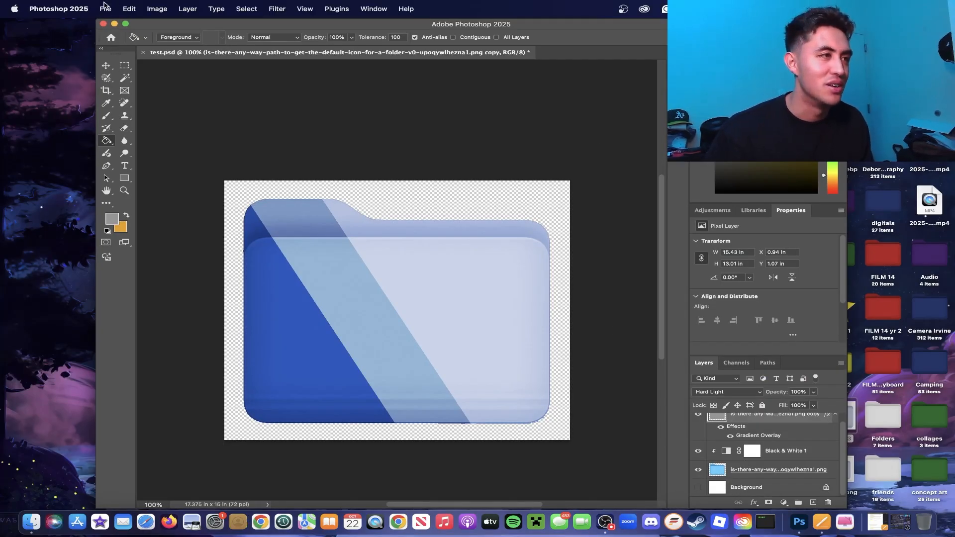
Export the folder image with transparency as a PNG named "method 3" to the Desktop
{"action": "left_click", "coordinate": [106, 6]}
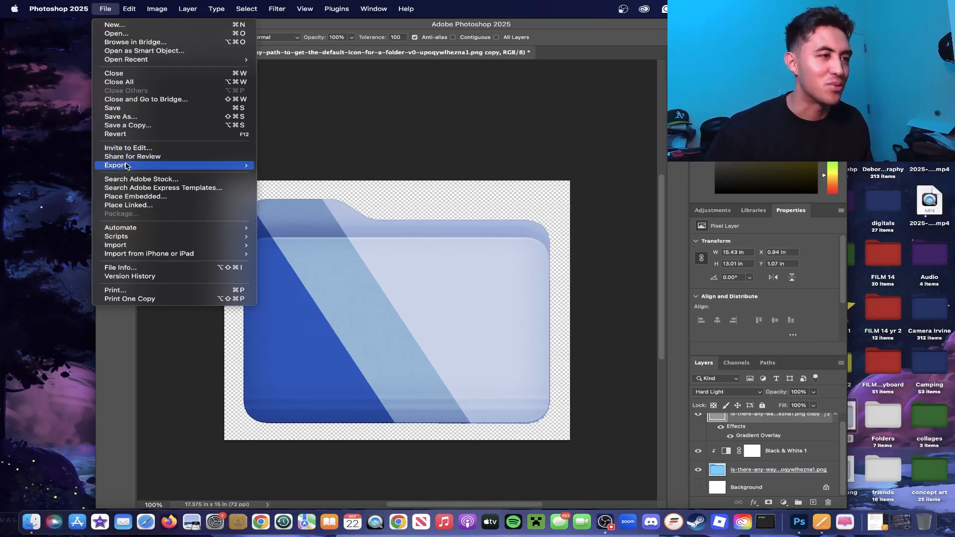
{"action": "mouse_move", "coordinate": [125, 165]}
{"action": "left_click", "coordinate": [281, 174]}
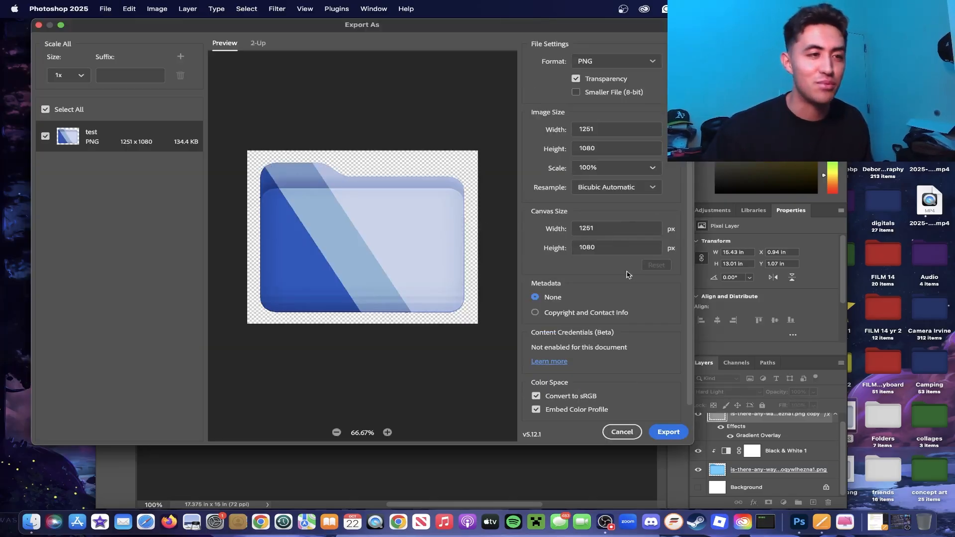
{"action": "left_click", "coordinate": [671, 432]}
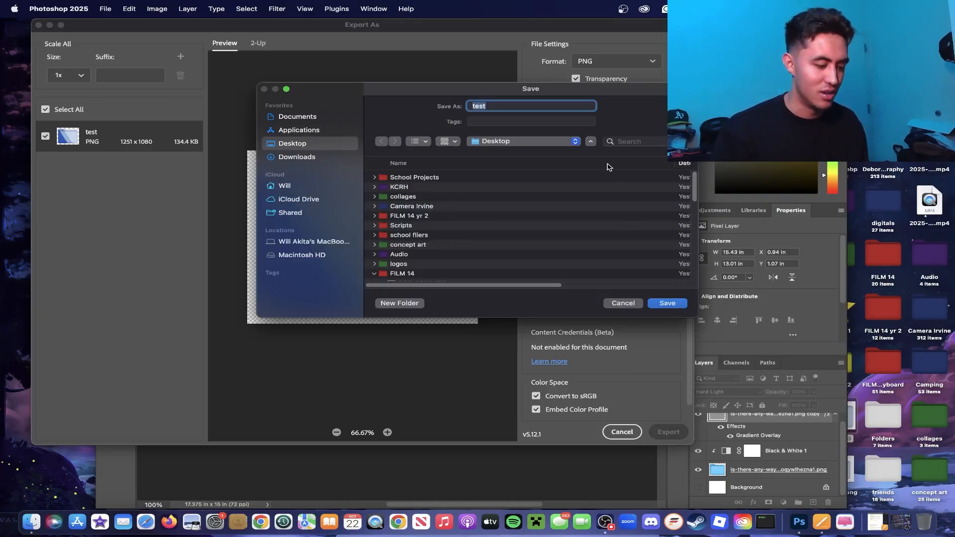
{"action": "type", "text": "method 3"}
{"action": "key", "text": "Return"}
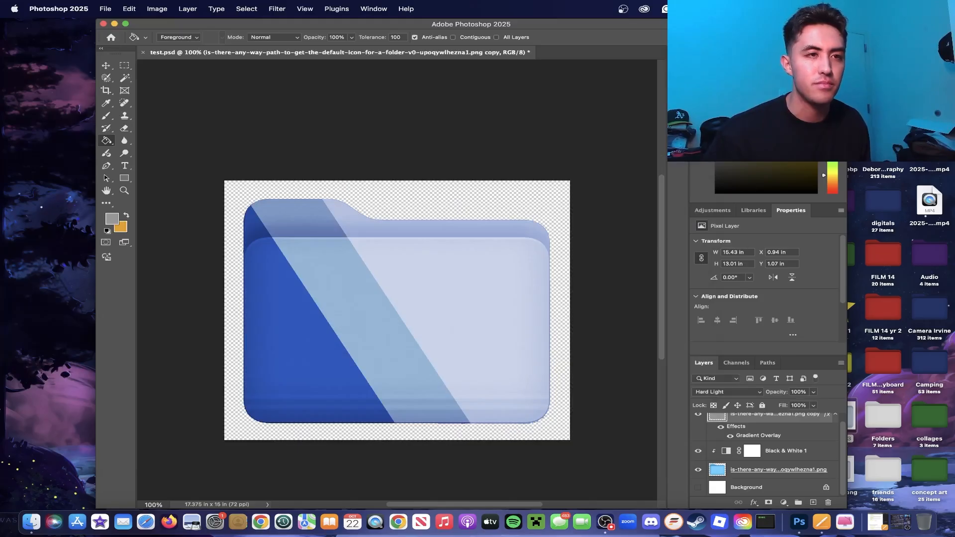
Uncover the desktop icons and copy the newly exported "method 3.png" file
{"action": "key", "text": "F11"}
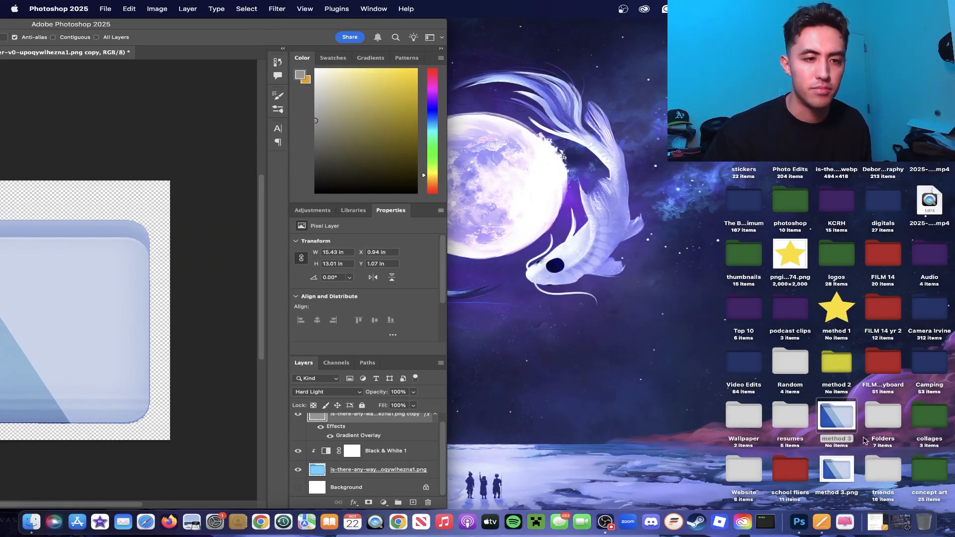
{"action": "left_click", "coordinate": [856, 427]}
{"action": "left_click", "coordinate": [862, 409]}
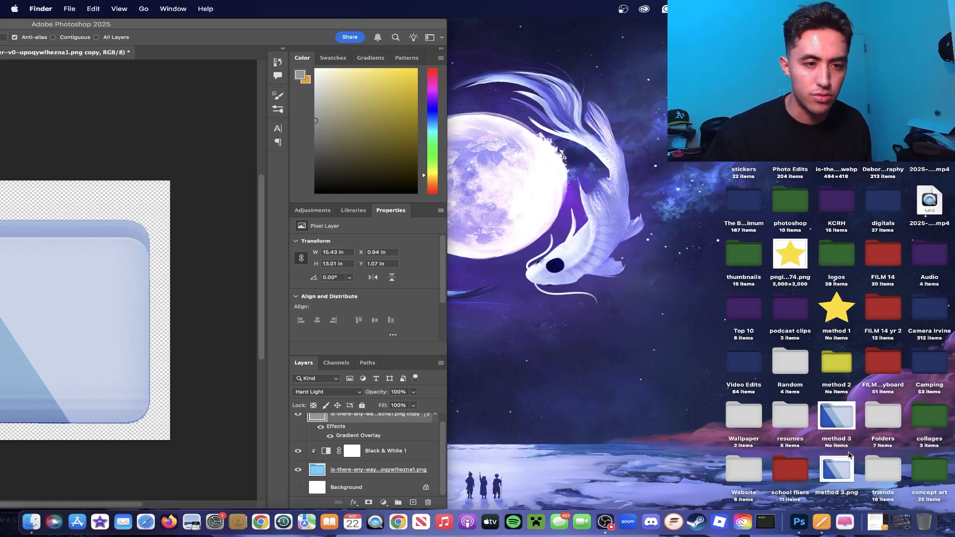
{"action": "right_click", "coordinate": [846, 465]}
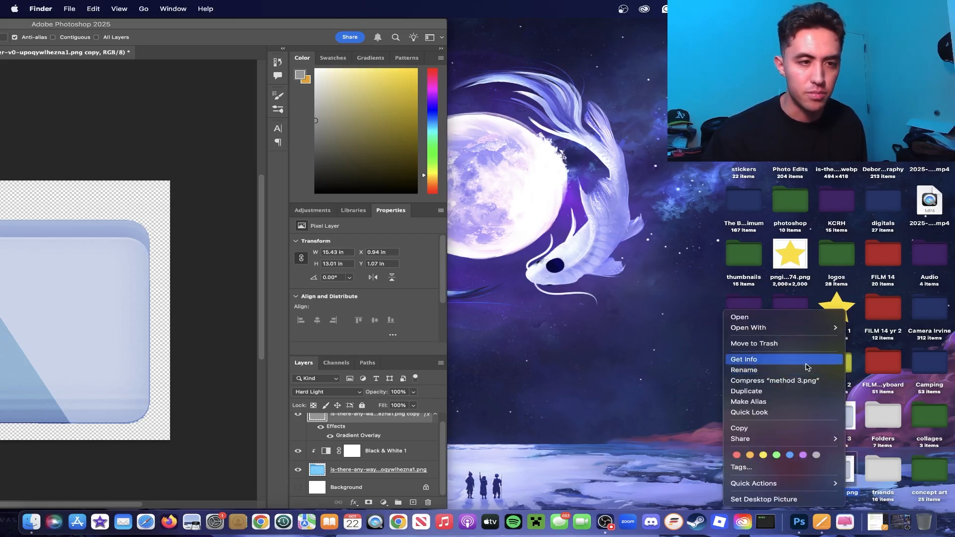
{"action": "left_click", "coordinate": [801, 428]}
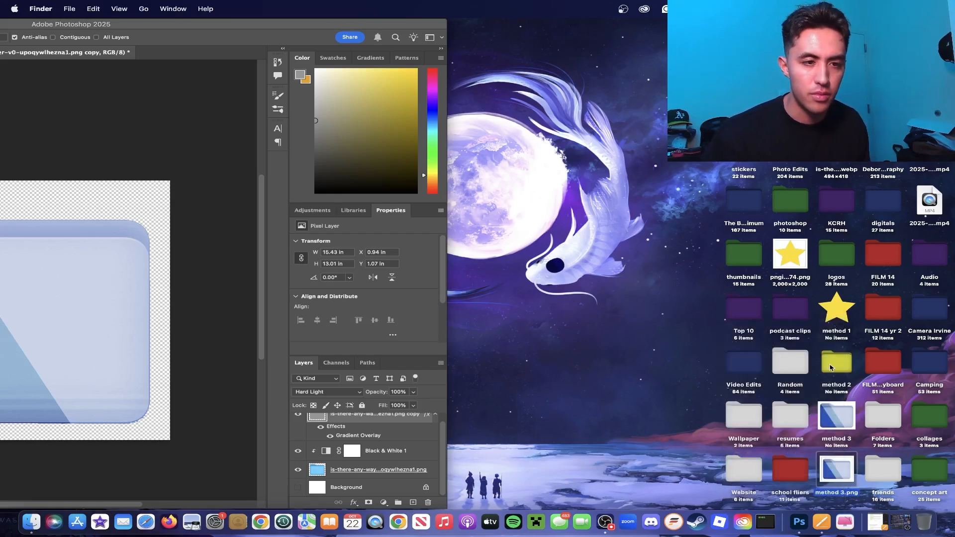
Replace the method 3 folder's icon with the copied transparent image in its info window and close the window
{"action": "left_click", "coordinate": [834, 410]}
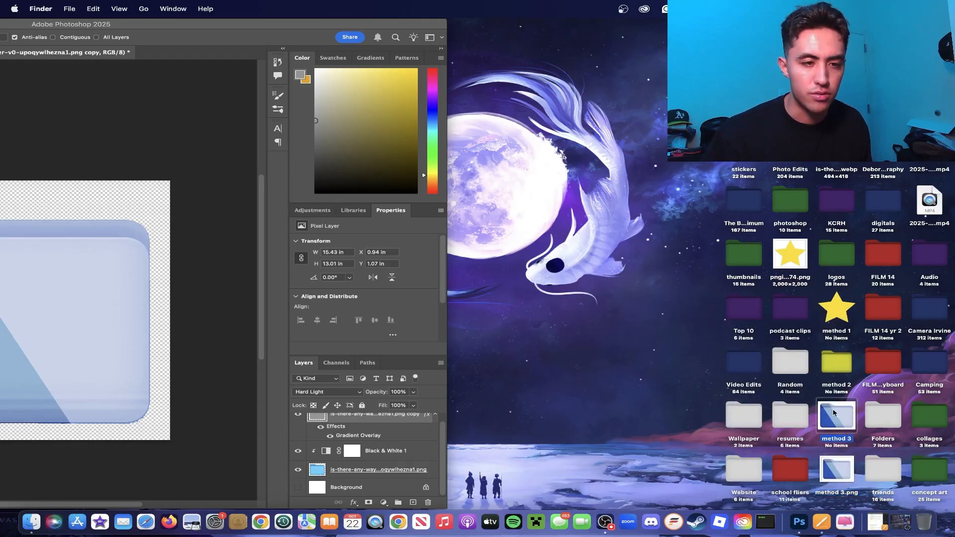
{"action": "double_click", "coordinate": [834, 413]}
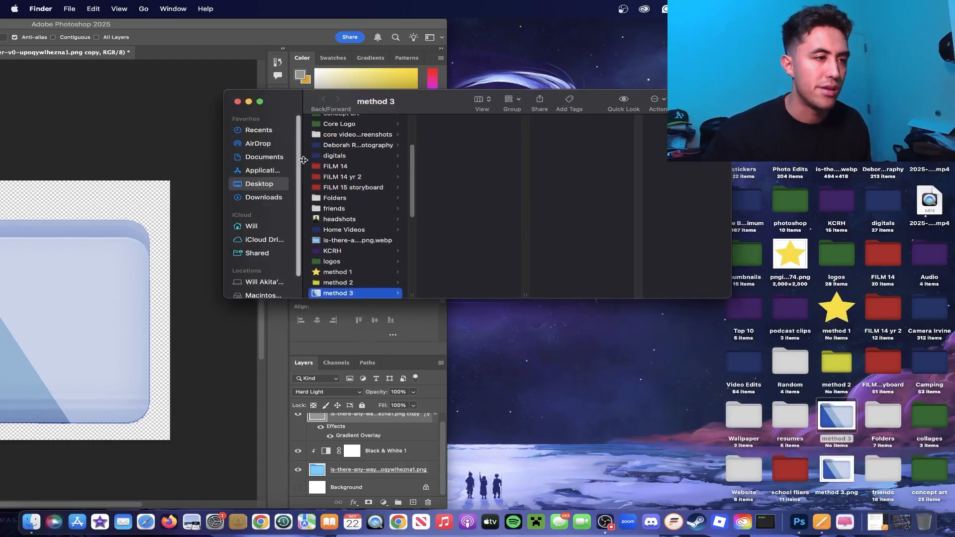
{"action": "left_click", "coordinate": [238, 103]}
{"action": "key", "text": "super+i"}
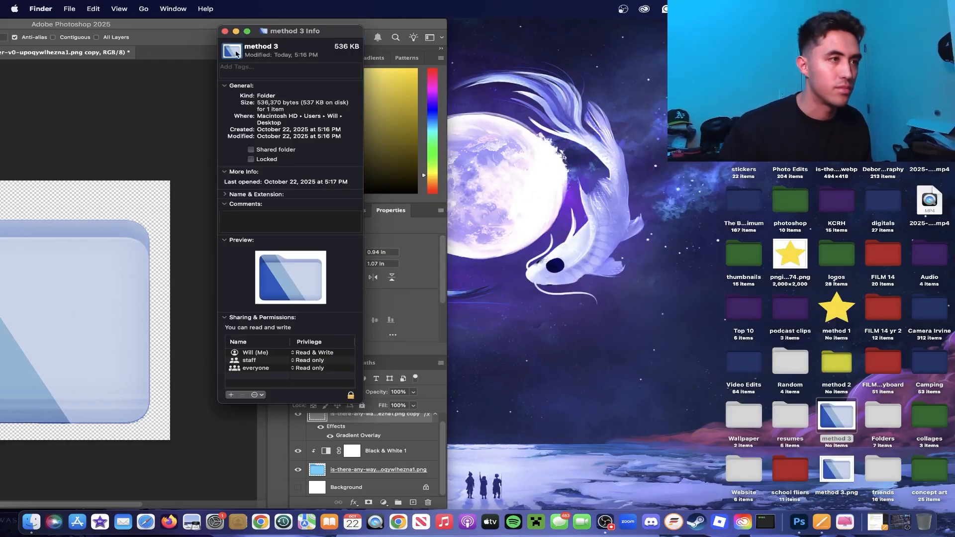
{"action": "key", "text": "super+v"}
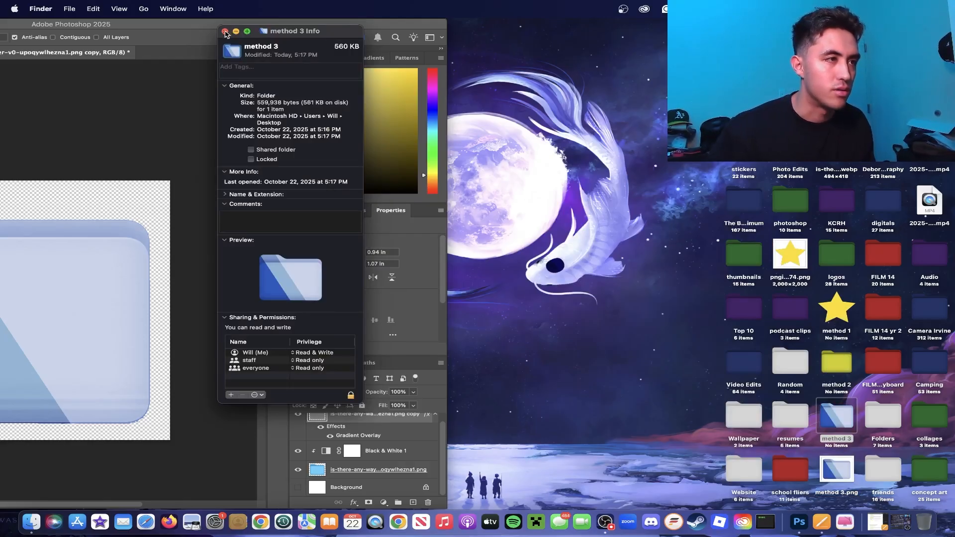
{"action": "left_click", "coordinate": [225, 31]}
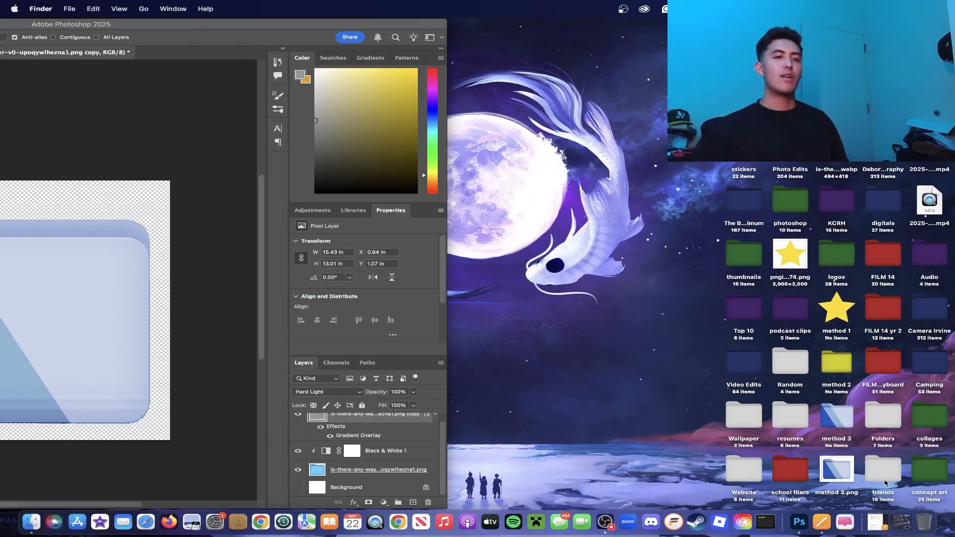